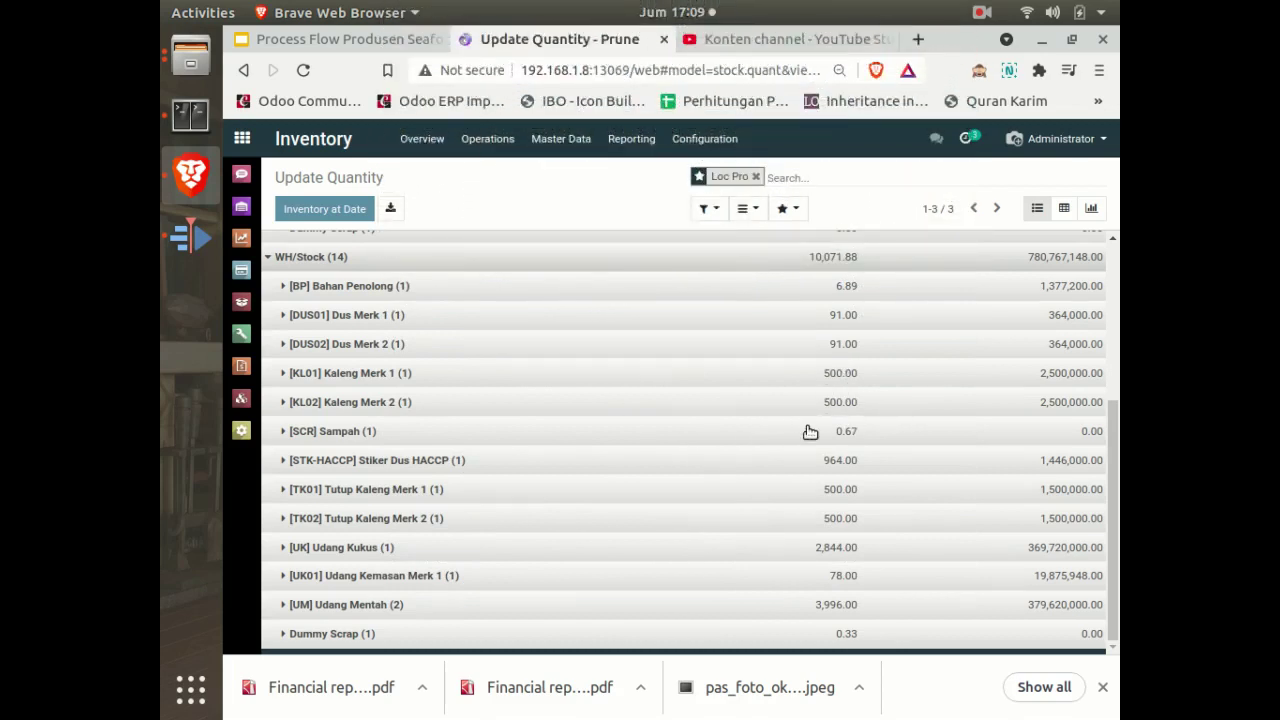
Review the on-hand quantities and values of the products in WH/Production Area and WH/Stock
left_click_drag(1115, 480, 1115, 300)
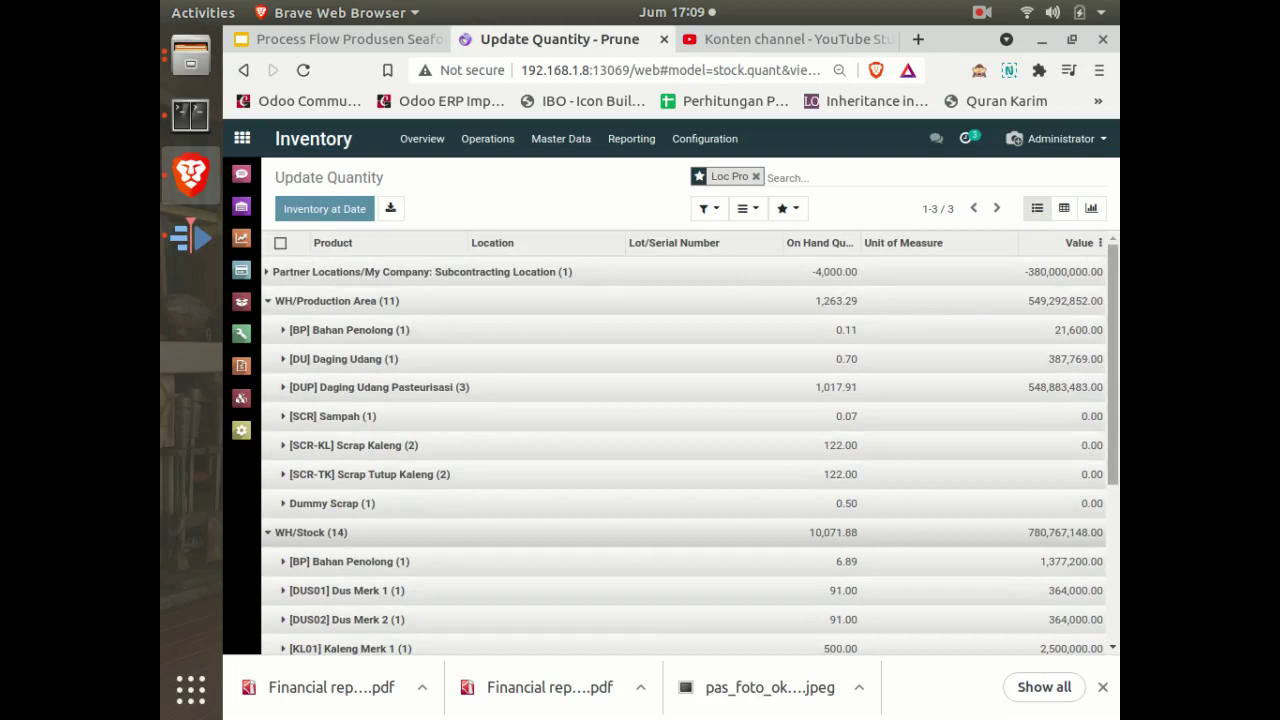
left_click_drag(1117, 345, 1117, 450)
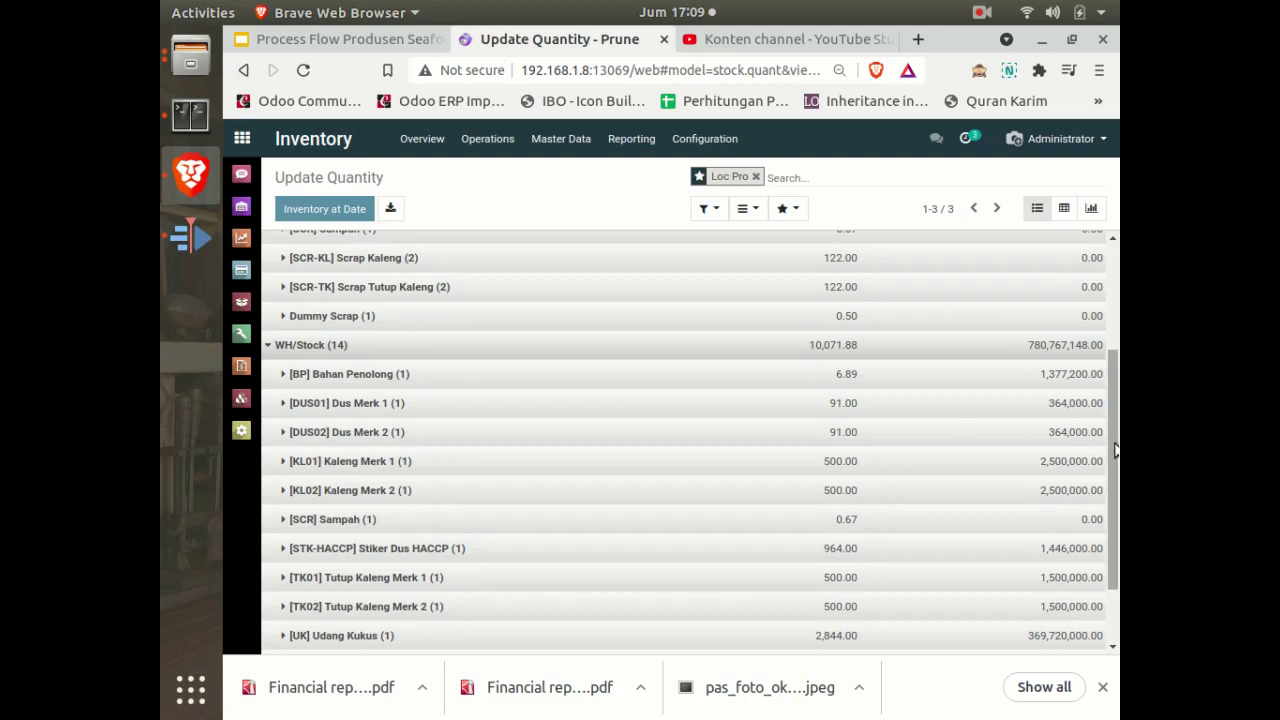
left_click_drag(1112, 450, 1112, 345)
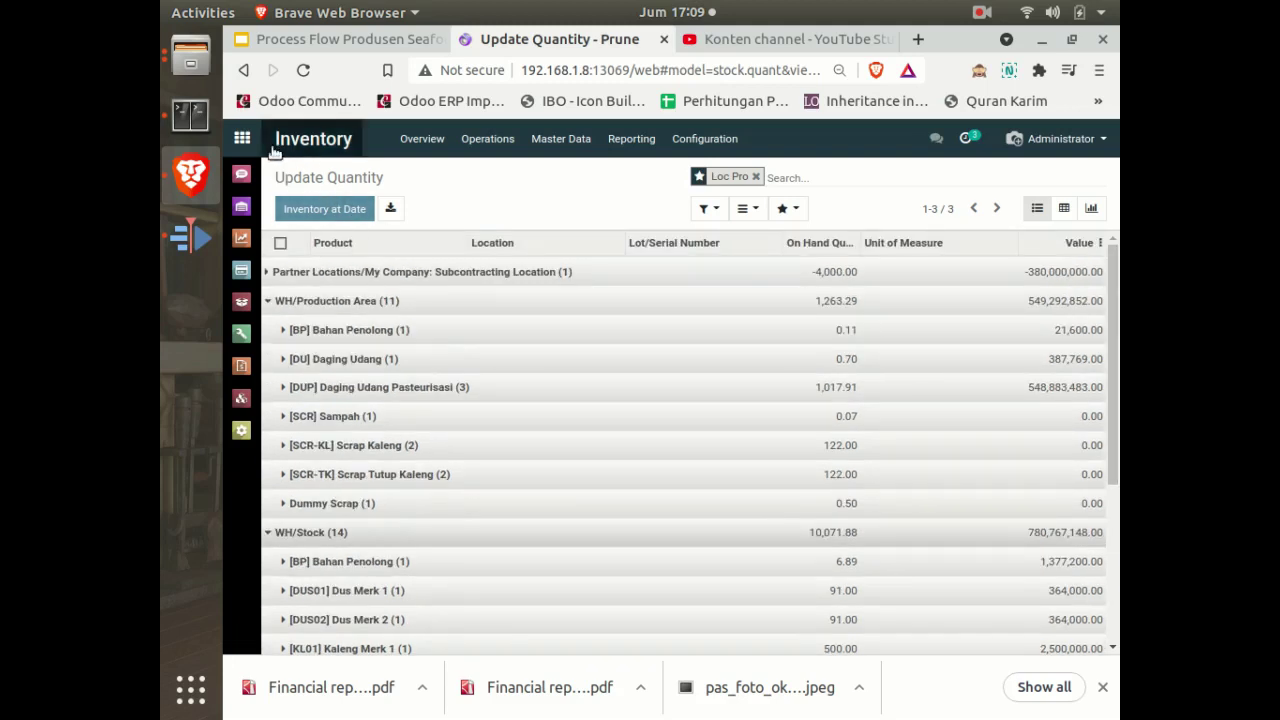
Open the Manufacturing bill of materials for [UK01] Udang Kemasan Merk 1 to examine its components
left_click(240, 139)
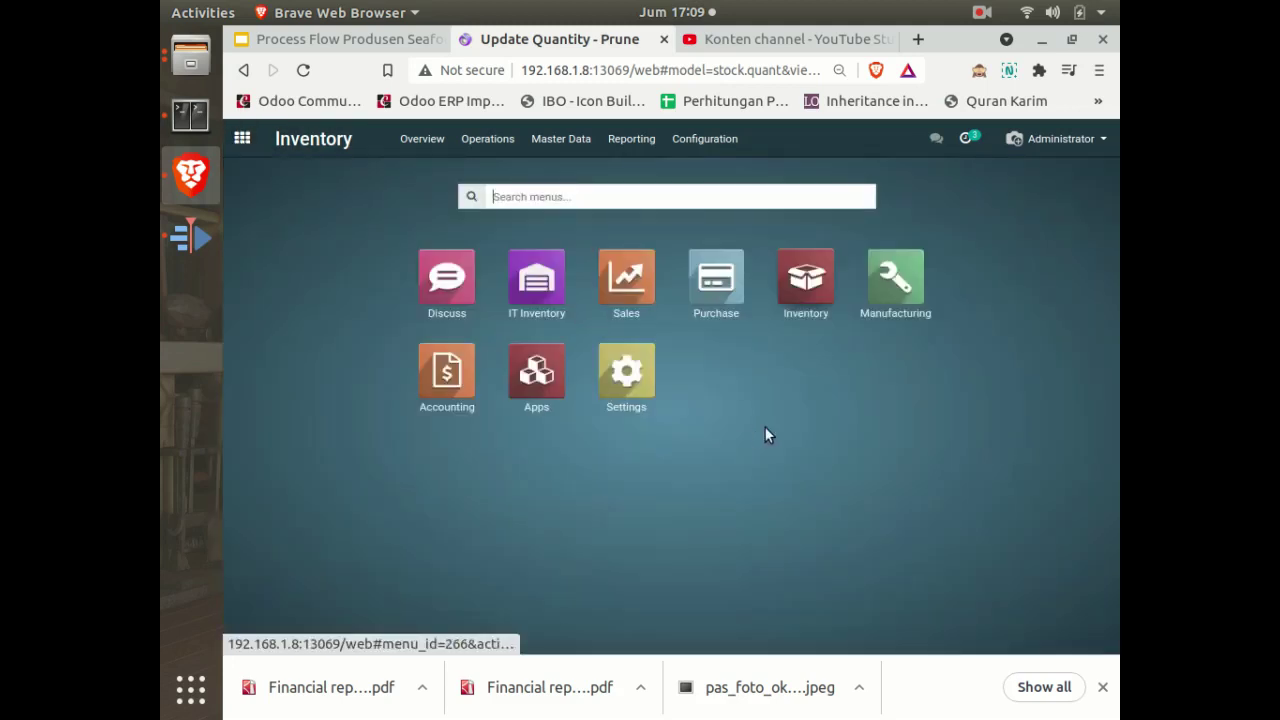
left_click(895, 284)
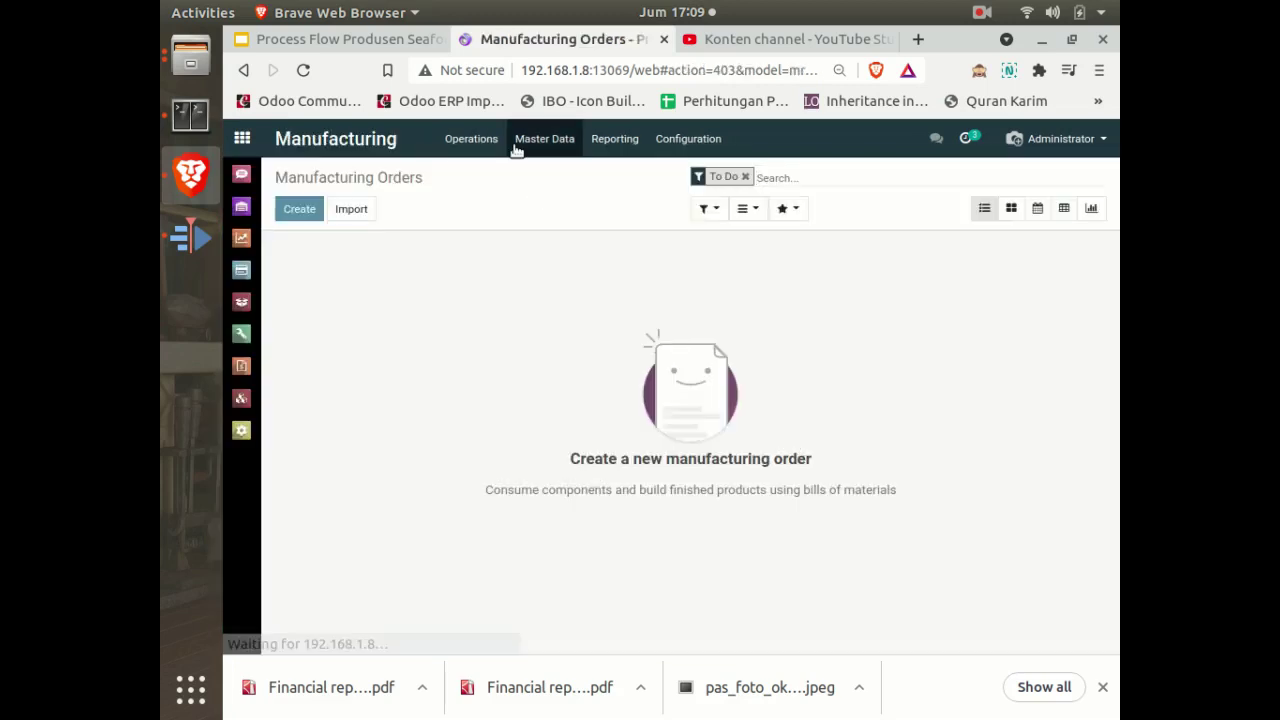
left_click(532, 147)
left_click(563, 203)
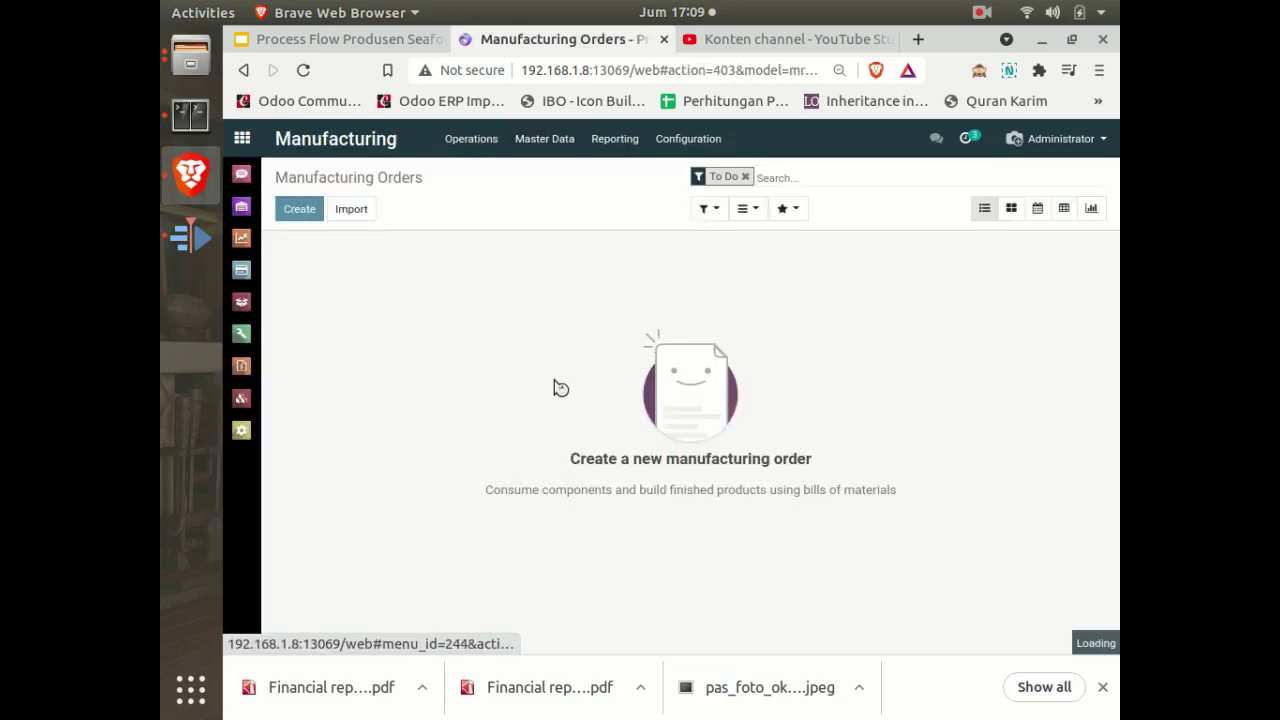
left_click(318, 276)
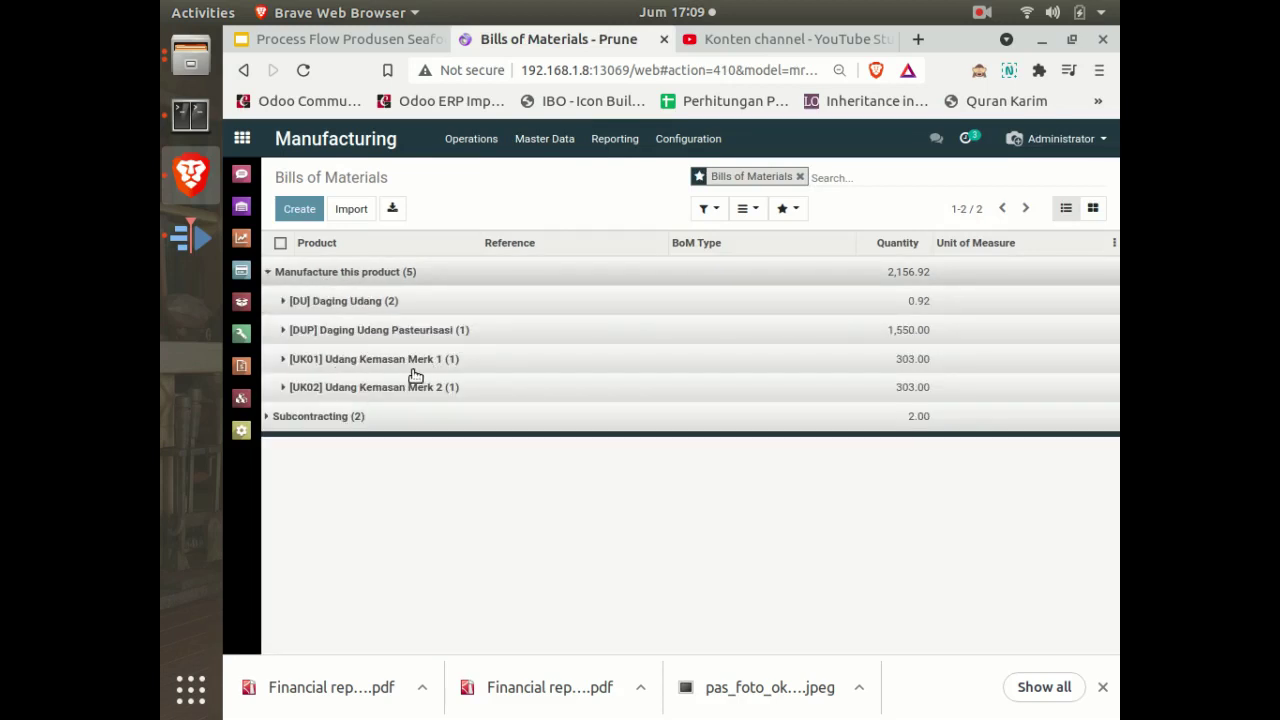
left_click(403, 362)
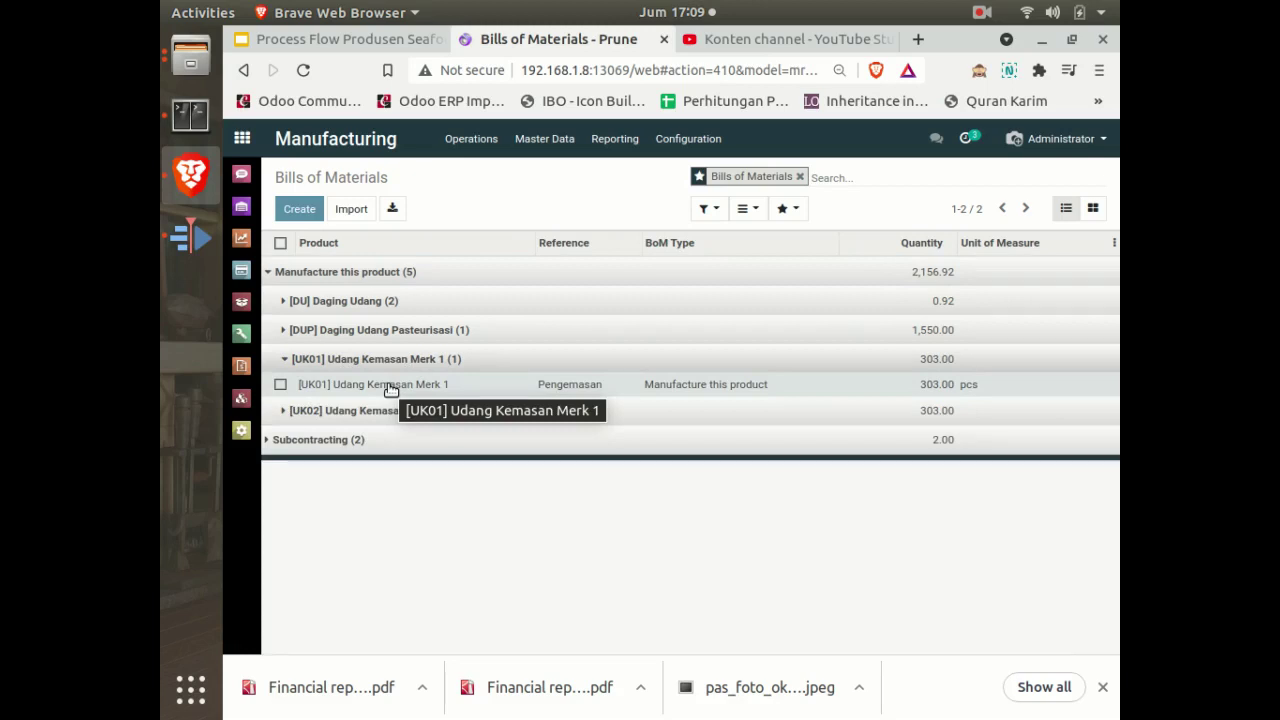
left_click(391, 387)
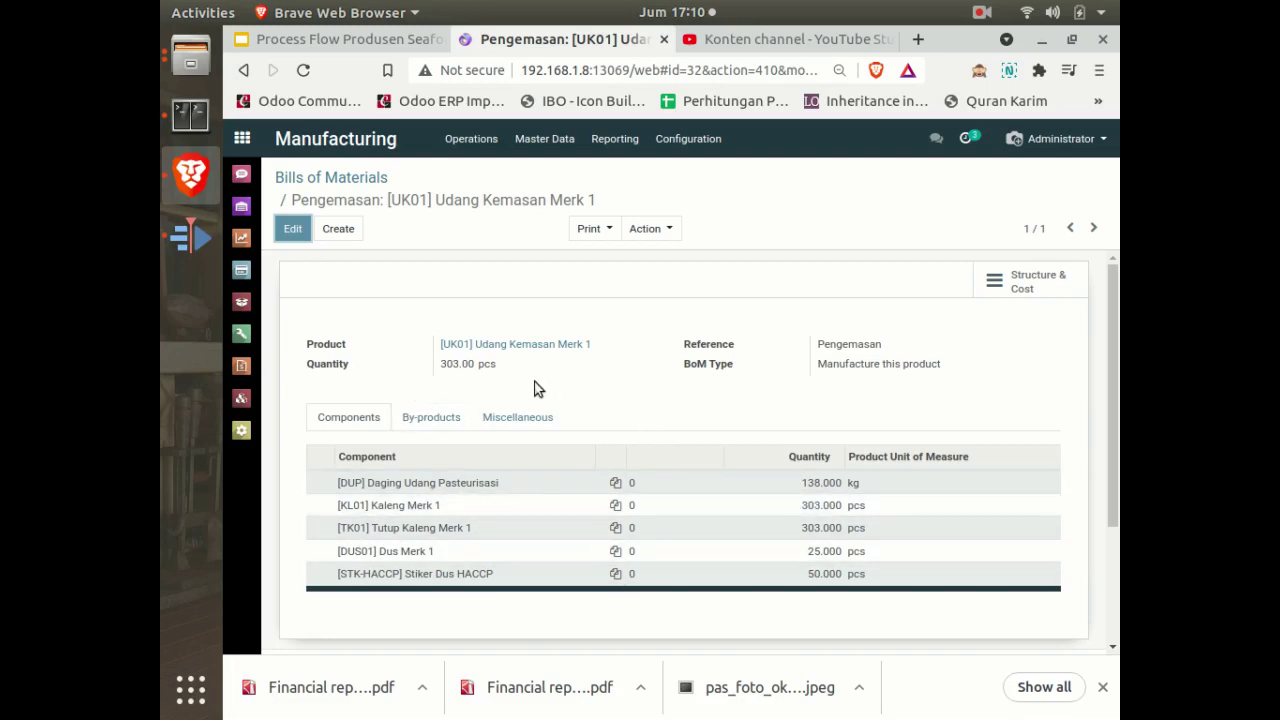
Reopen the [UK01] Udang Kemasan Merk 1 bill of materials from the list and check the production process flow slide
left_click(357, 177)
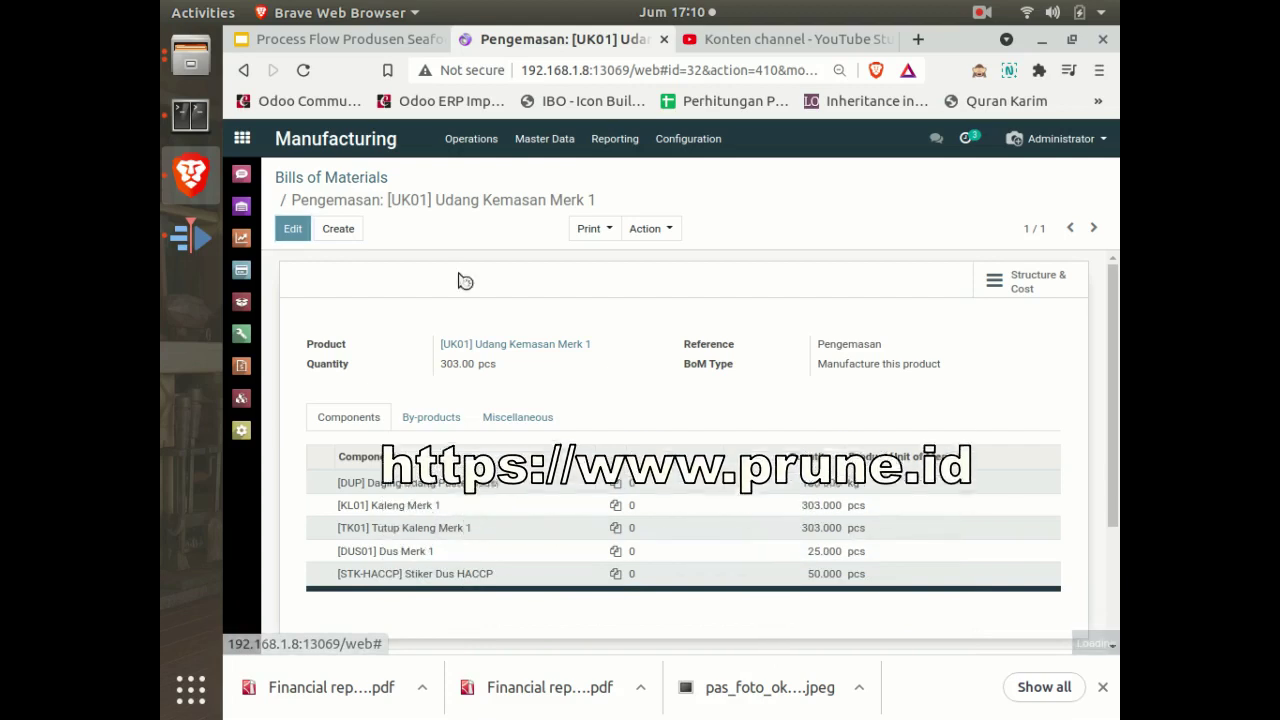
left_click(383, 388)
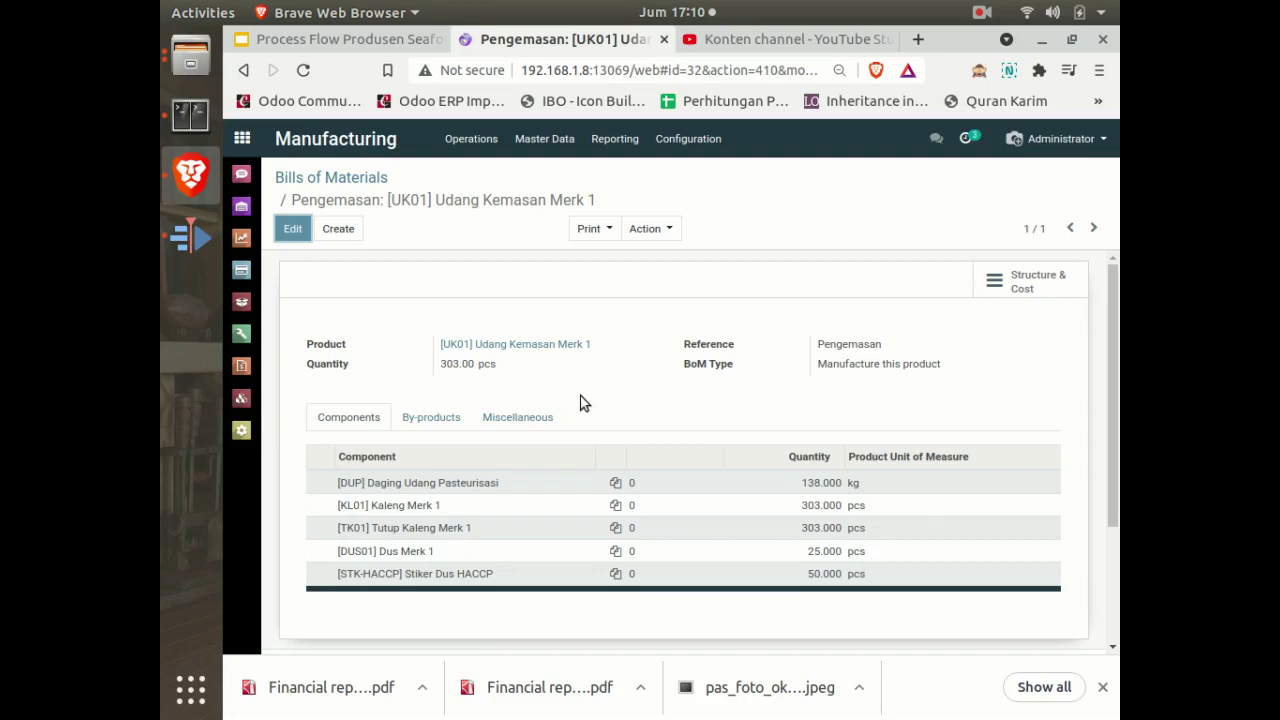
left_click(378, 40)
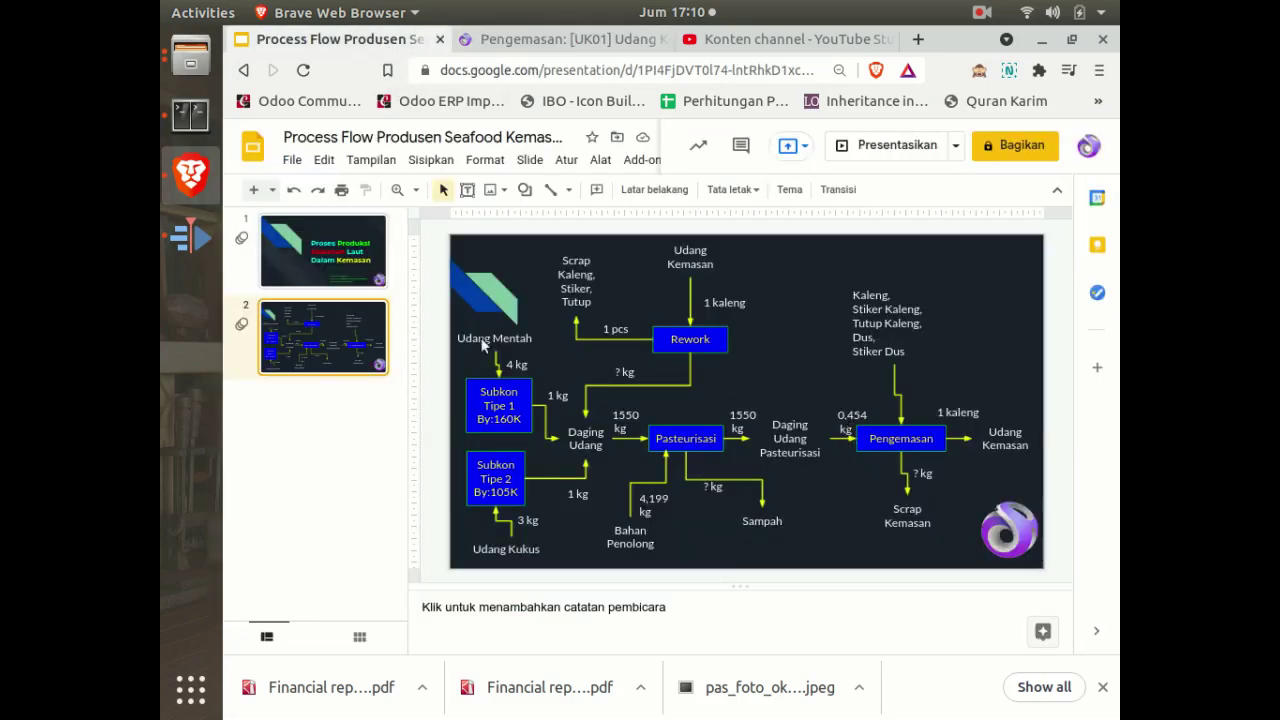
left_click(512, 40)
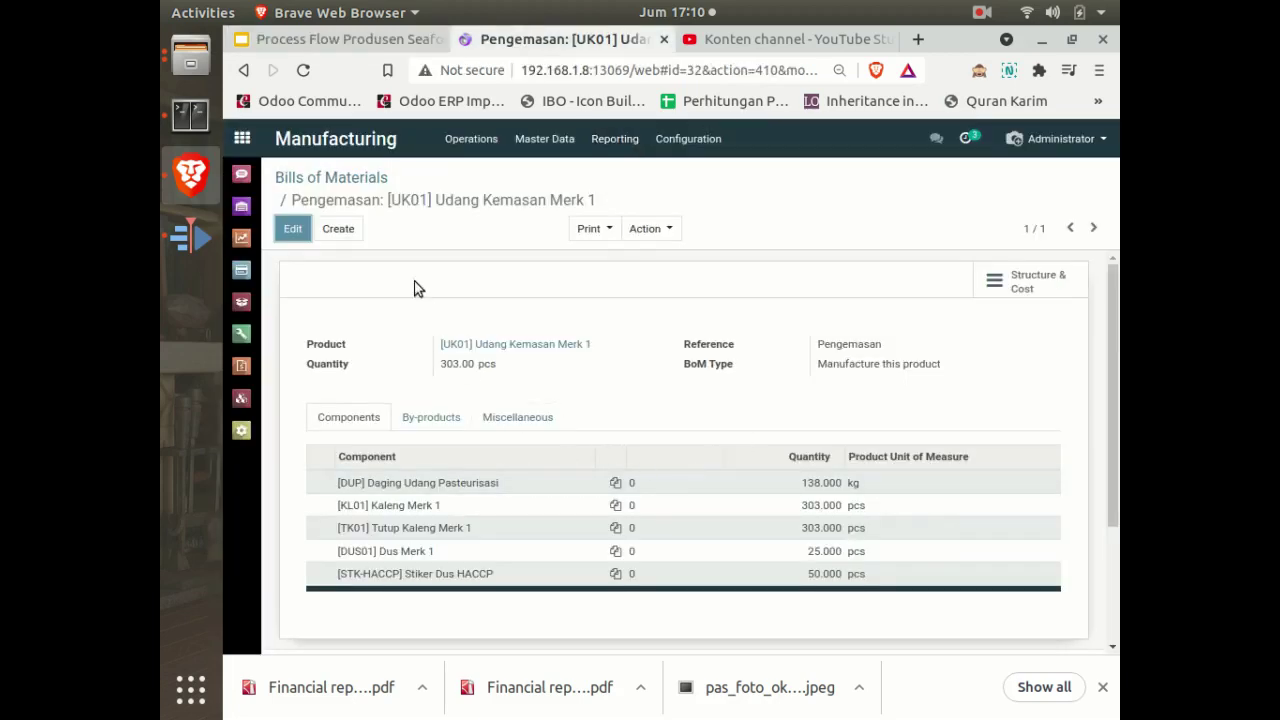
Create a manufacturing order for [UK01] Udang Kemasan Merk 1 and mark it as to do
left_click(535, 143)
left_click(242, 138)
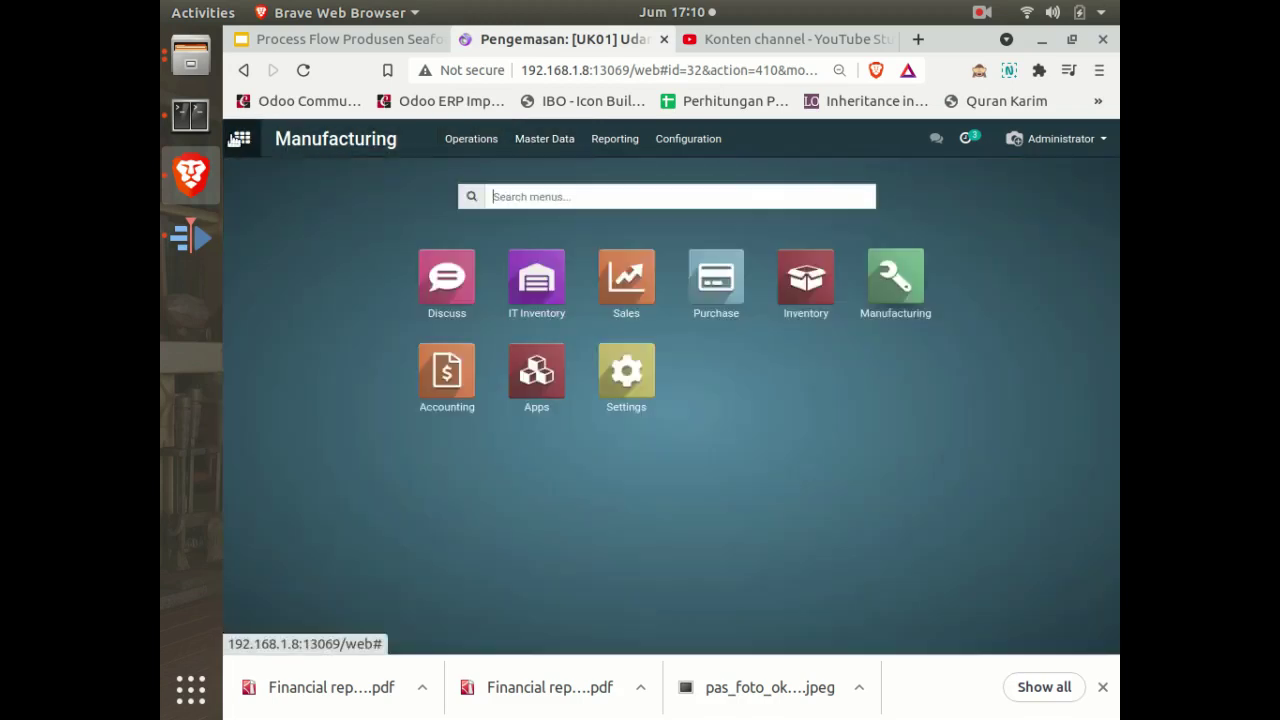
left_click(839, 349)
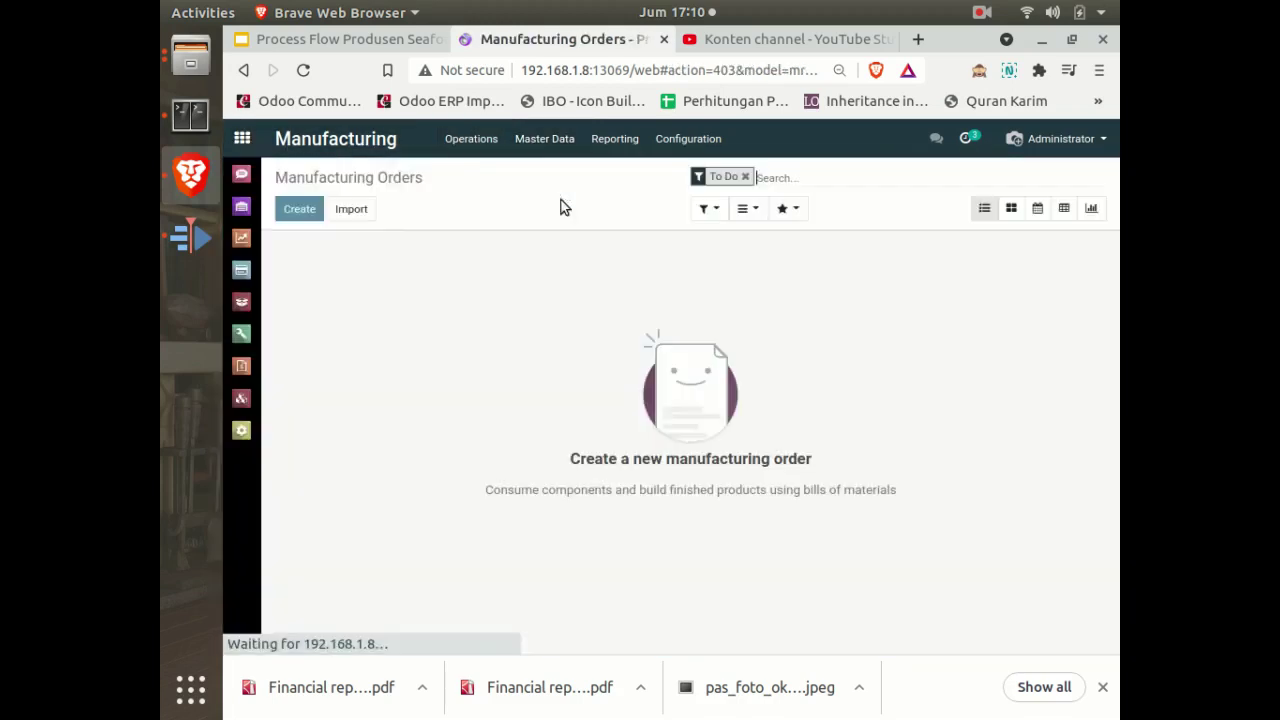
left_click(545, 140)
left_click(475, 145)
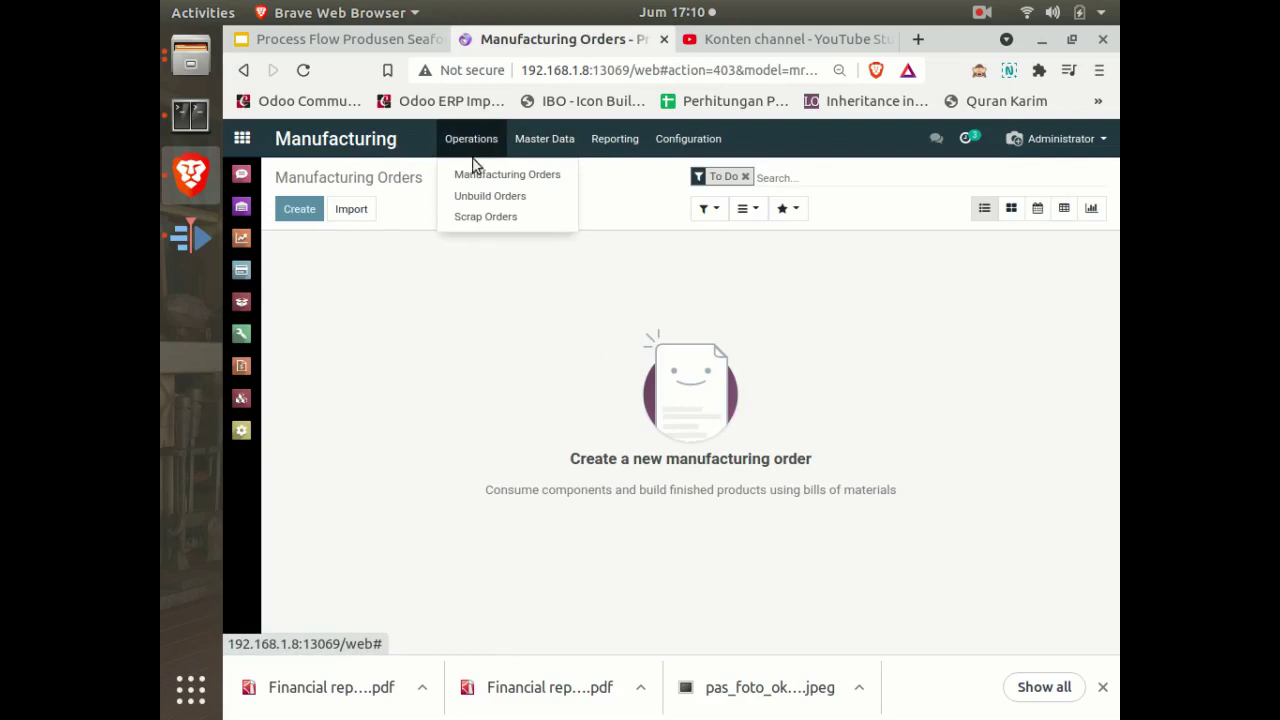
left_click(470, 174)
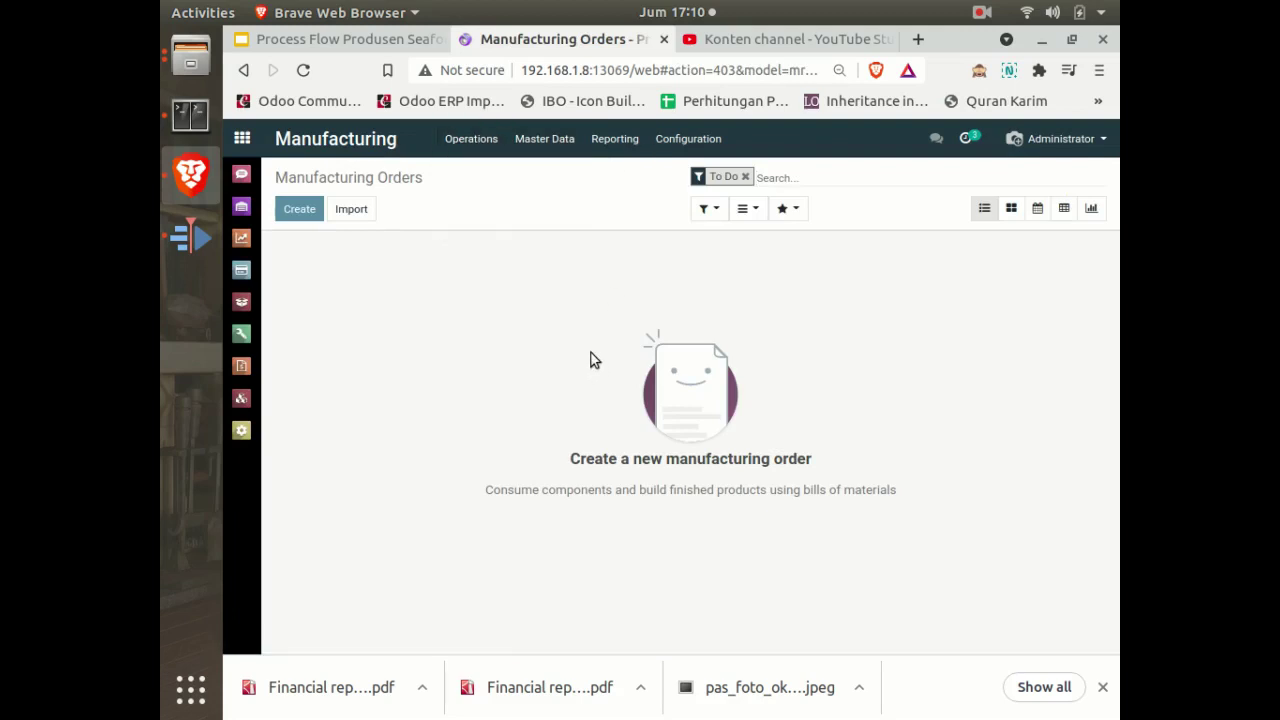
left_click(310, 215)
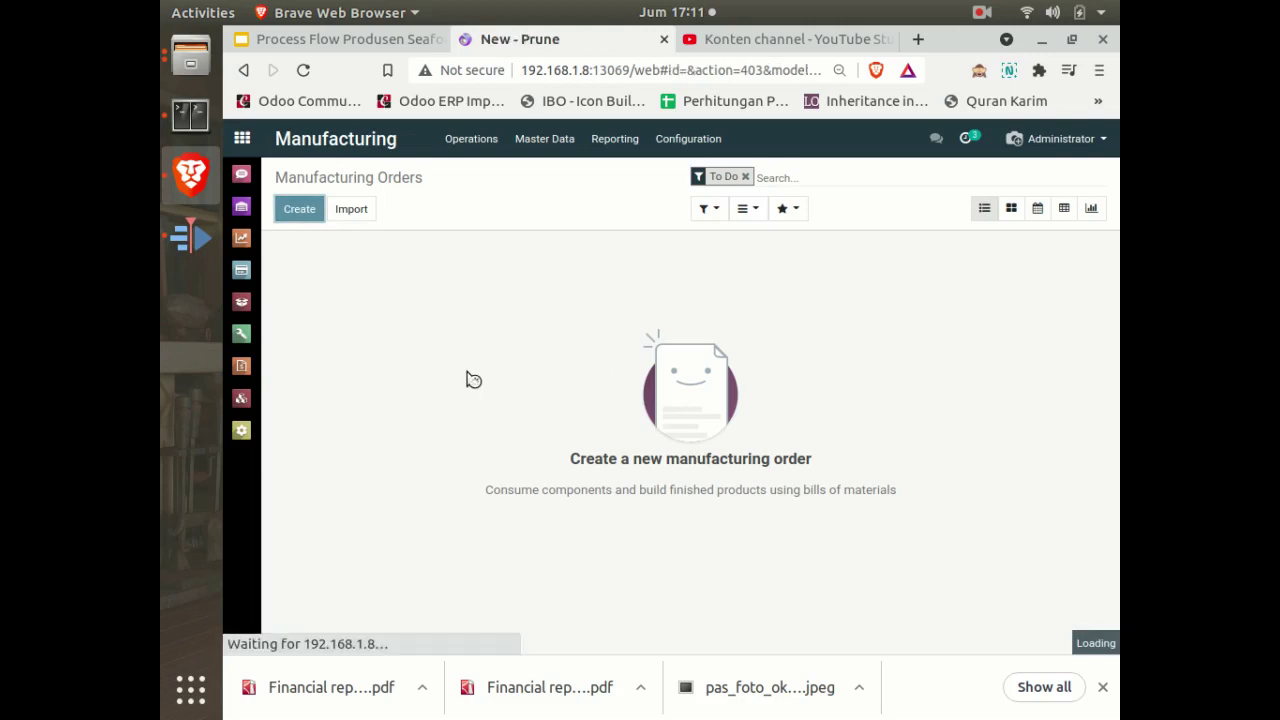
left_click(467, 370)
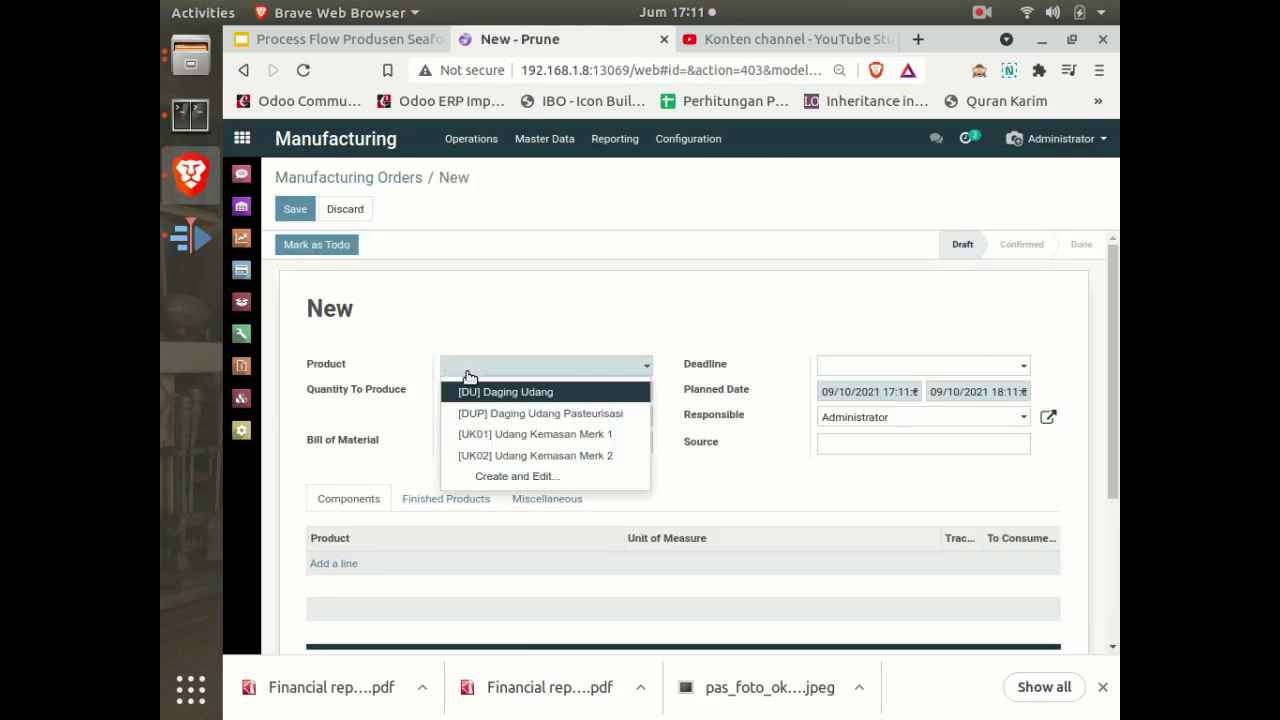
left_click(498, 452)
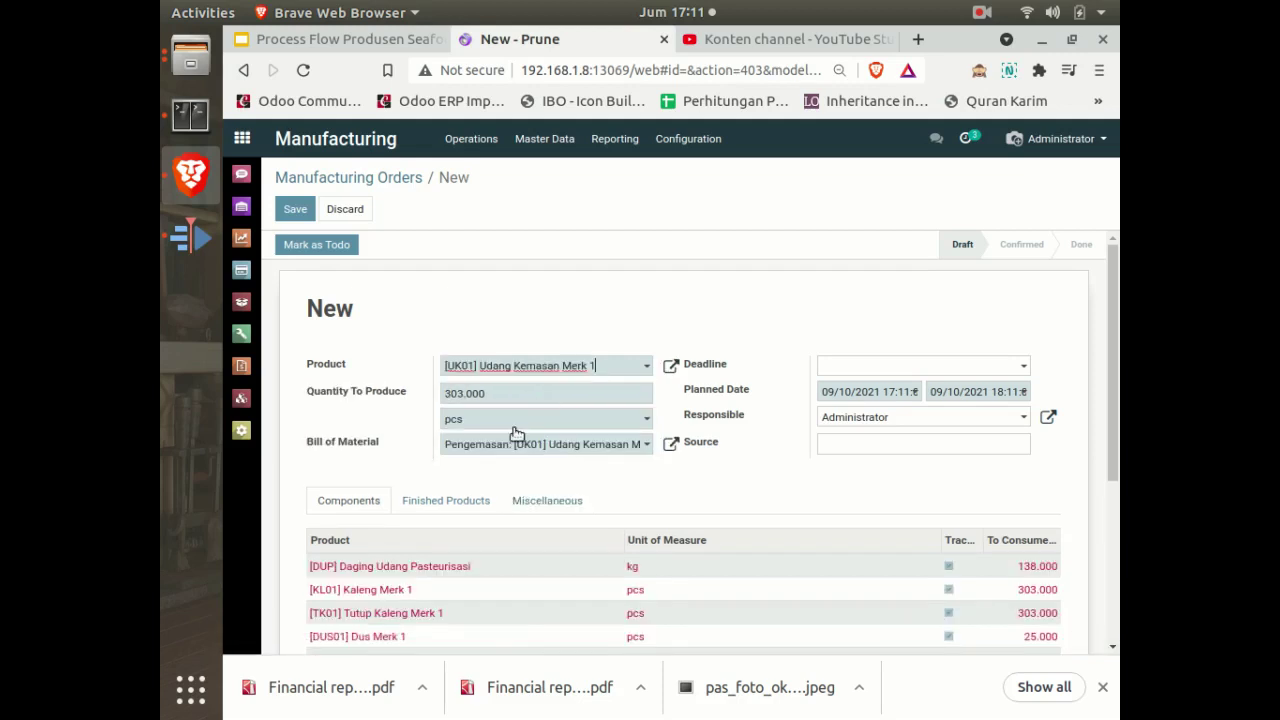
left_click_drag(1114, 376, 1092, 323)
left_click(318, 247)
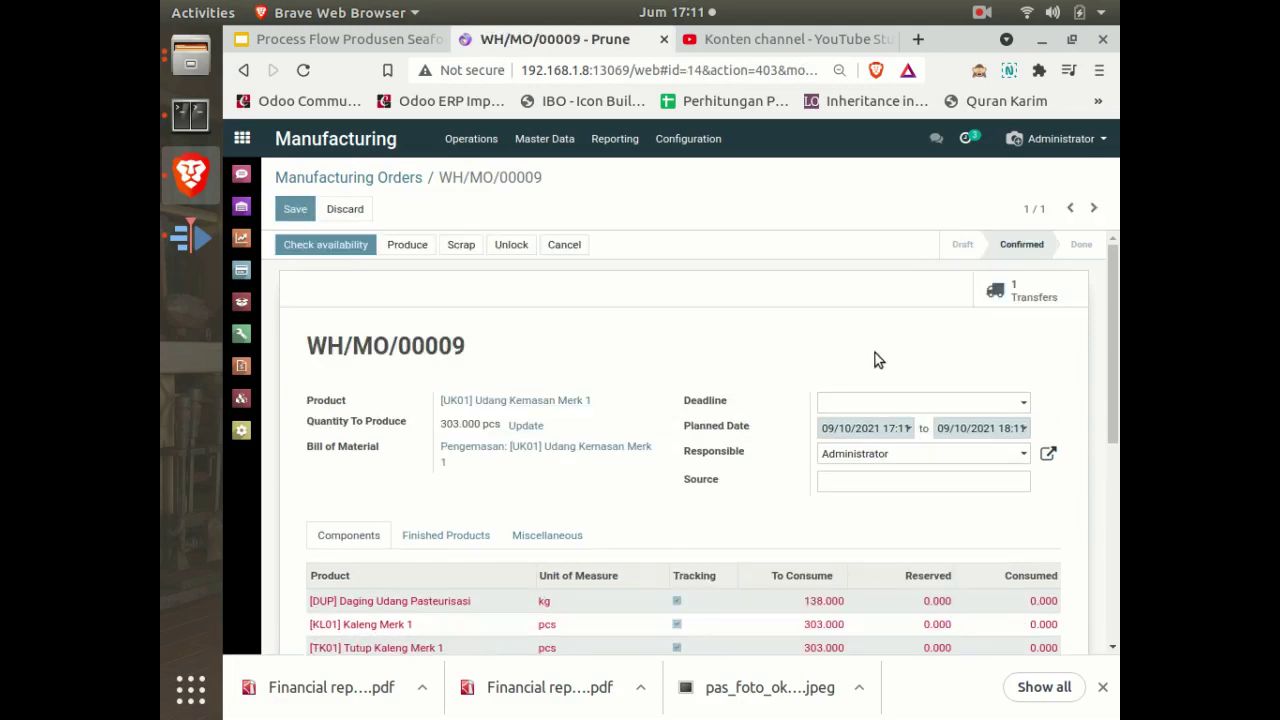
Check component availability in the manufacturing order's Pick Components transfer and compare its operations with the detailed operations
left_click(1022, 292)
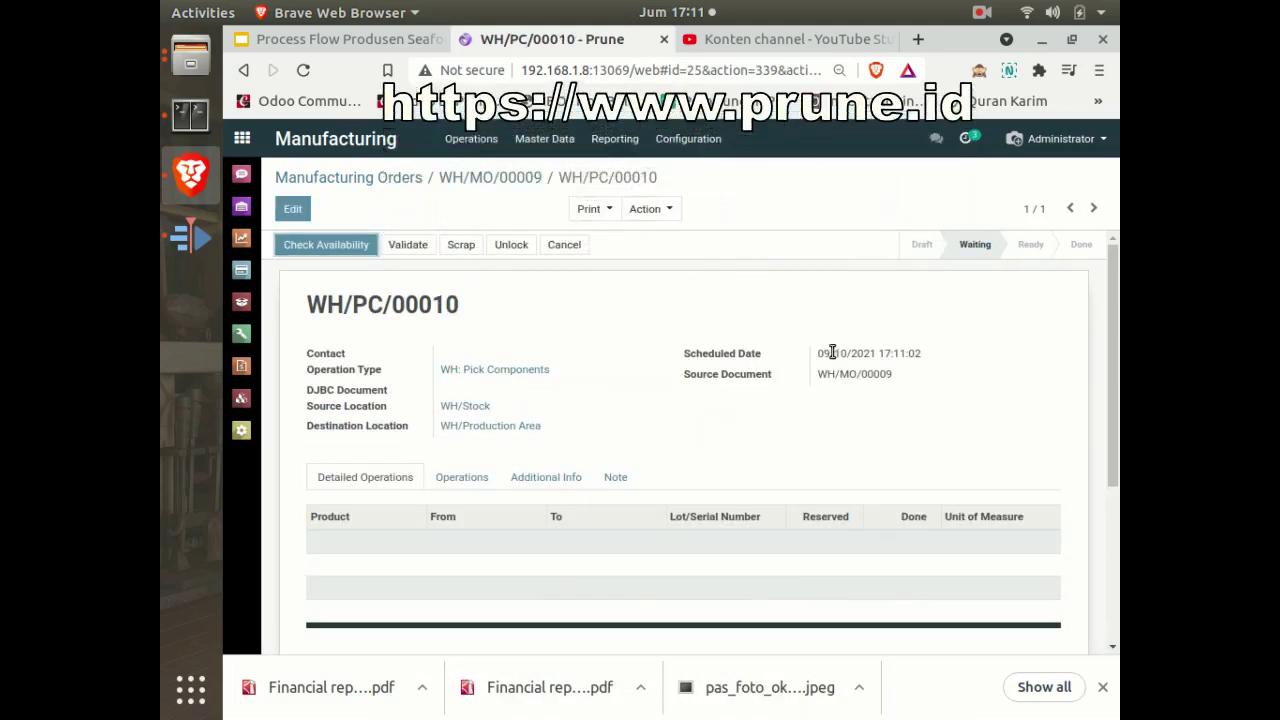
left_click(366, 247)
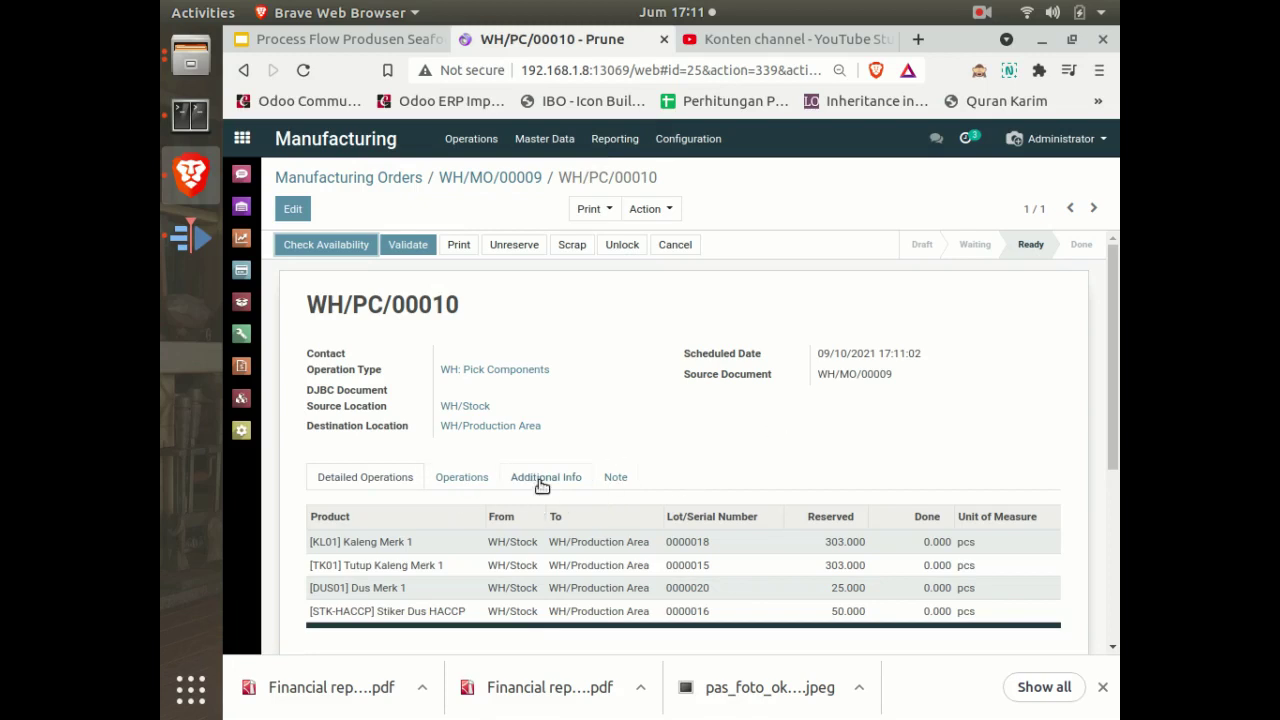
left_click(461, 478)
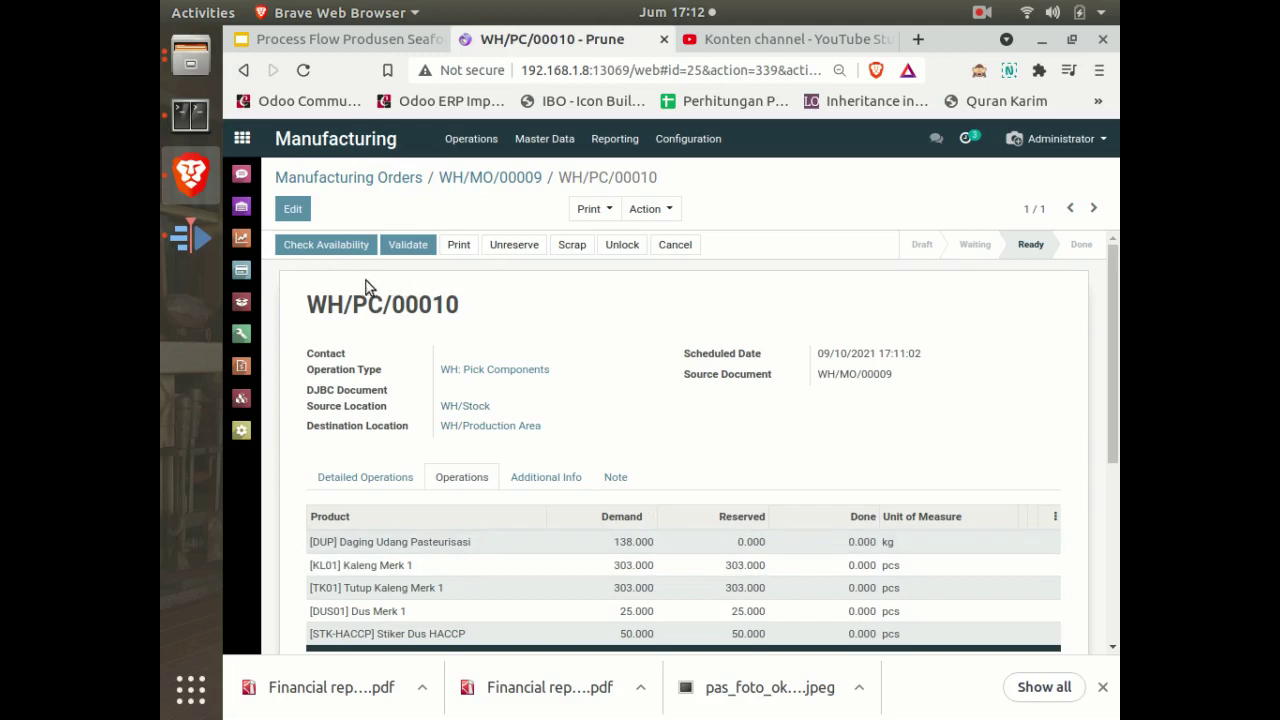
left_click(374, 484)
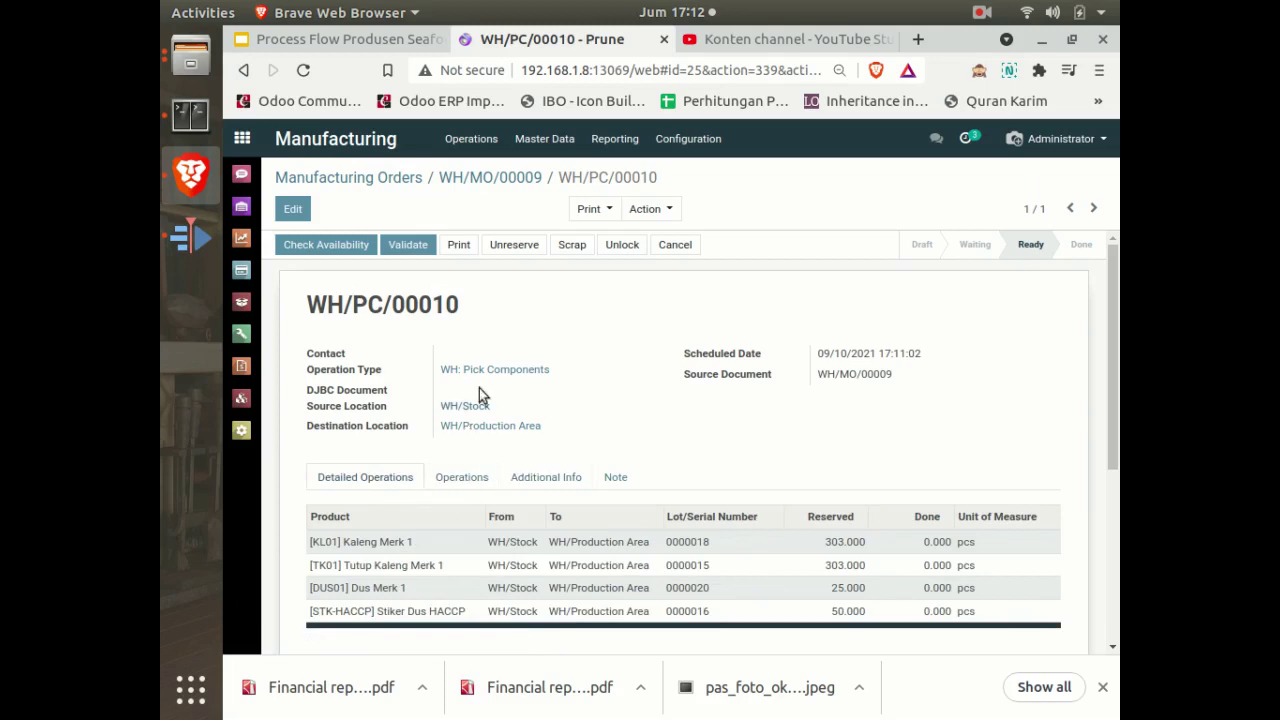
Validate the Pick Components transfer as an immediate transfer of all quantities, without a backorder
left_click(410, 245)
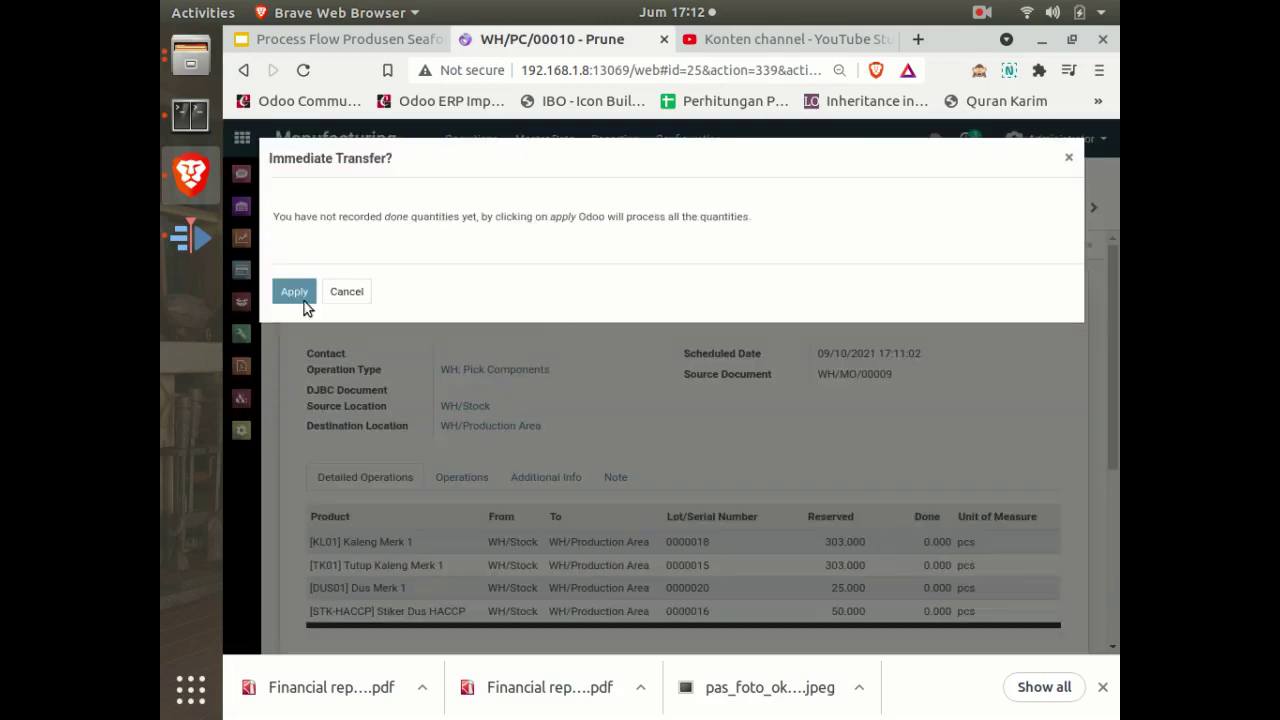
left_click(304, 301)
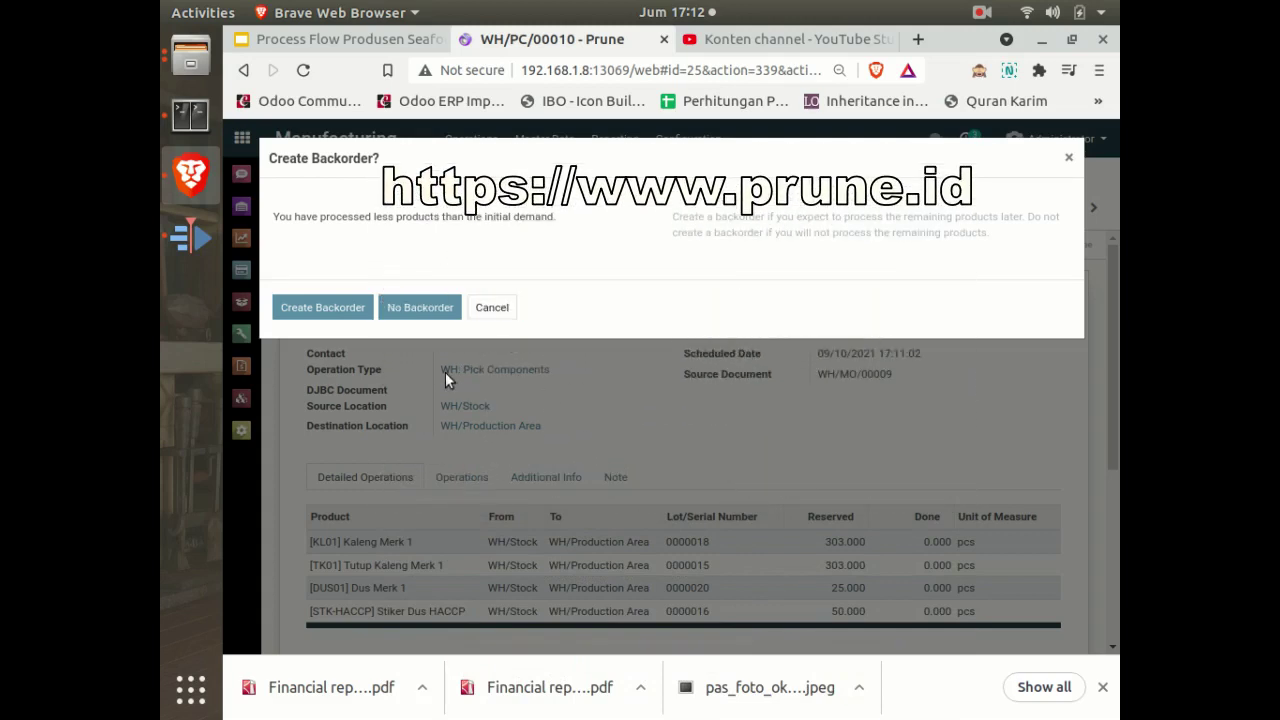
left_click(419, 310)
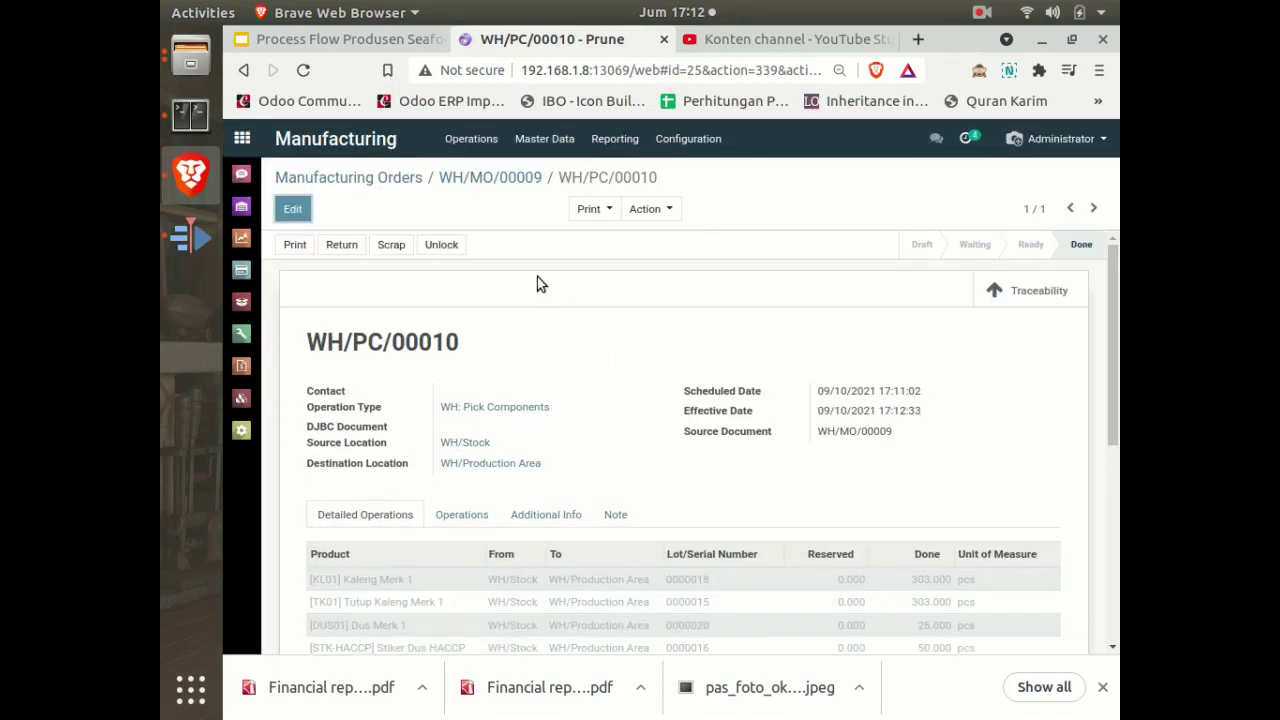
Return to the manufacturing order, check component availability and review the reserved quantities
left_click(486, 180)
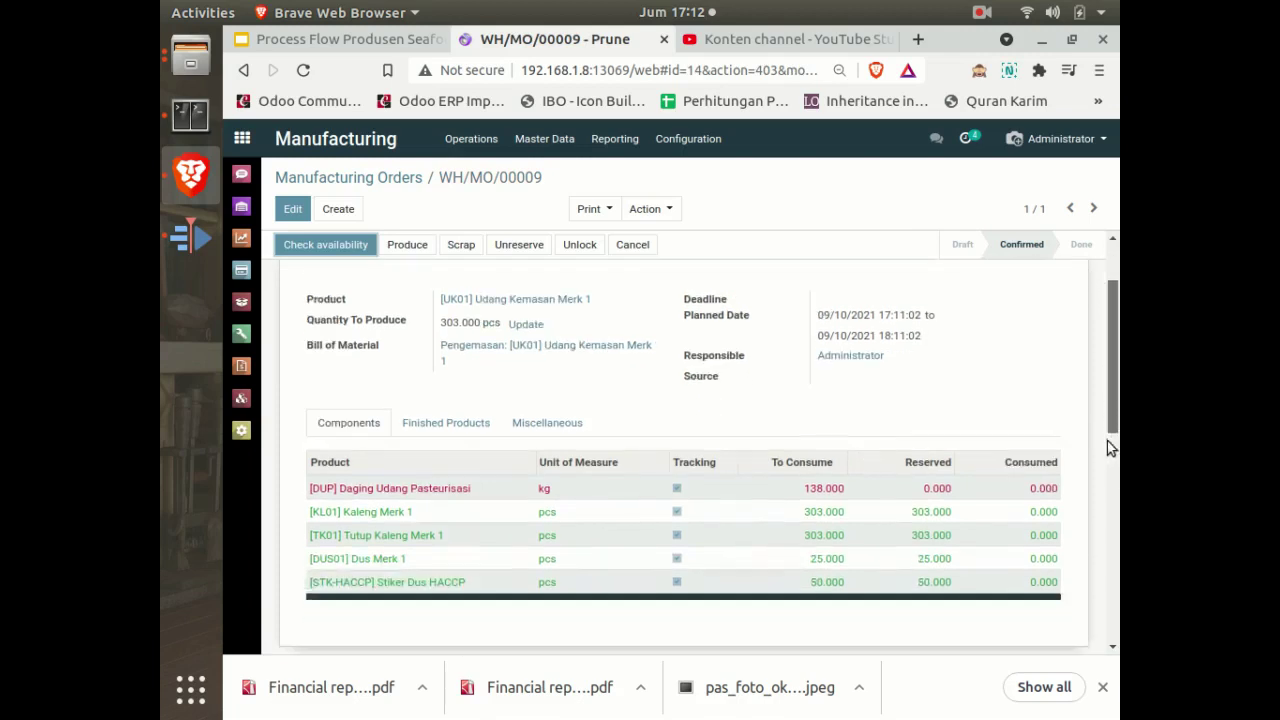
scroll(891, 457, "down", 2)
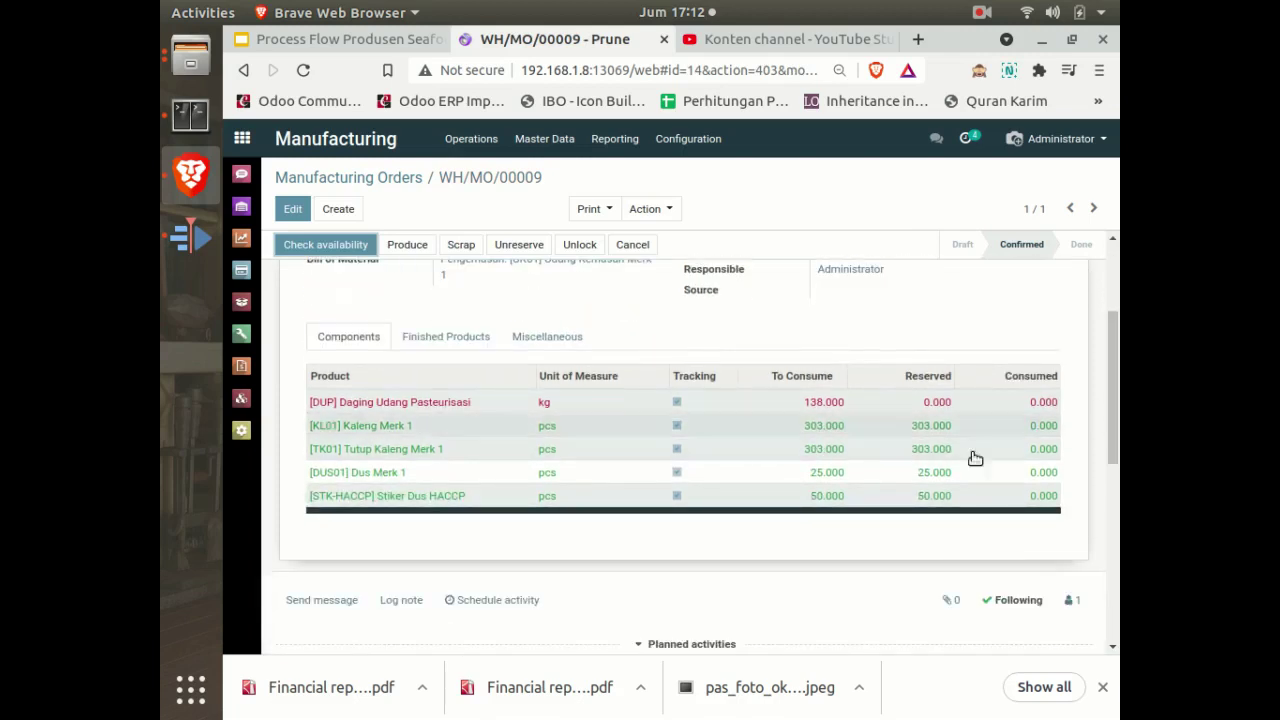
scroll(1114, 440, "up", 2)
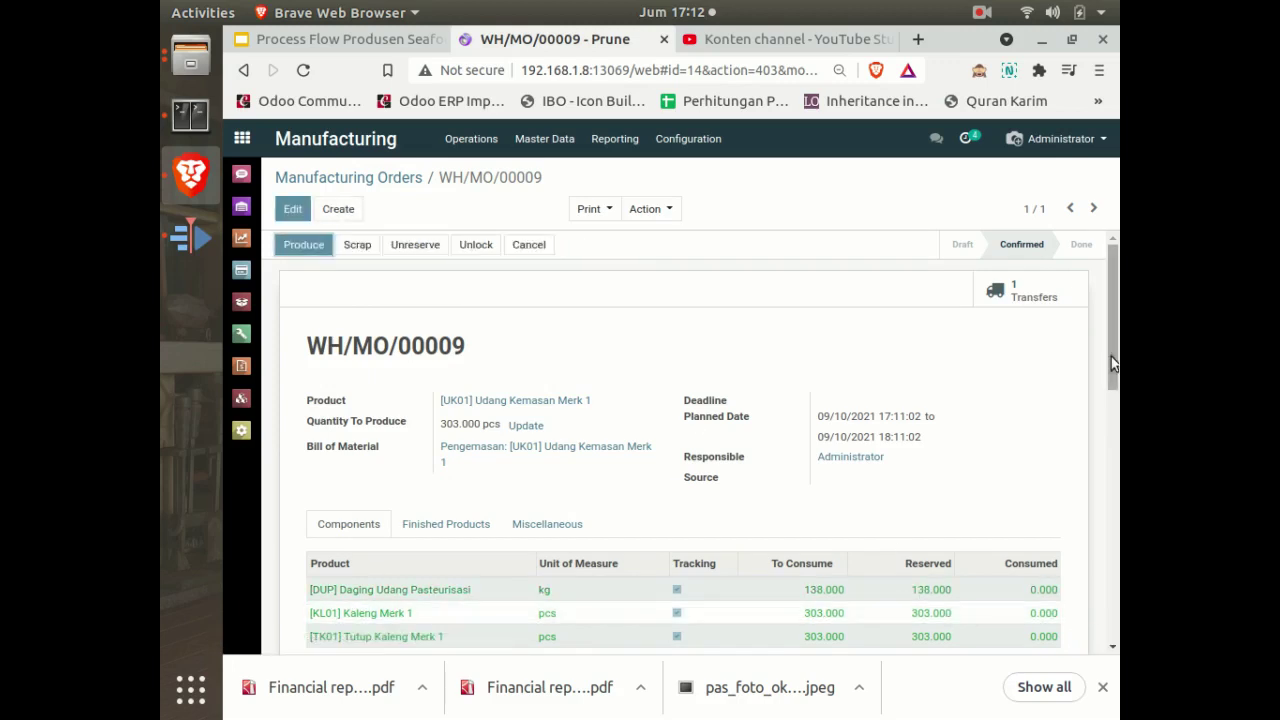
scroll(1115, 435, "down", 1)
scroll(1115, 435, "down", 5)
scroll(1115, 435, "up", 5)
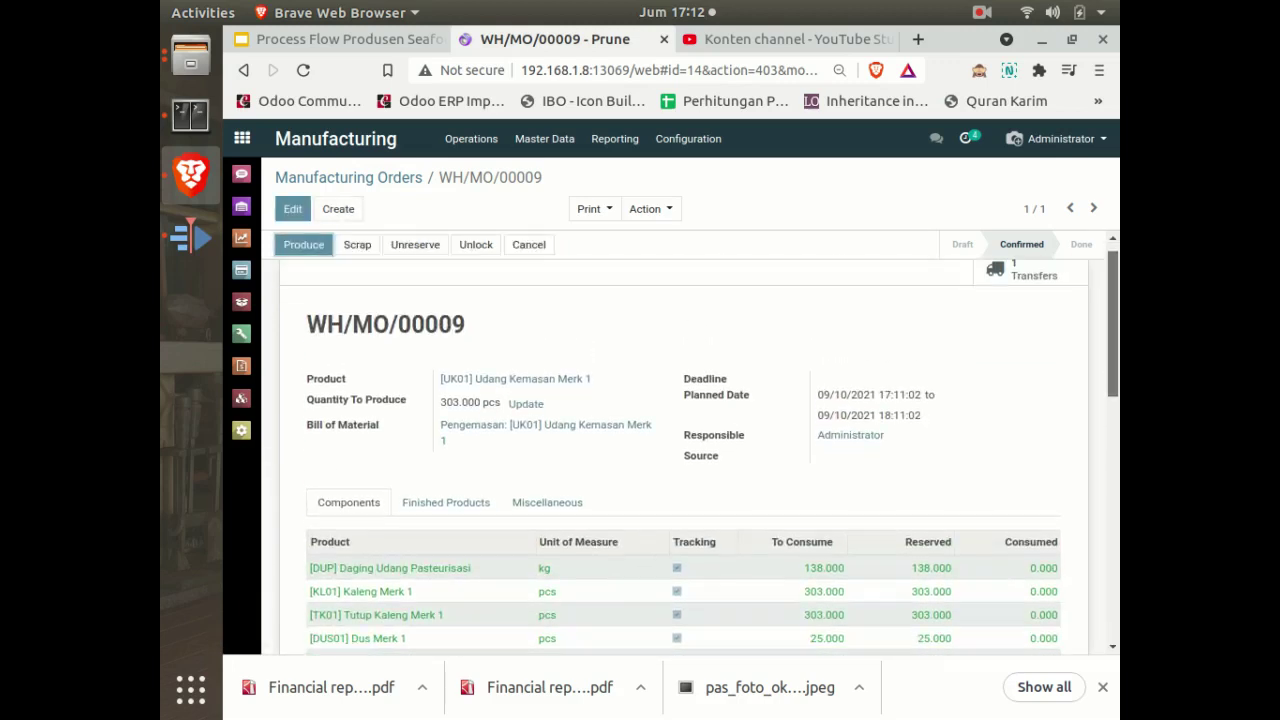
Start recording the order's production and generate a new lot/serial number for the finished product, then review the by-products
left_click(316, 249)
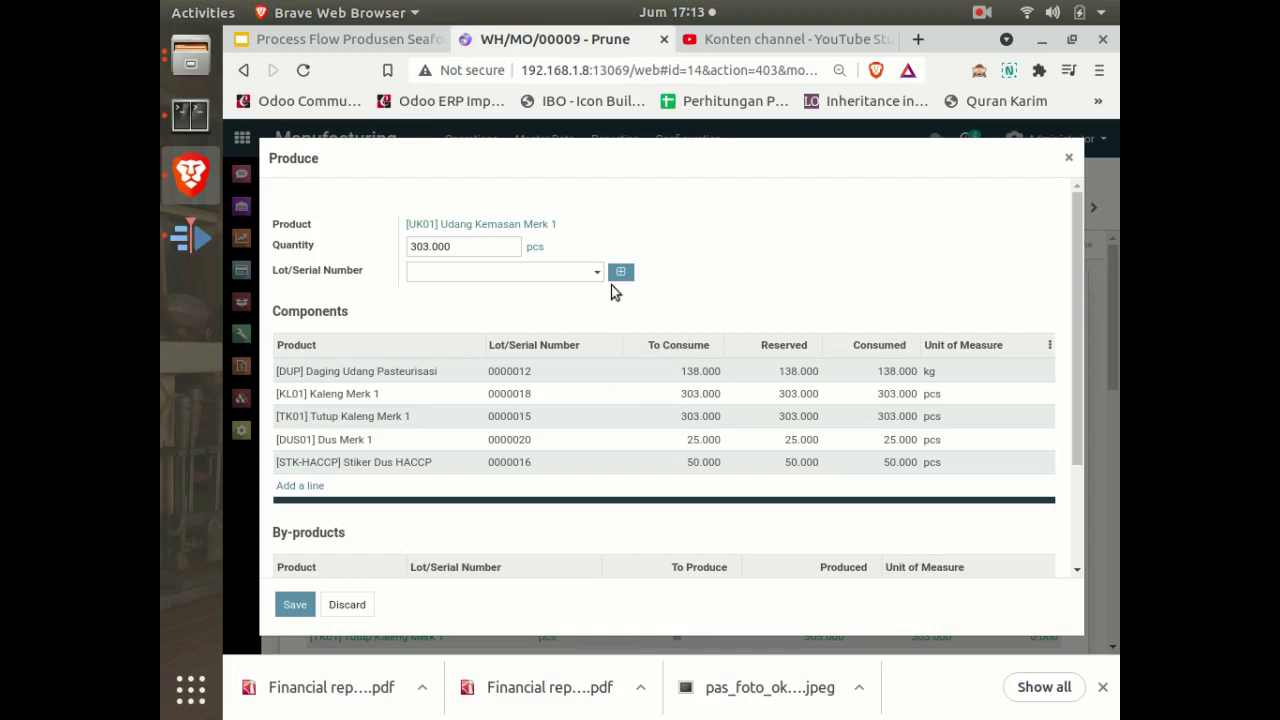
left_click(619, 276)
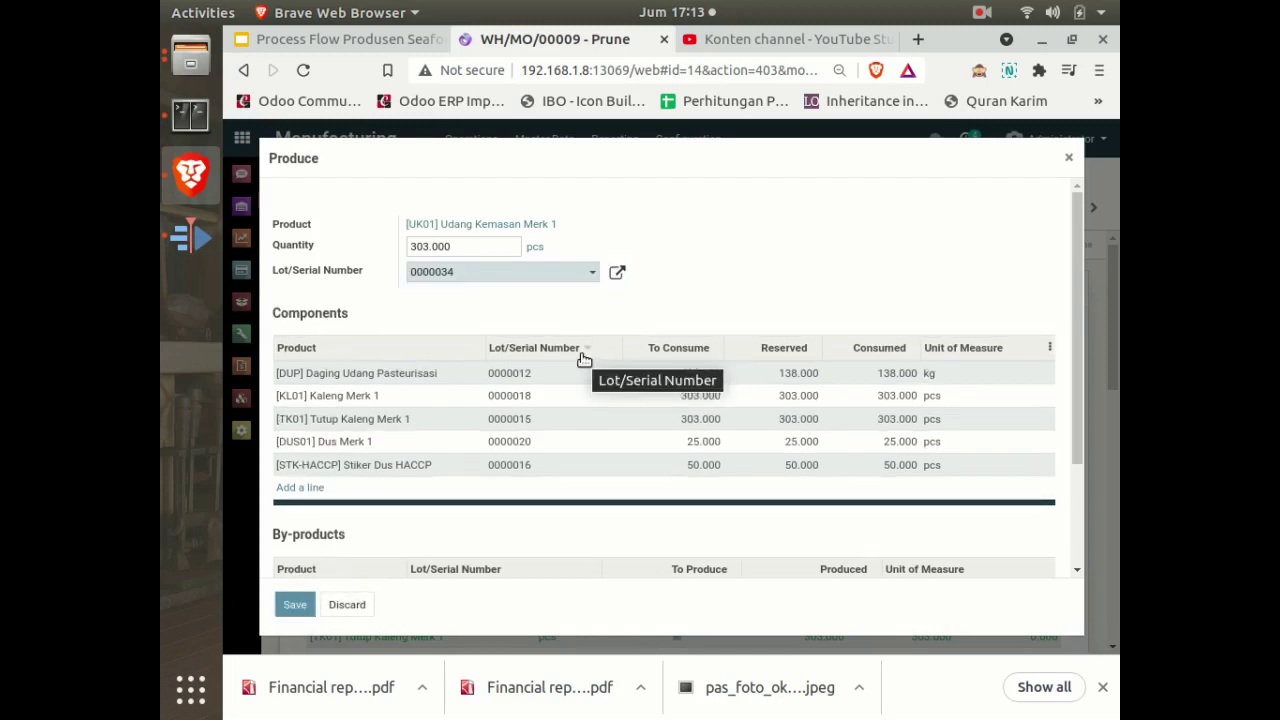
left_click_drag(1077, 354, 1071, 484)
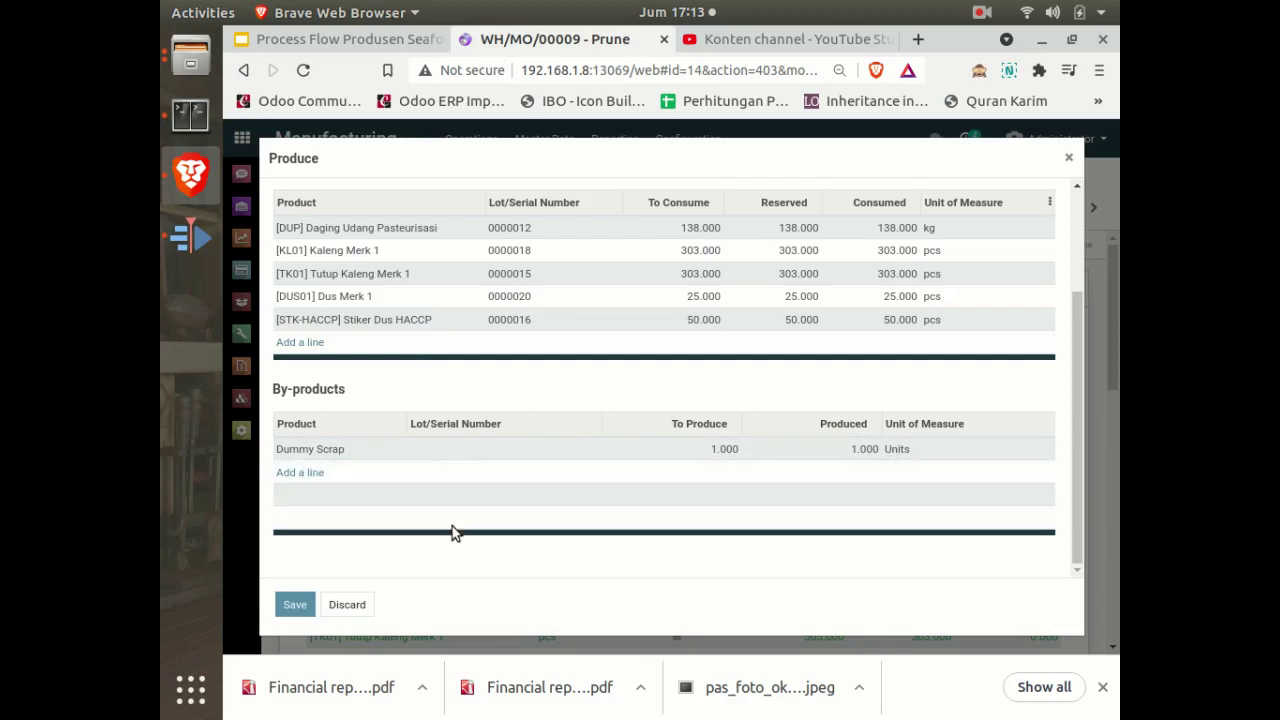
Save the recorded production and by-products, and mark manufacturing order WH/MO/00009 as done
left_click(296, 612)
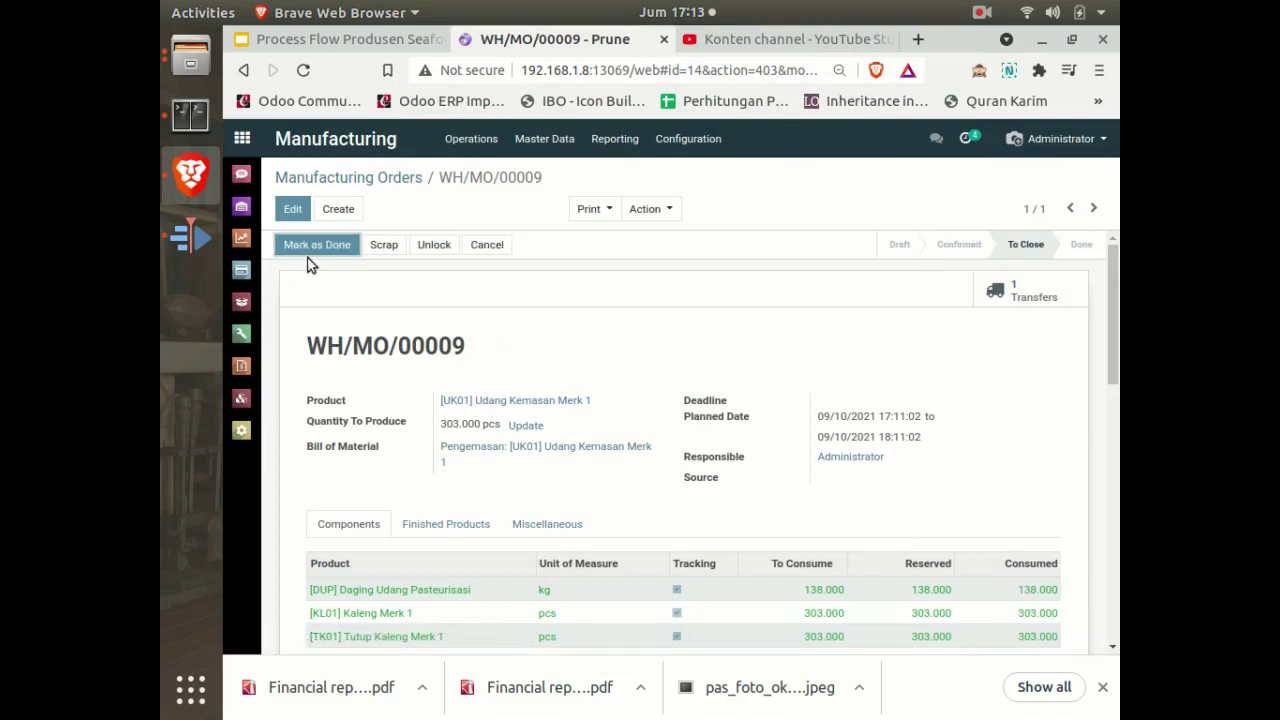
left_click(317, 244)
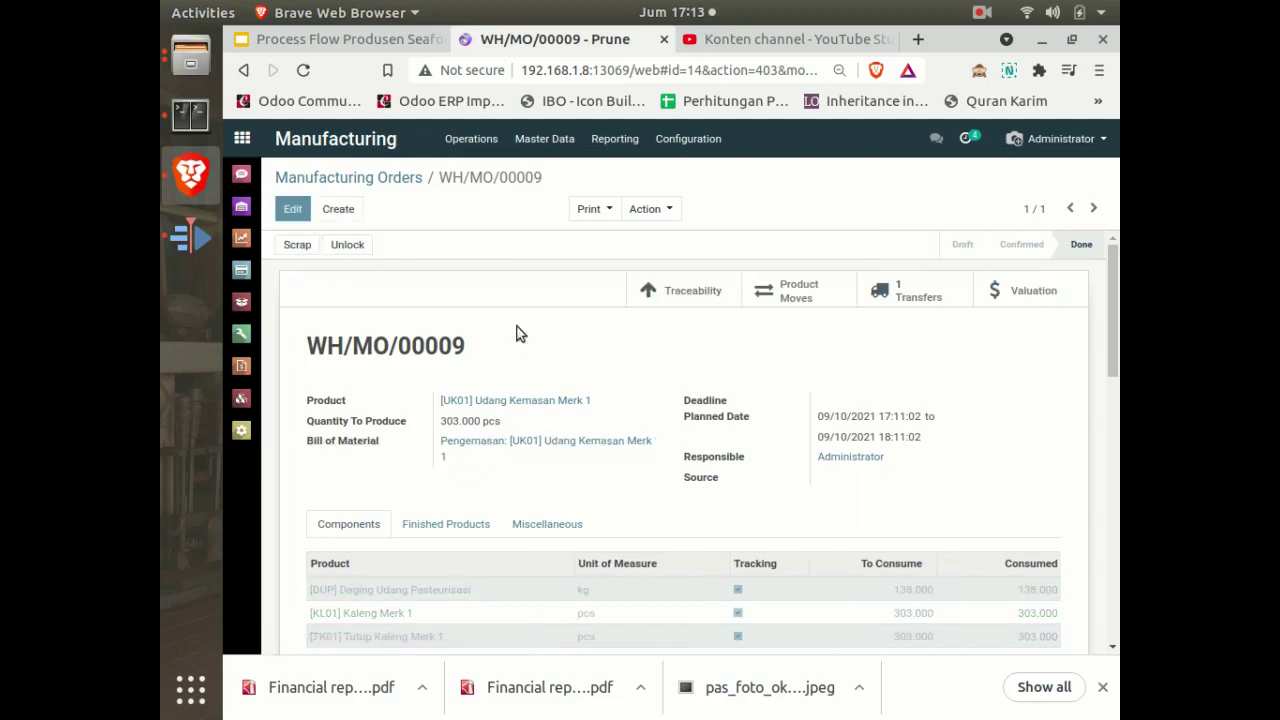
Review the manufacturing order's stock valuation and expand the [DUP] Daging Udang Pasteurisasi group
left_click(1010, 292)
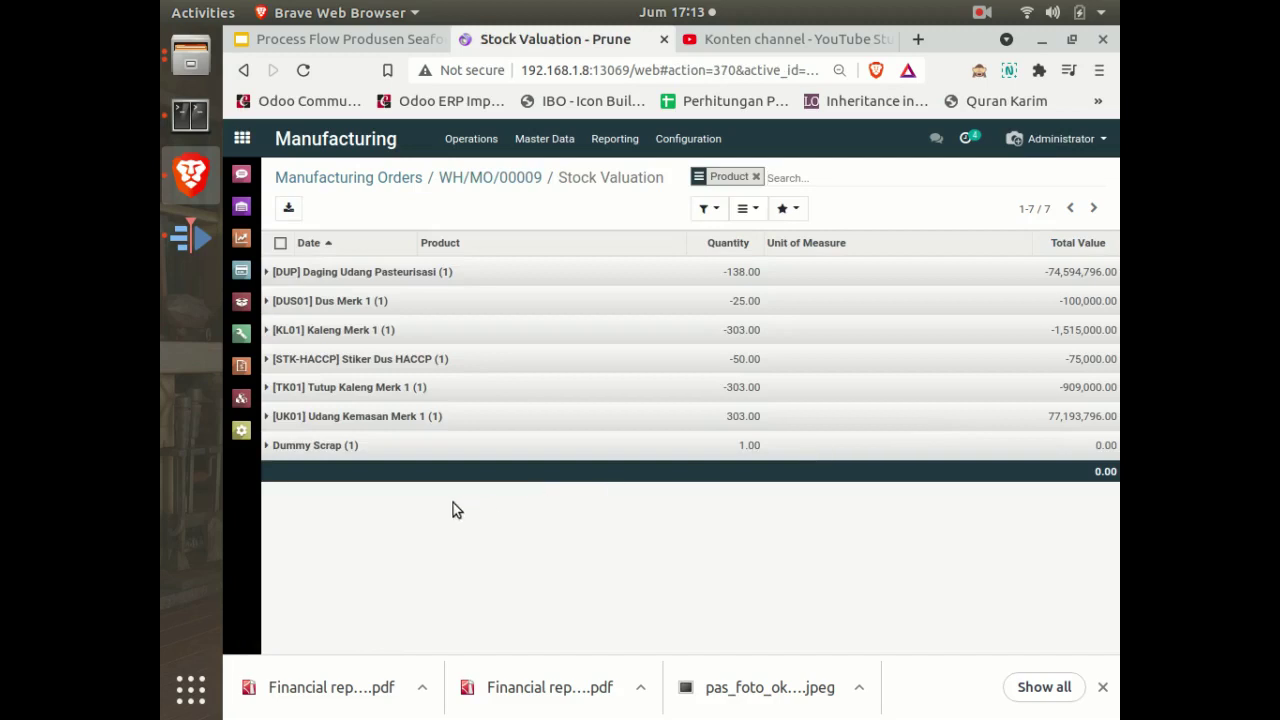
left_click(269, 276)
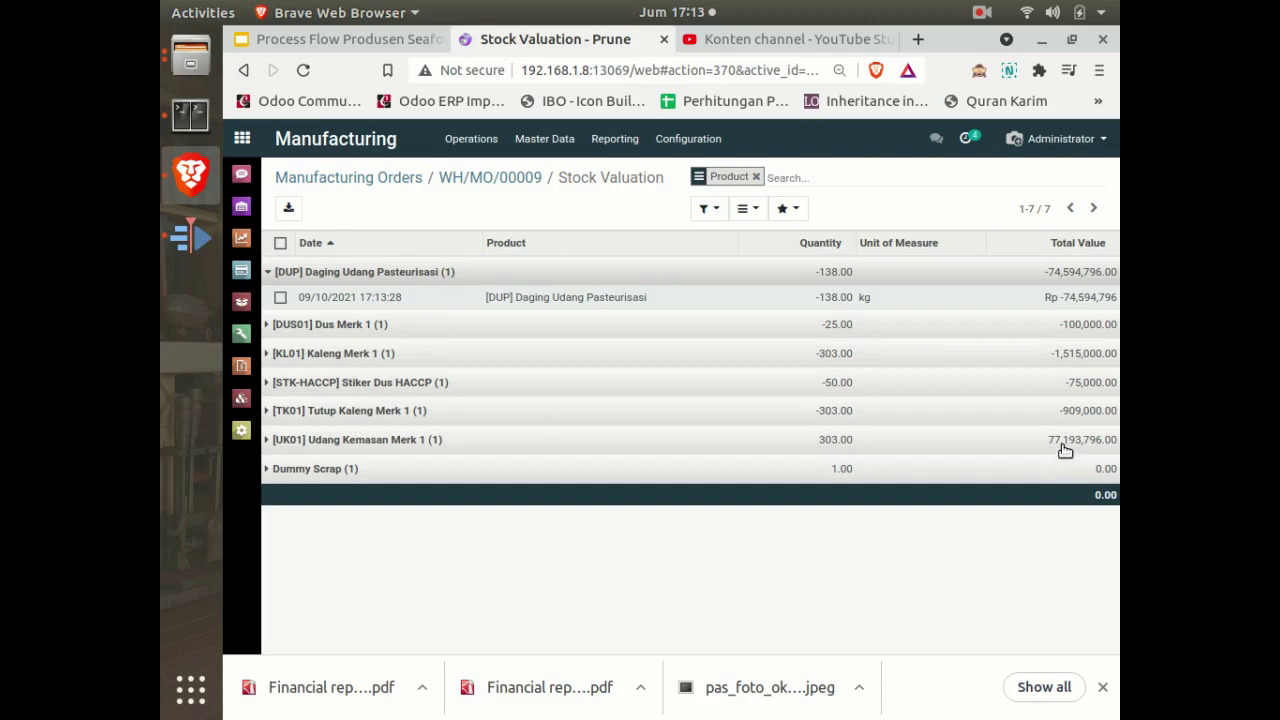
left_click(612, 142)
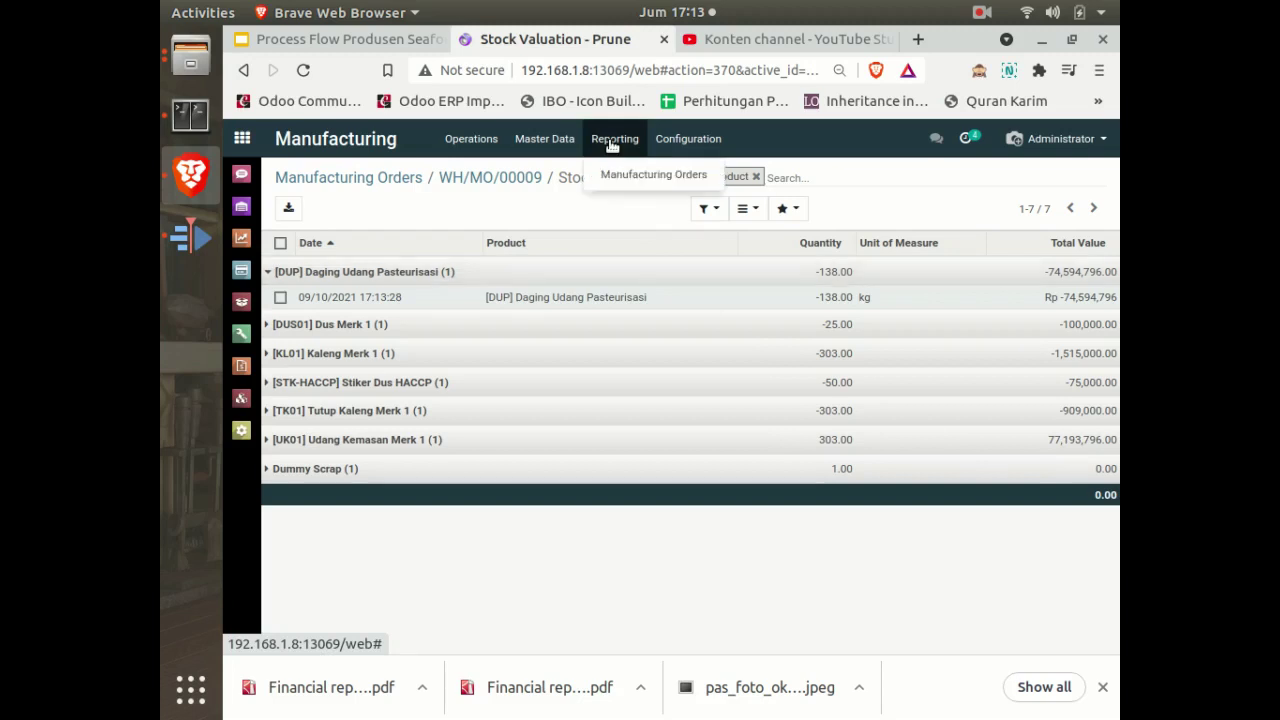
Open the Journal Entries in Accounting and expand the Inventory Valuation (IDR) entries for 10 Sep 2021
left_click(243, 139)
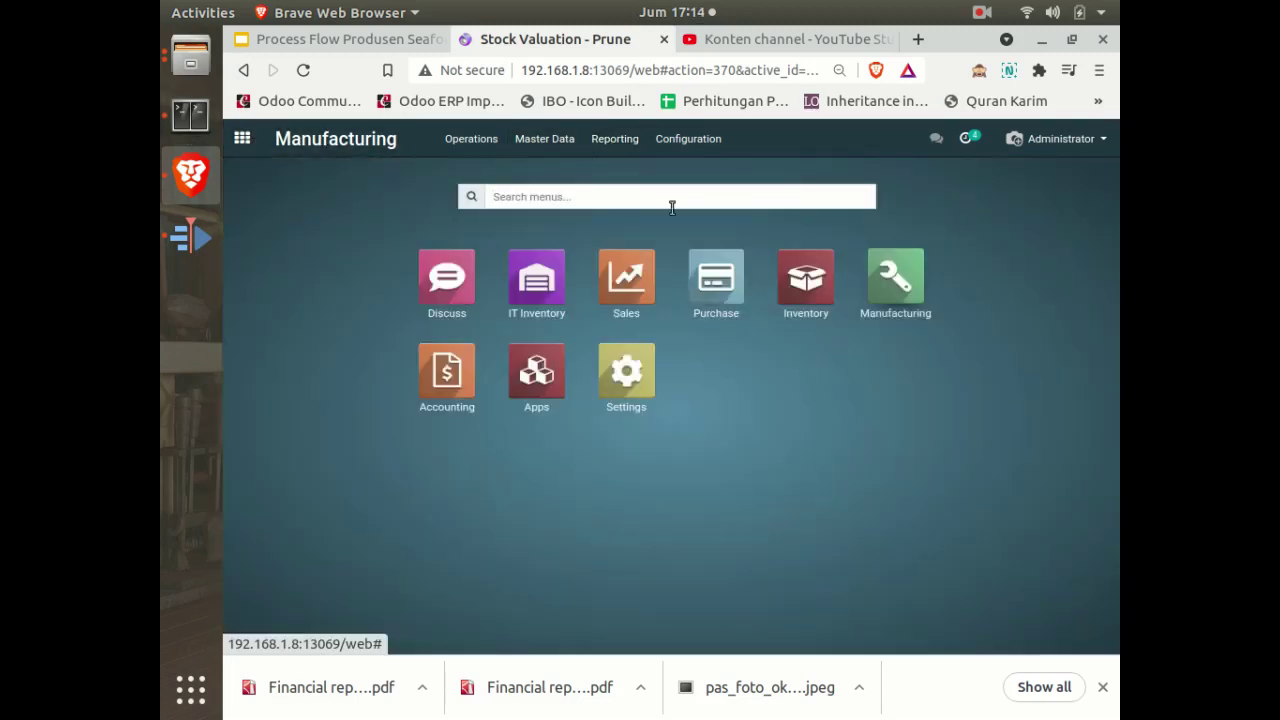
left_click(828, 299)
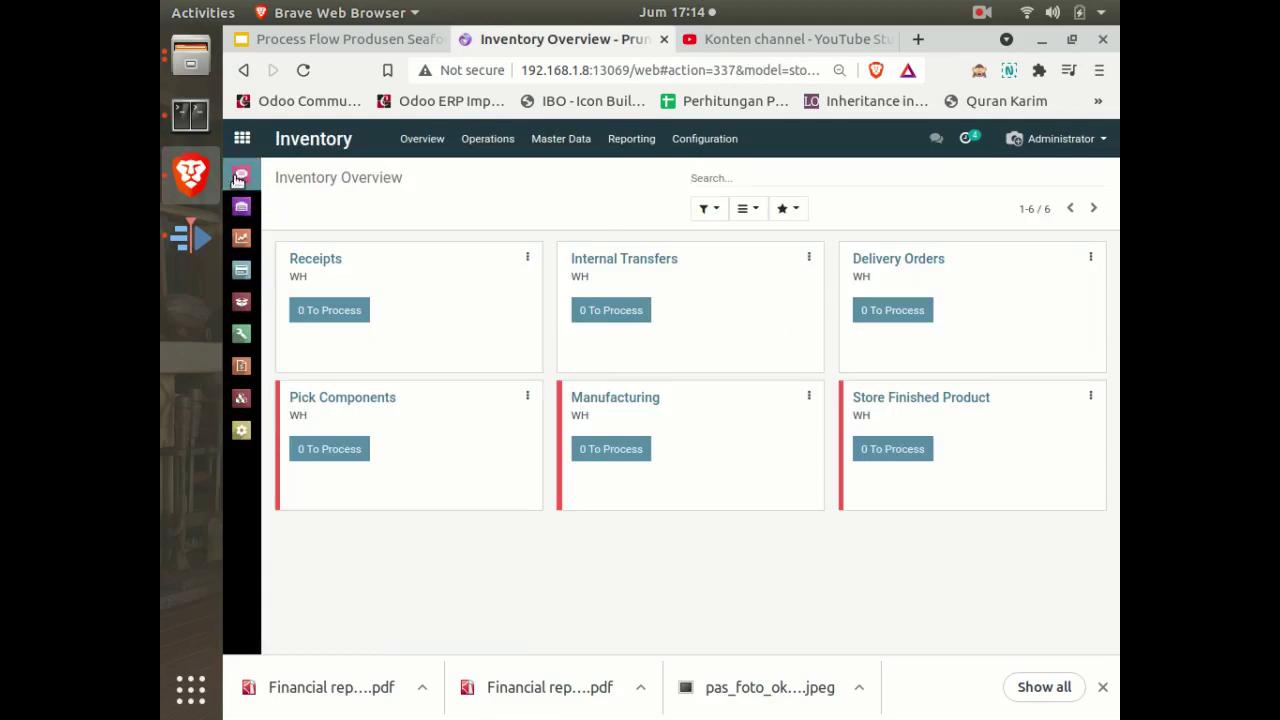
left_click(242, 139)
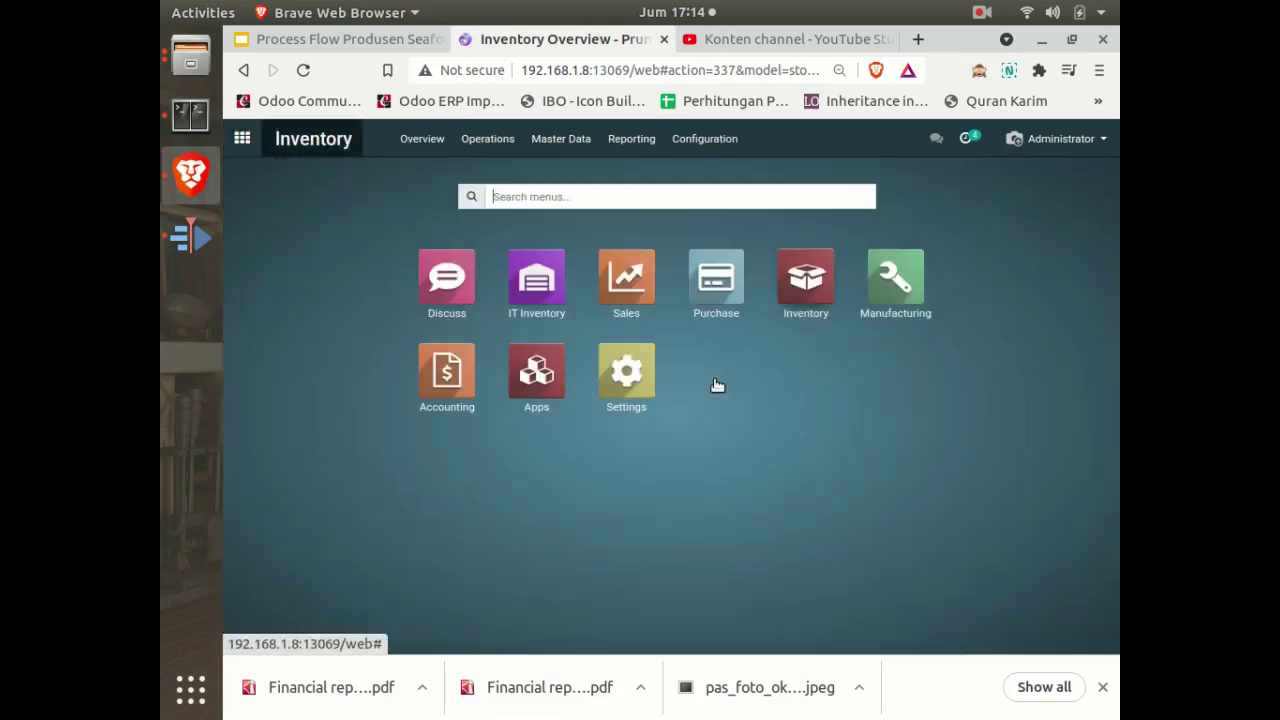
left_click(450, 380)
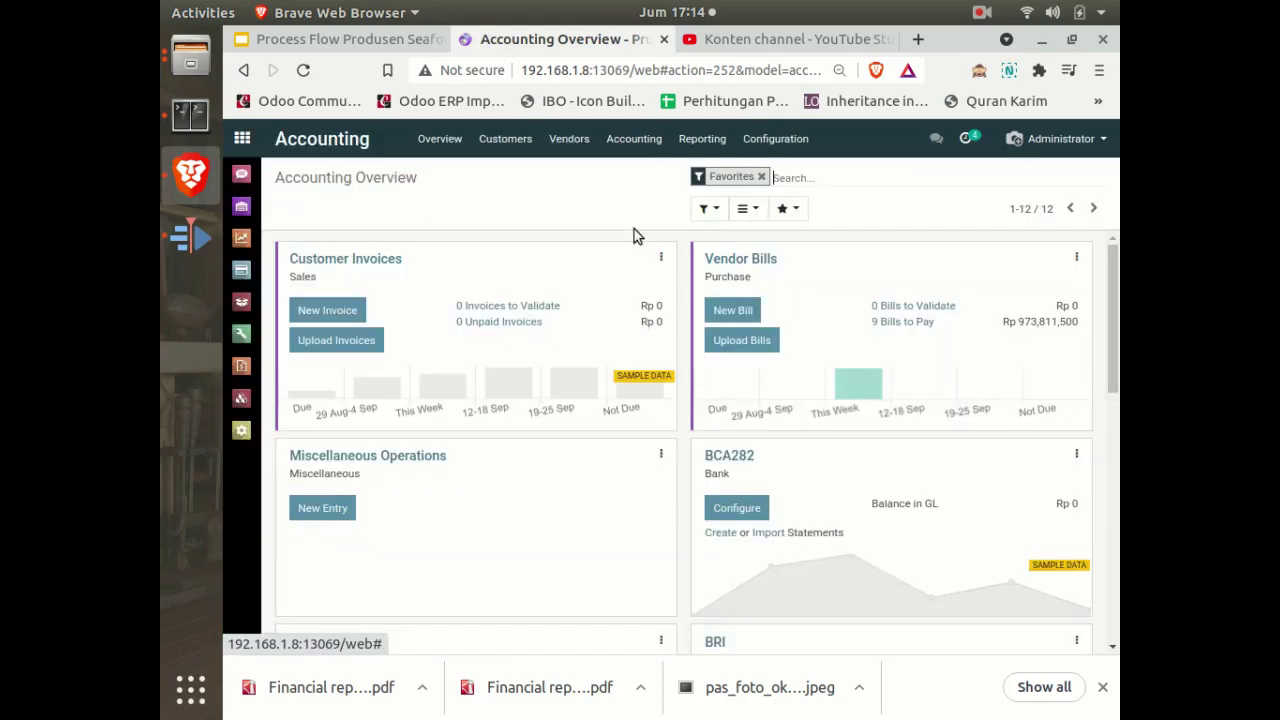
left_click(624, 143)
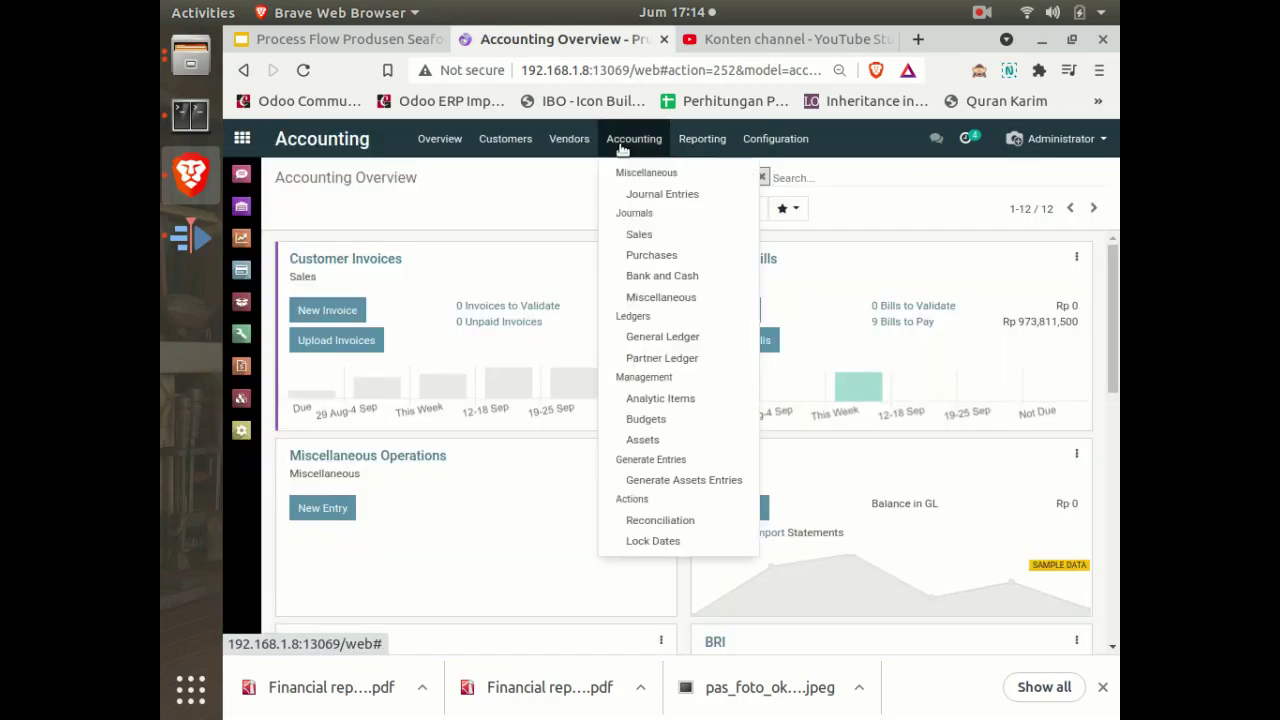
left_click(650, 194)
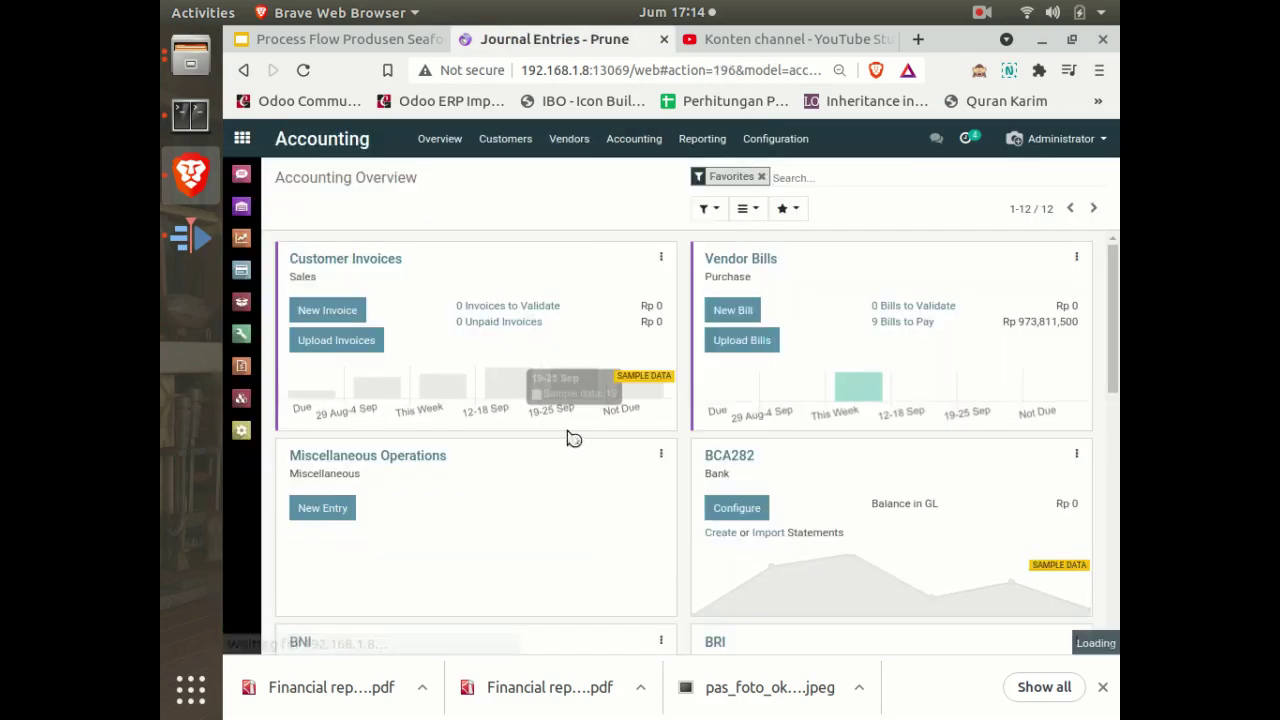
left_click(268, 301)
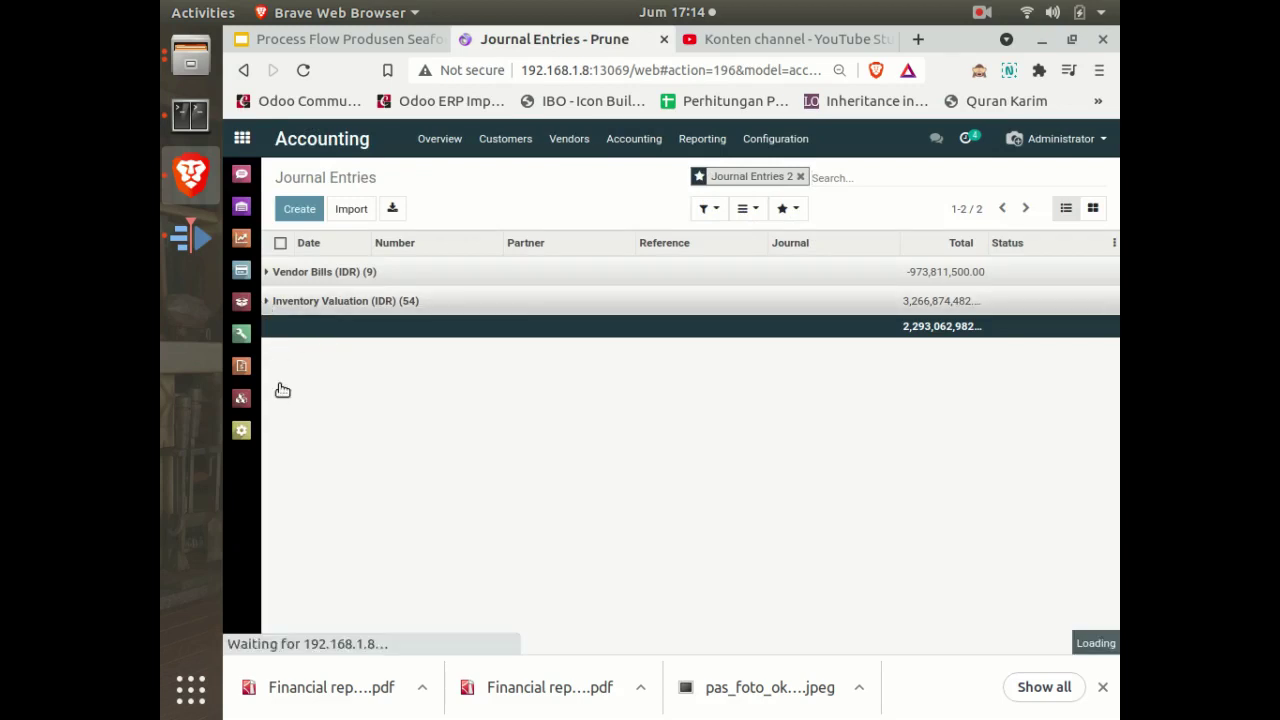
left_click(283, 390)
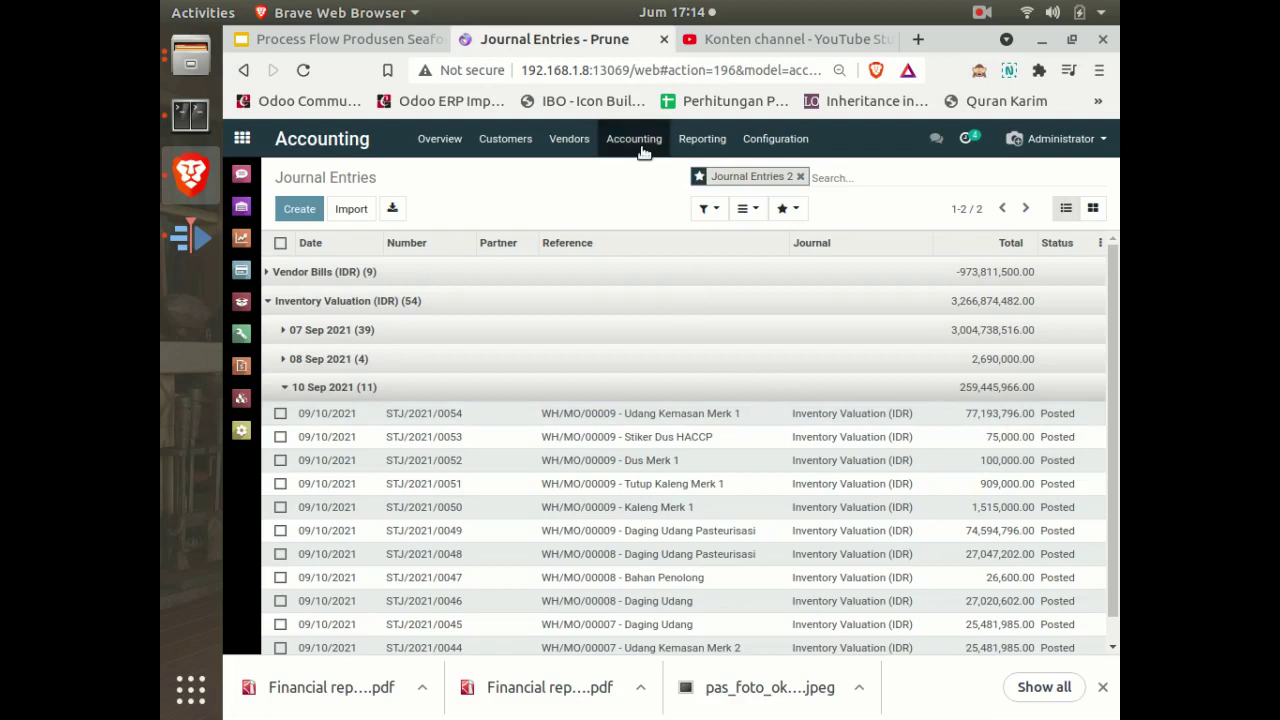
Print the Neraca balance sheet report with start and end date 09/10/2021, saving it as Financial report (13).pdf in Downloads
left_click(688, 145)
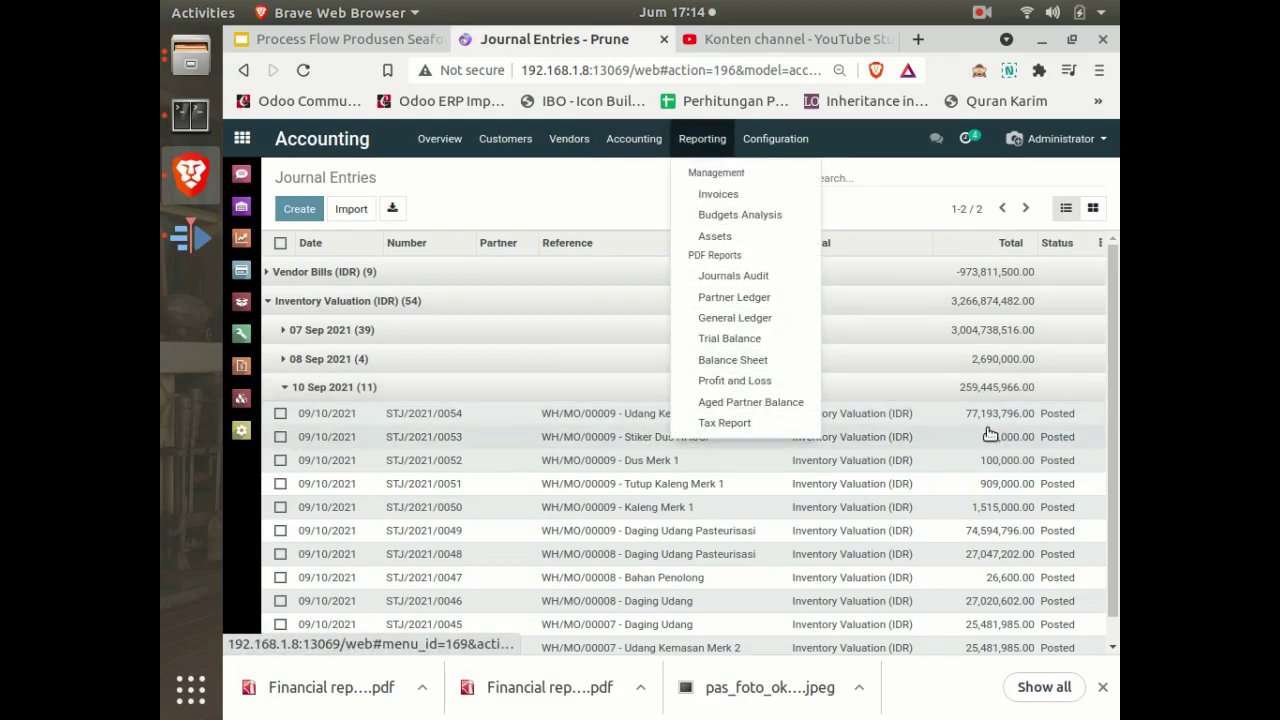
left_click(733, 360)
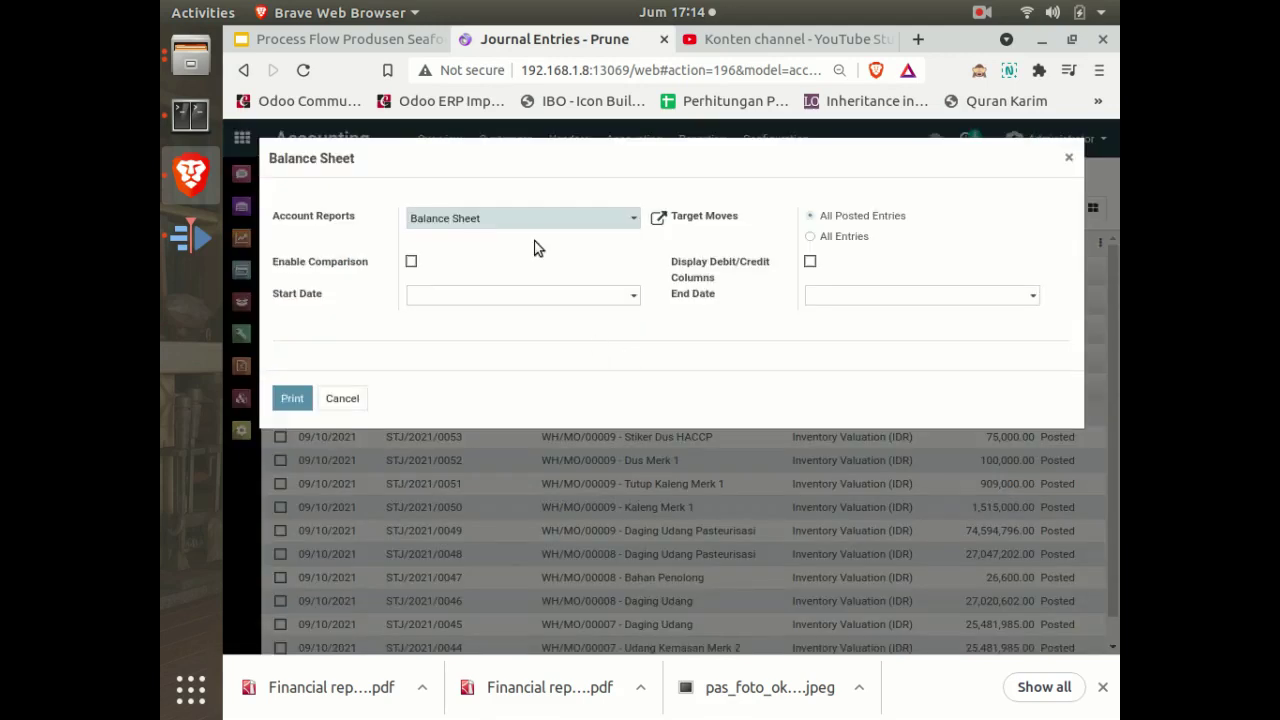
left_click(543, 225)
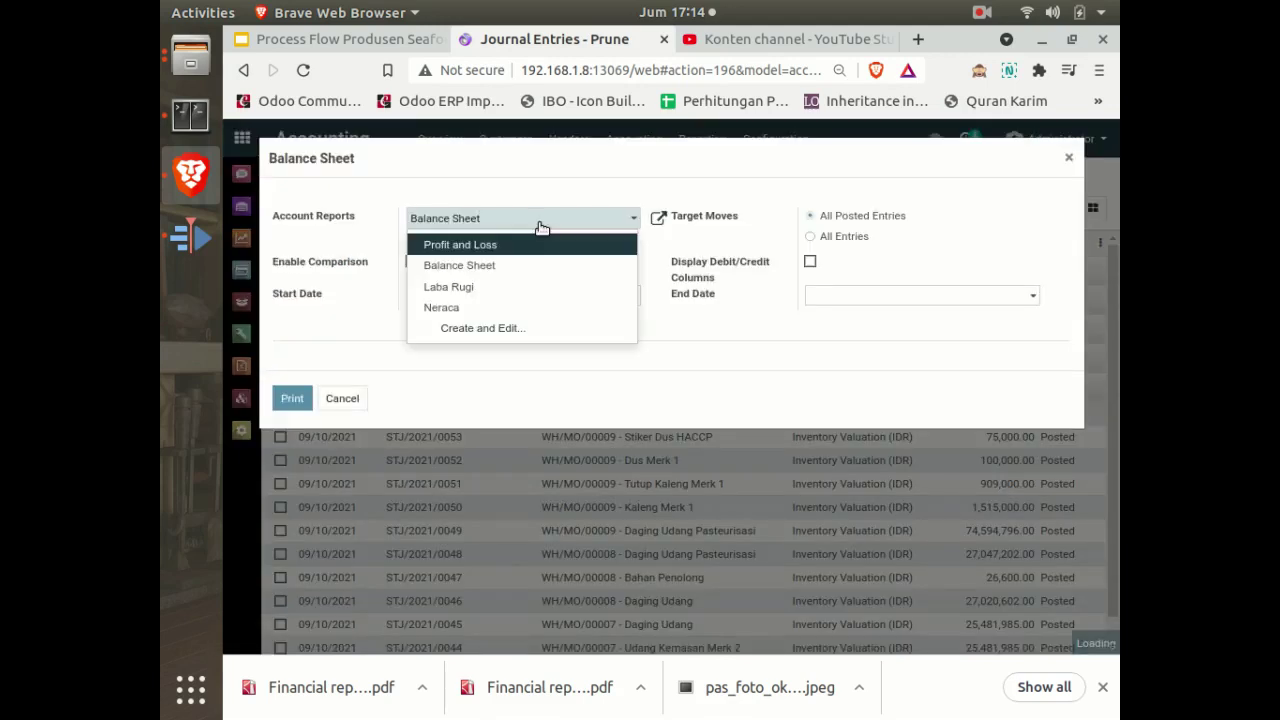
left_click(490, 307)
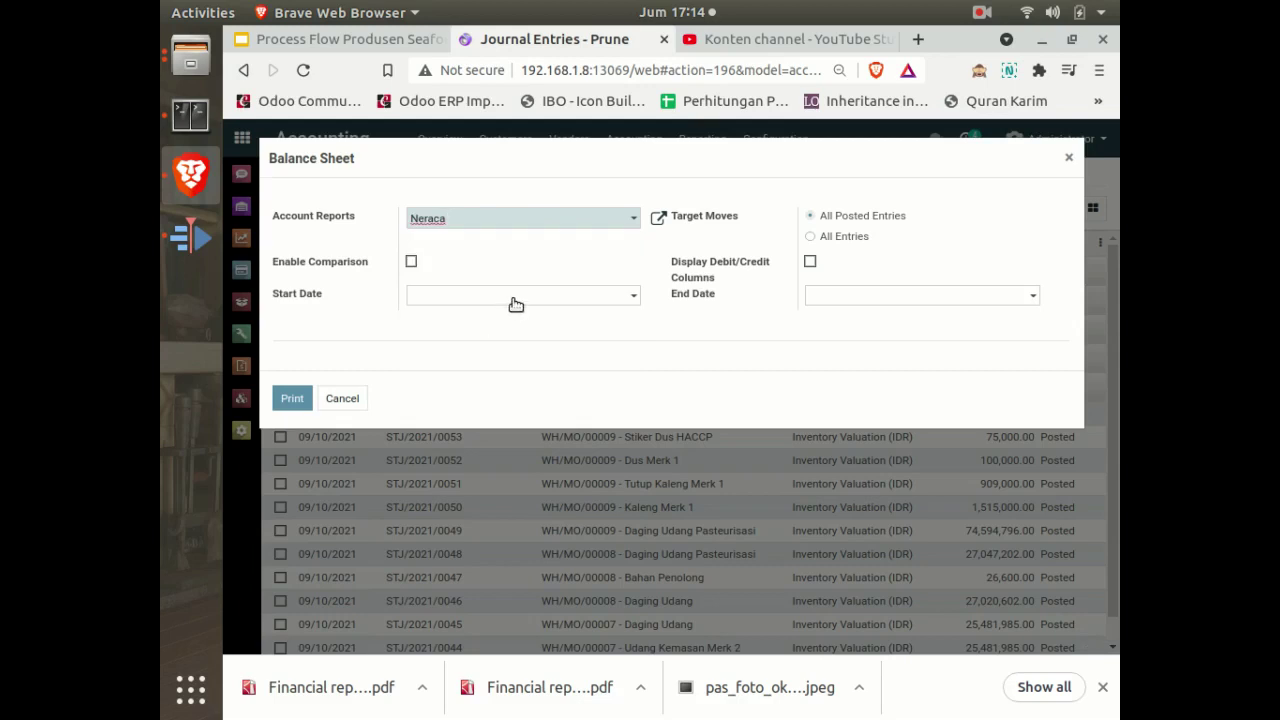
left_click(516, 304)
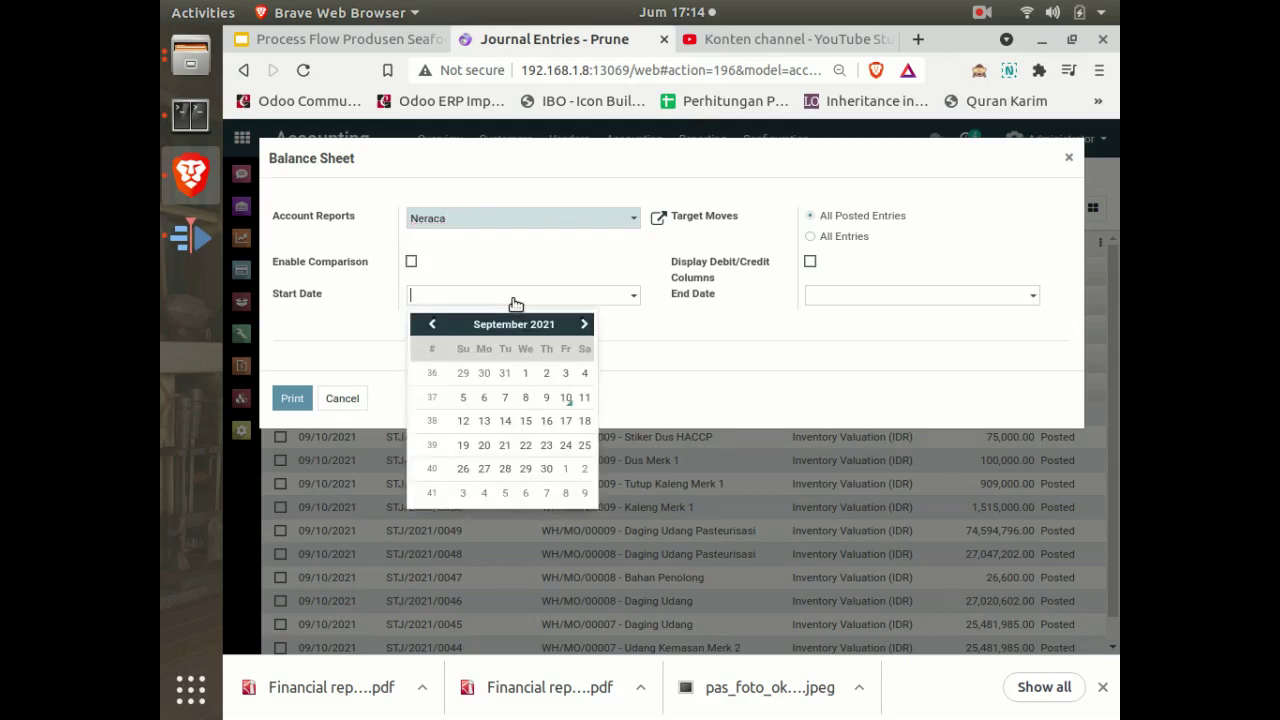
left_click(569, 400)
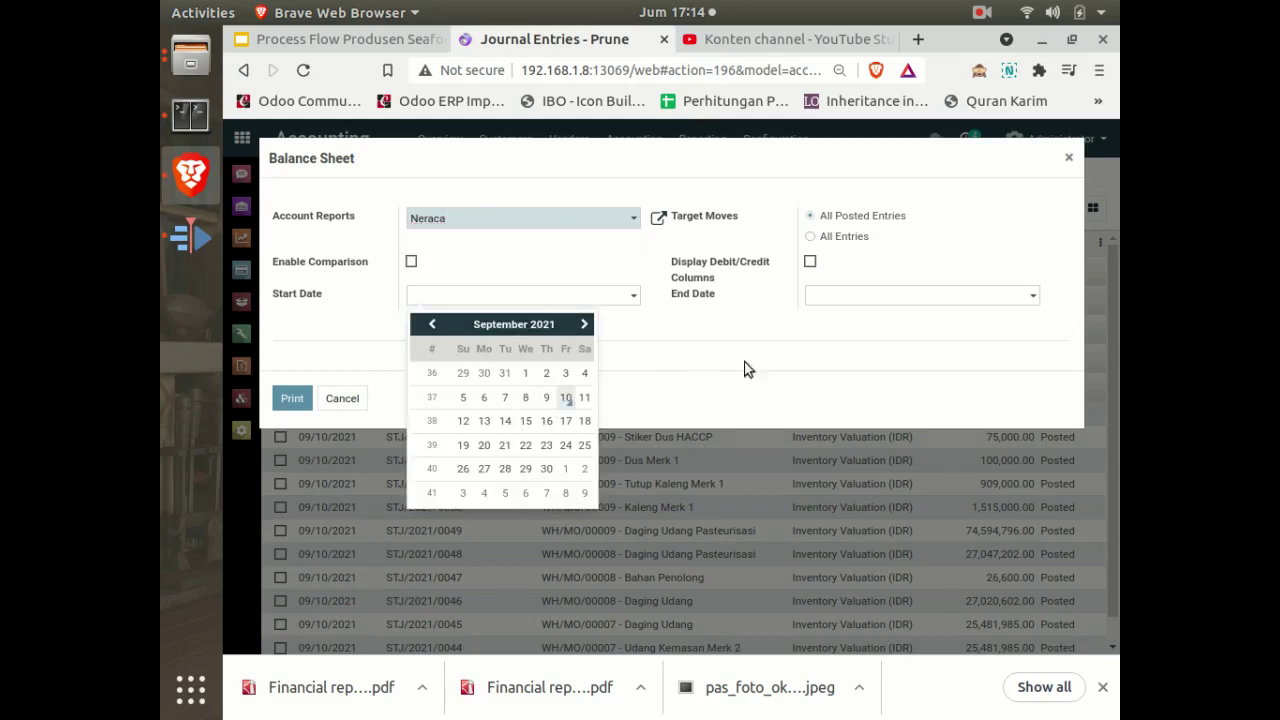
left_click(872, 302)
left_click(966, 405)
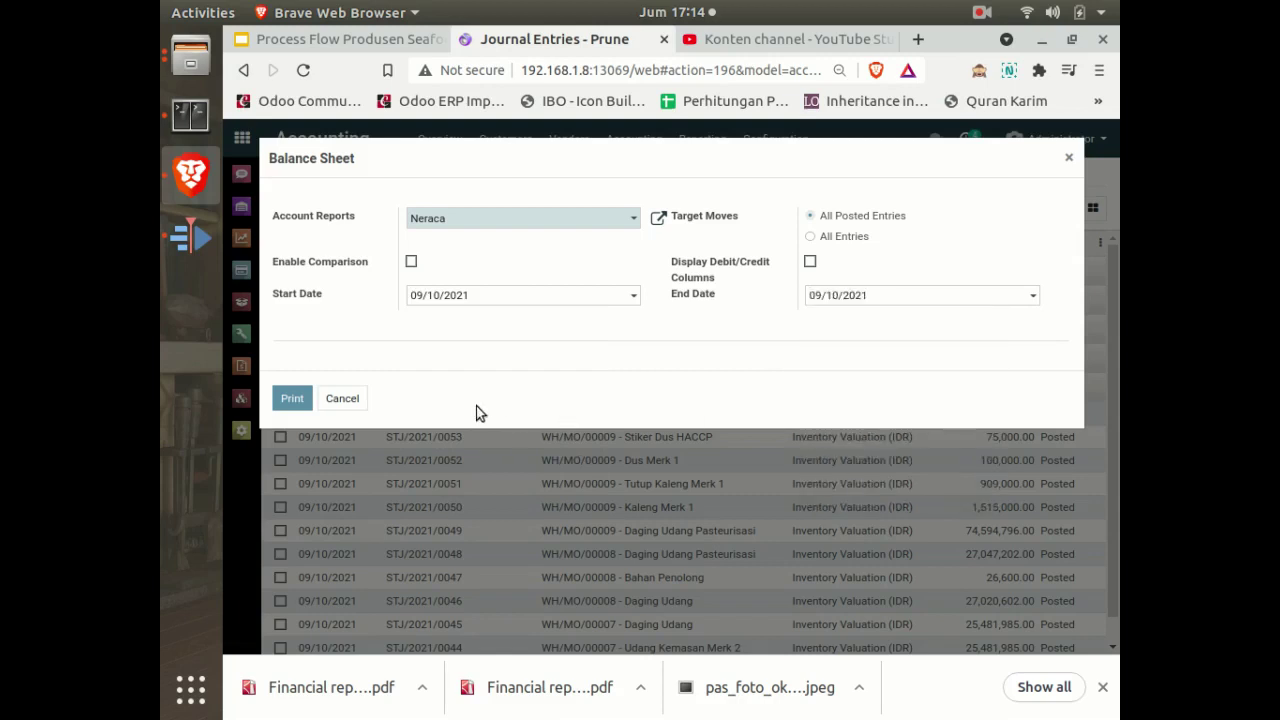
left_click(292, 398)
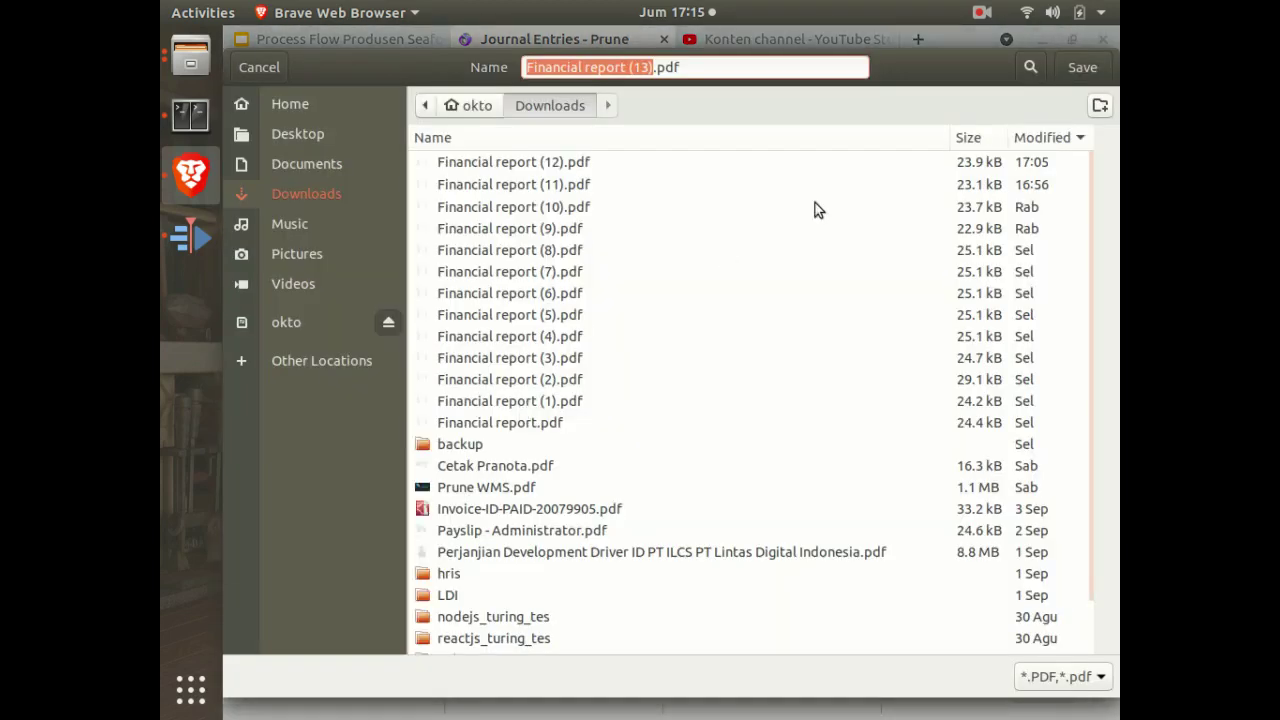
left_click(1081, 67)
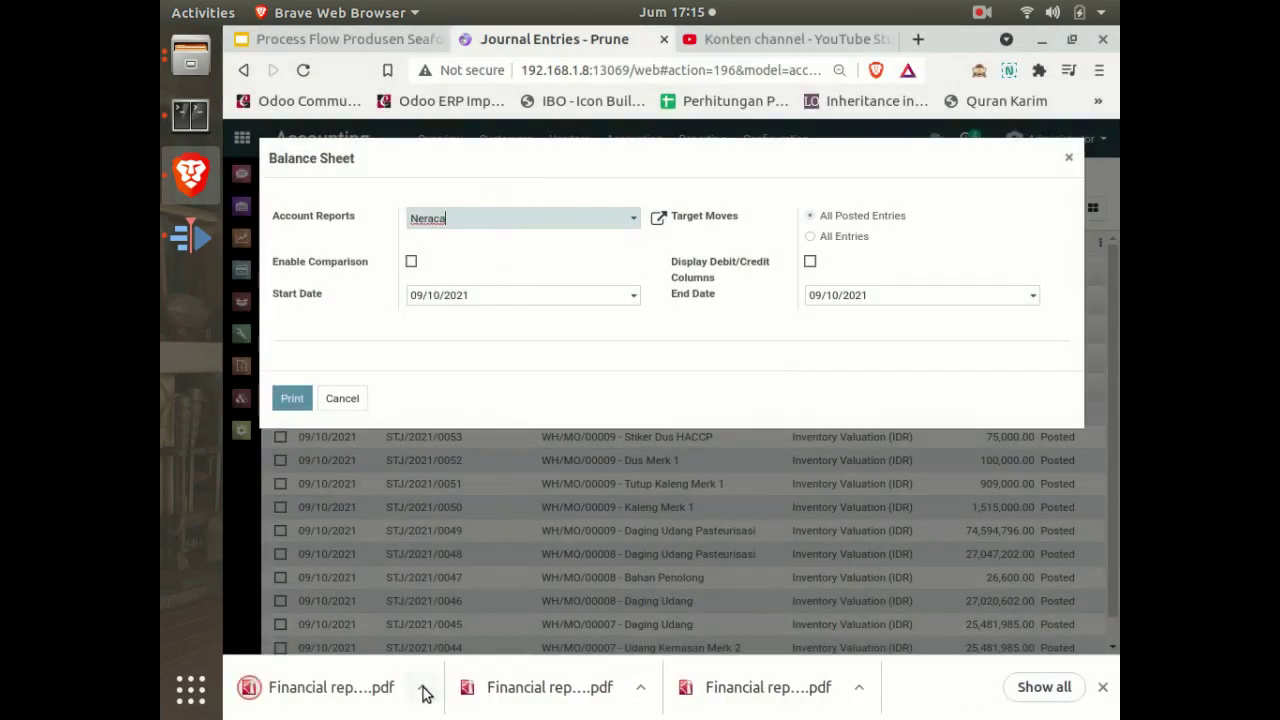
Open the saved Neraca PDF and examine the inventory account balances under Aktiva Lancar, especially INVENTORY FINISHED GOOD
left_click(422, 687)
left_click(458, 542)
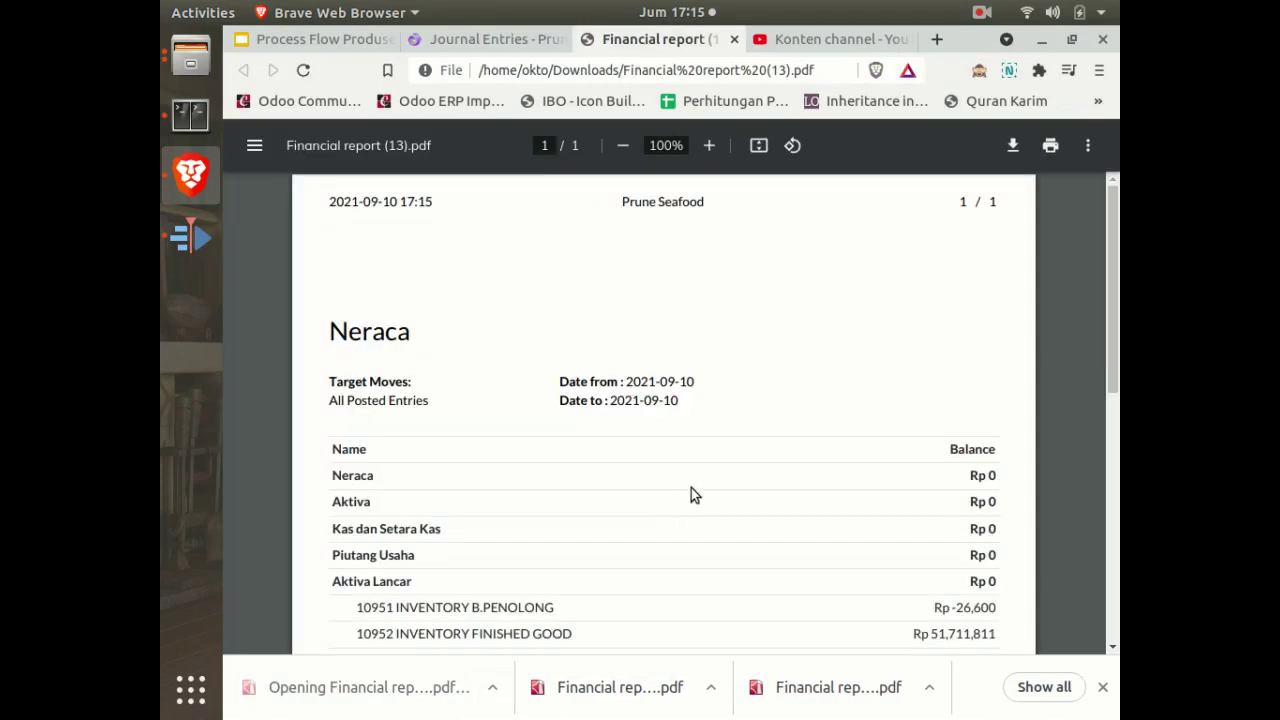
scroll(1113, 273, "down", 5)
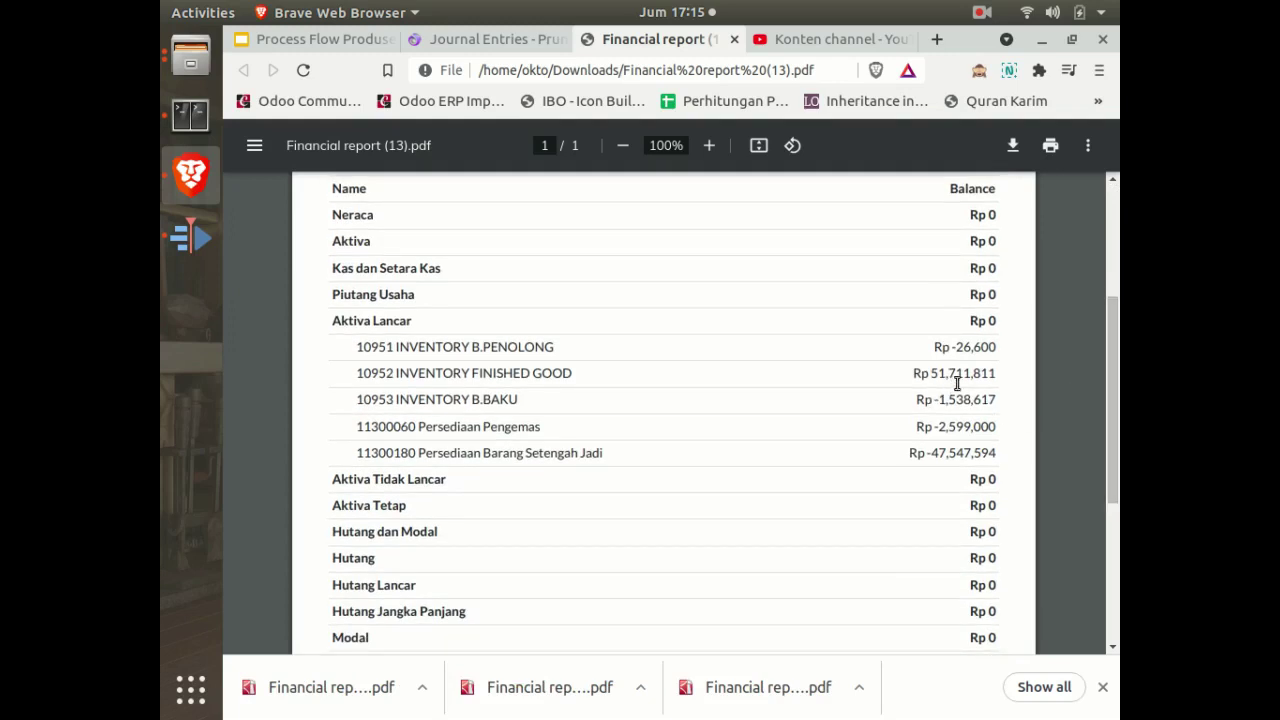
scroll(1109, 341, "up", 2)
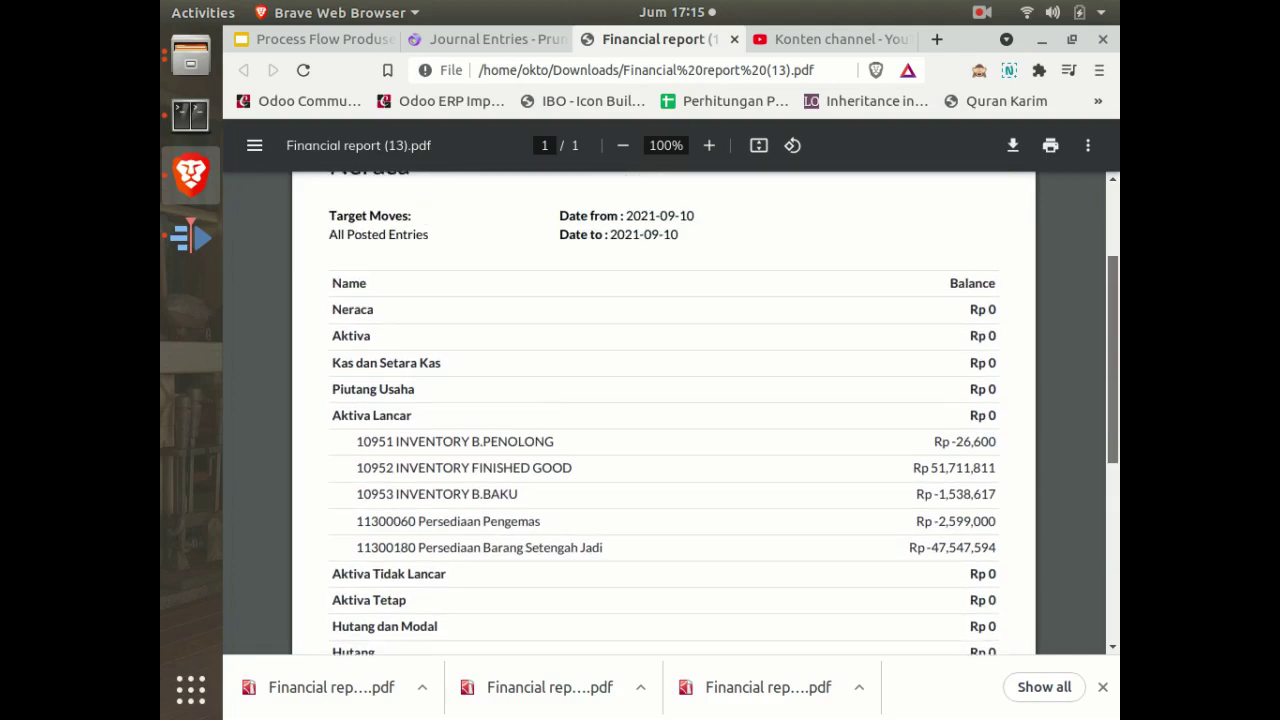
scroll(1112, 350, "up", 1)
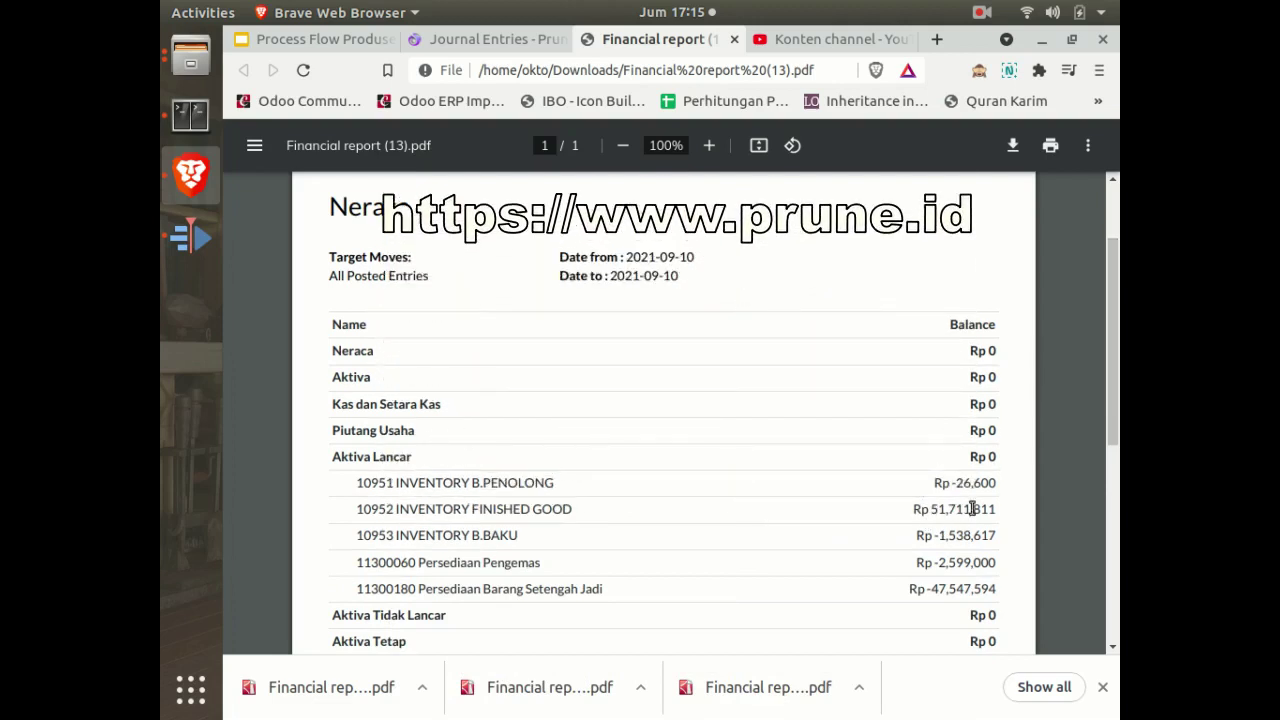
left_click_drag(928, 509, 1012, 504)
left_click(816, 297)
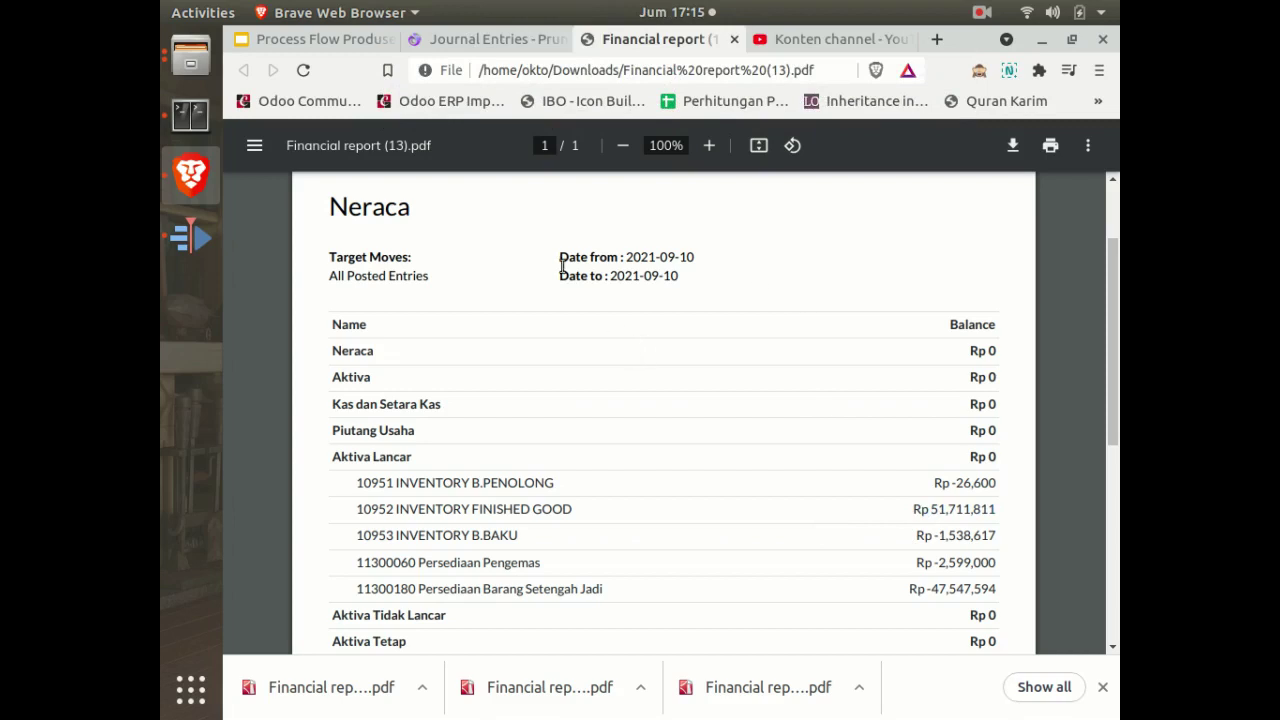
Return to Odoo, close the balance sheet dialog and open the Inventory Valuation report in Inventory
left_click(466, 41)
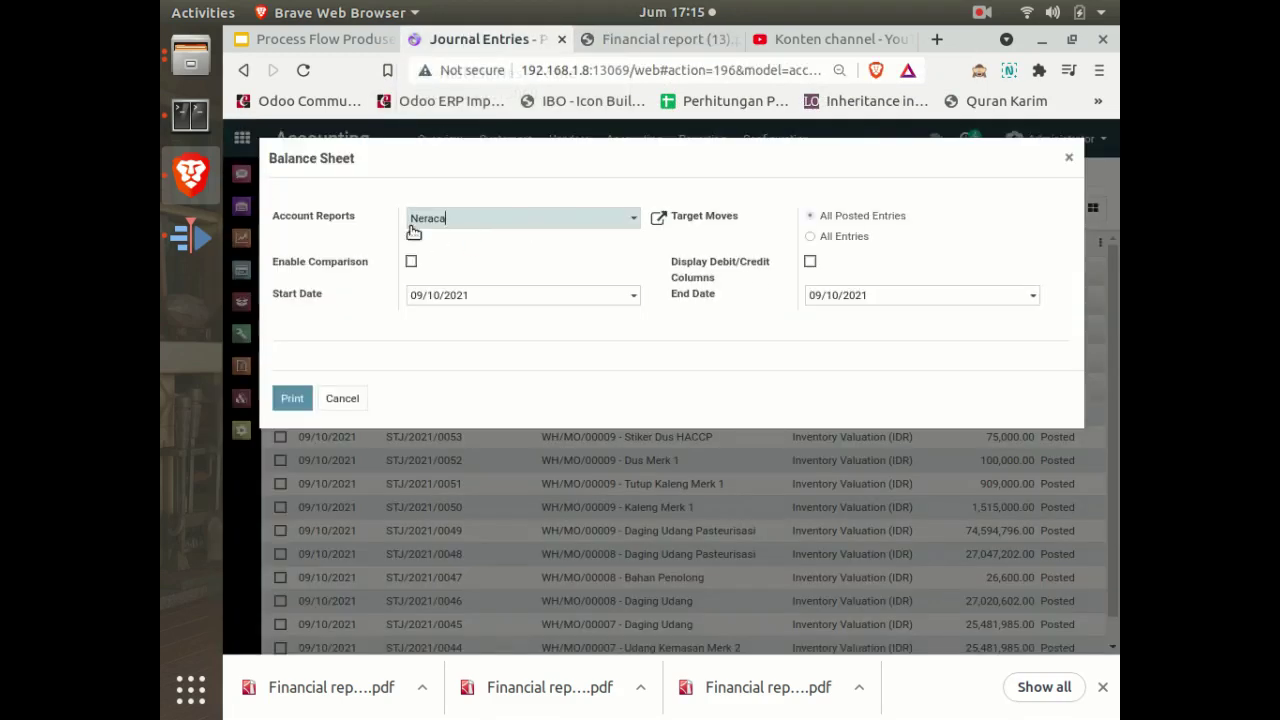
left_click(347, 398)
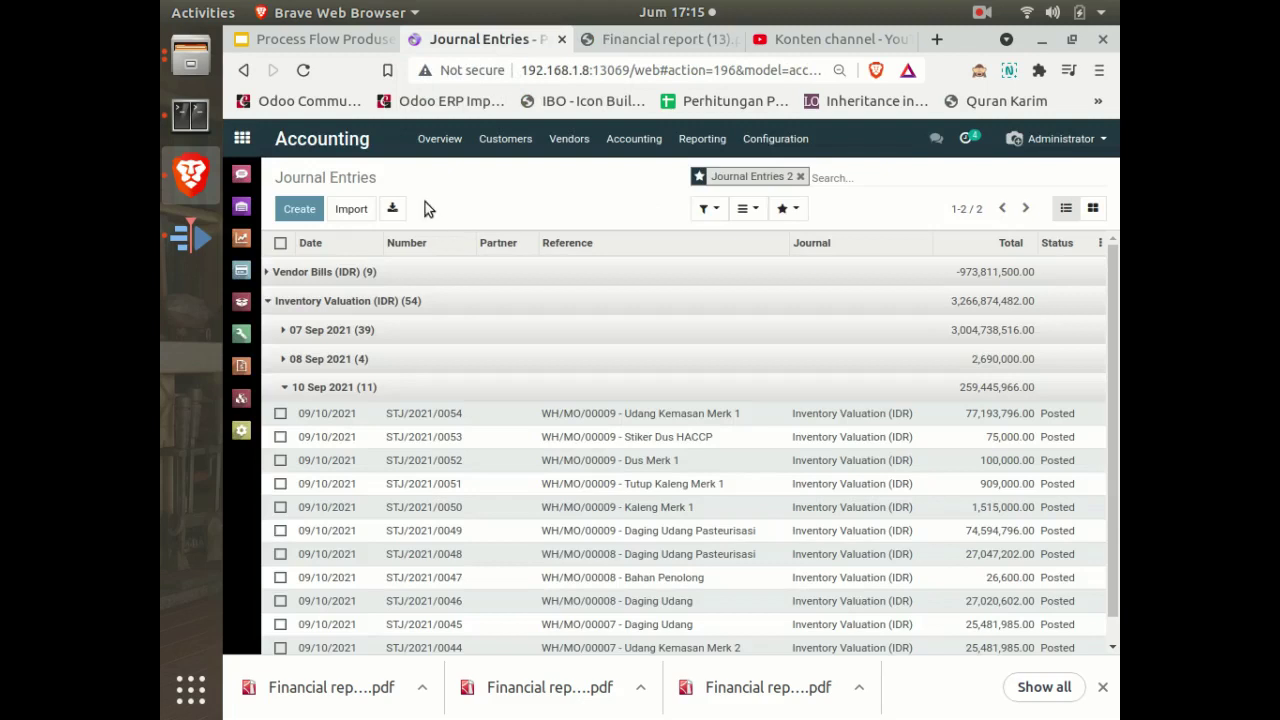
left_click(242, 138)
left_click(818, 304)
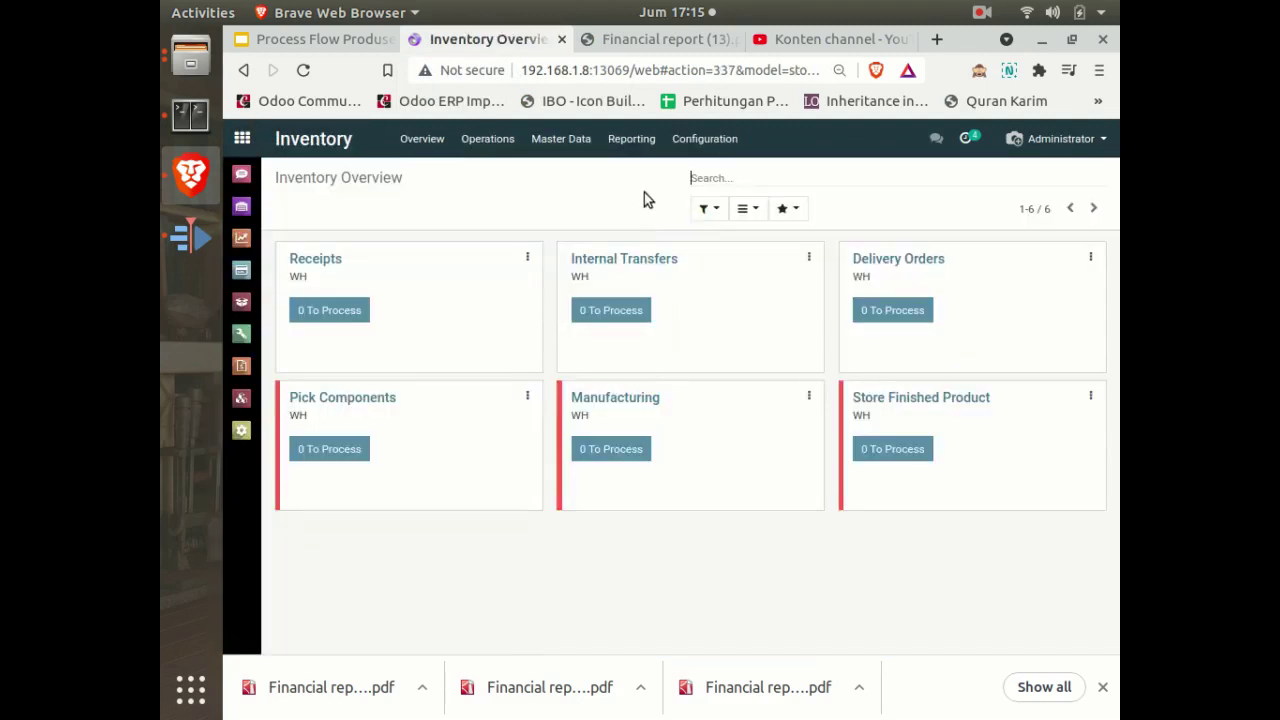
left_click(631, 138)
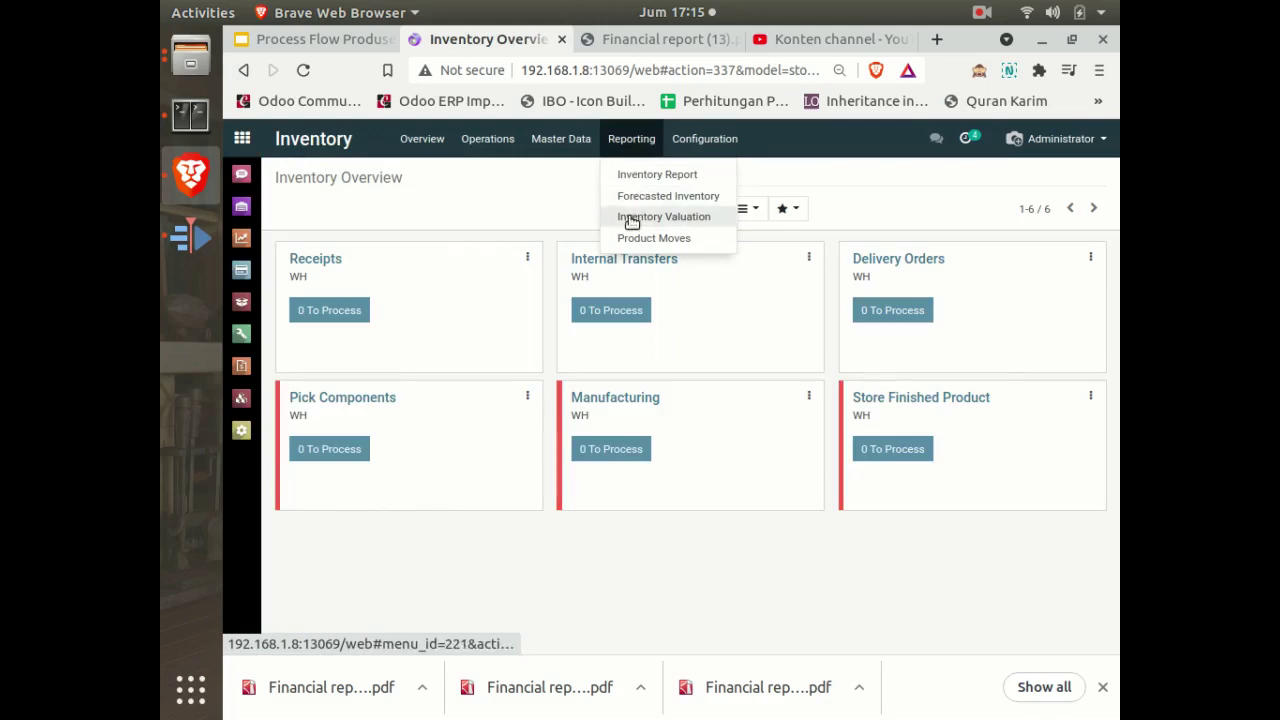
left_click(632, 220)
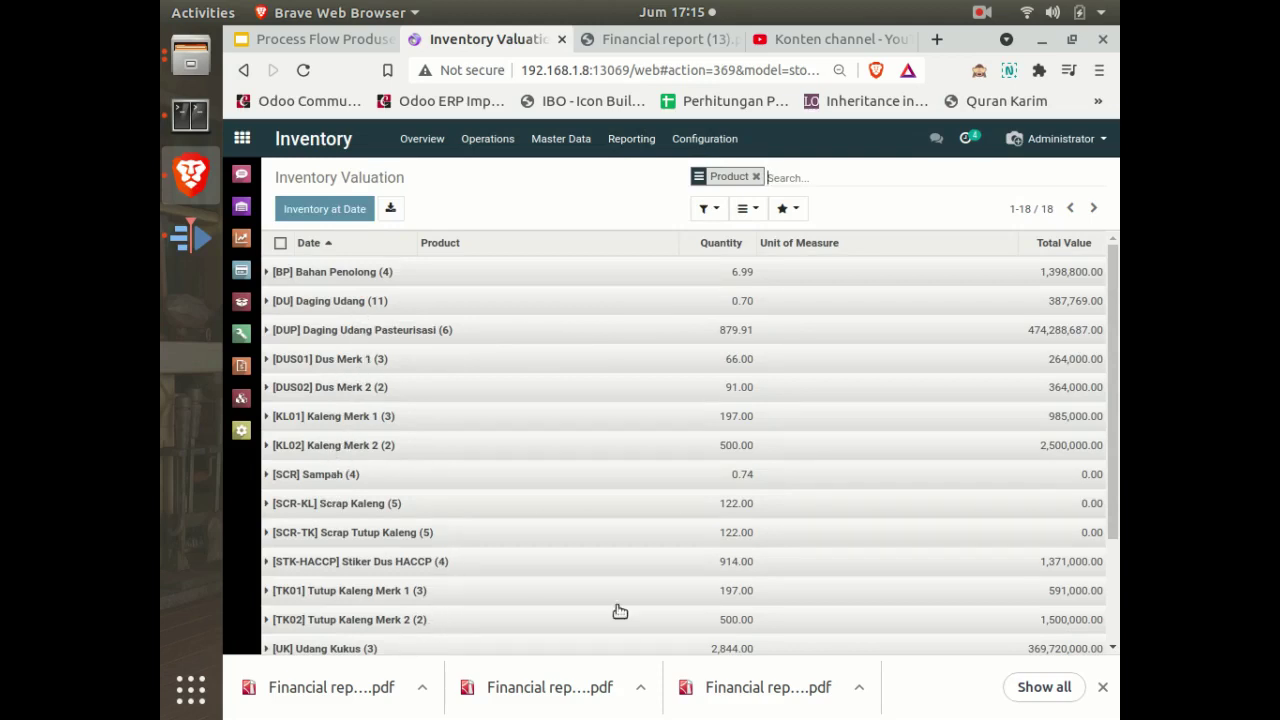
Expand [UK01] Udang Kemasan Merk 1 in the Inventory Valuation report and examine its individual valuation lines
left_click_drag(1114, 418, 1114, 563)
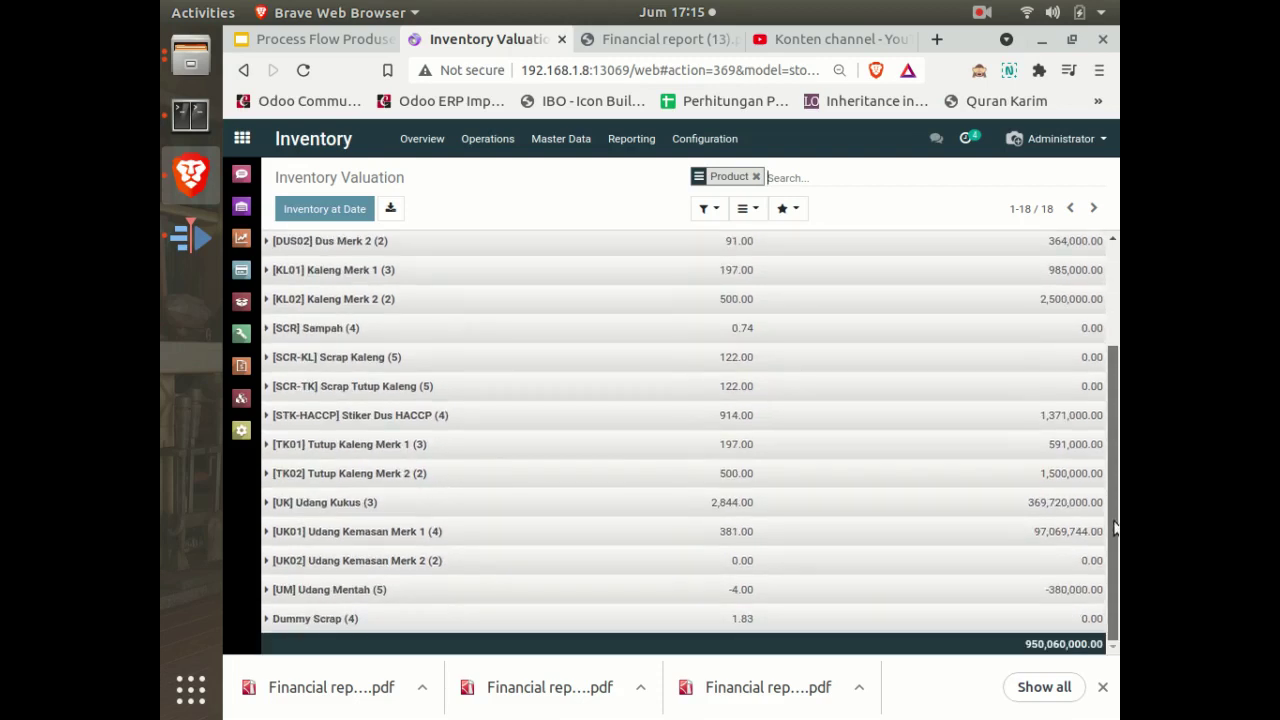
left_click(269, 533)
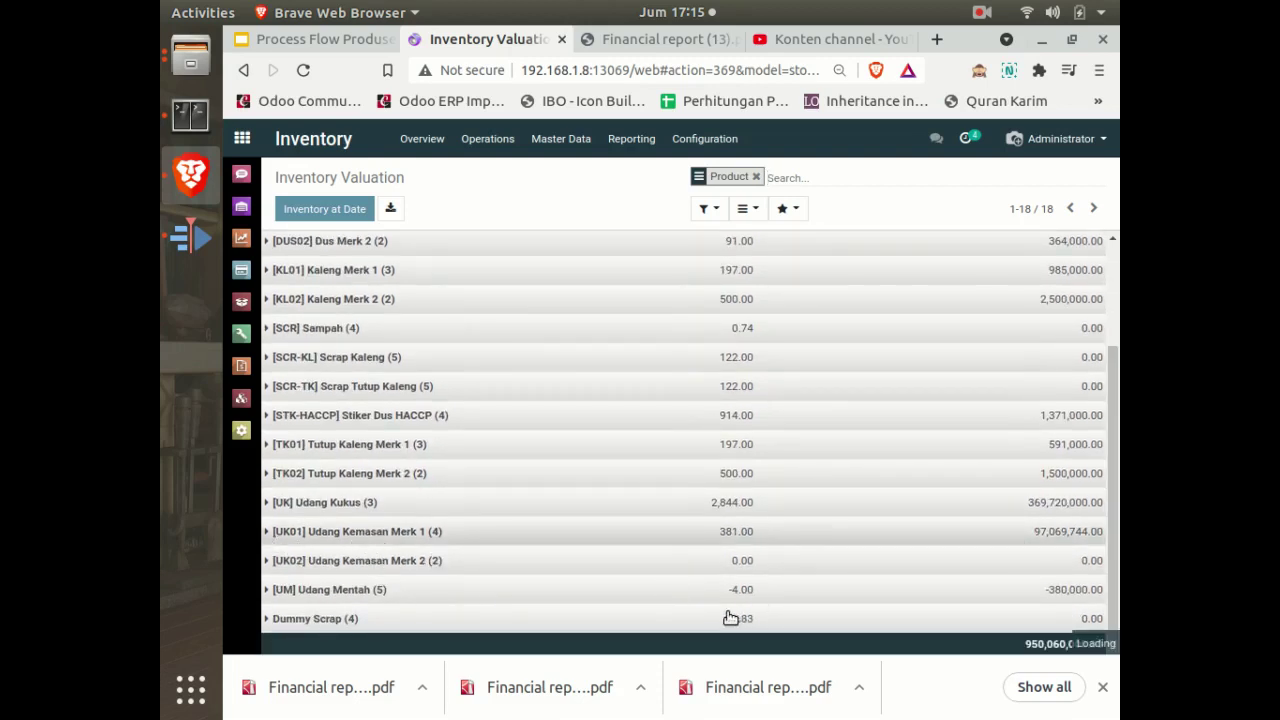
scroll(1112, 541, "down", 1)
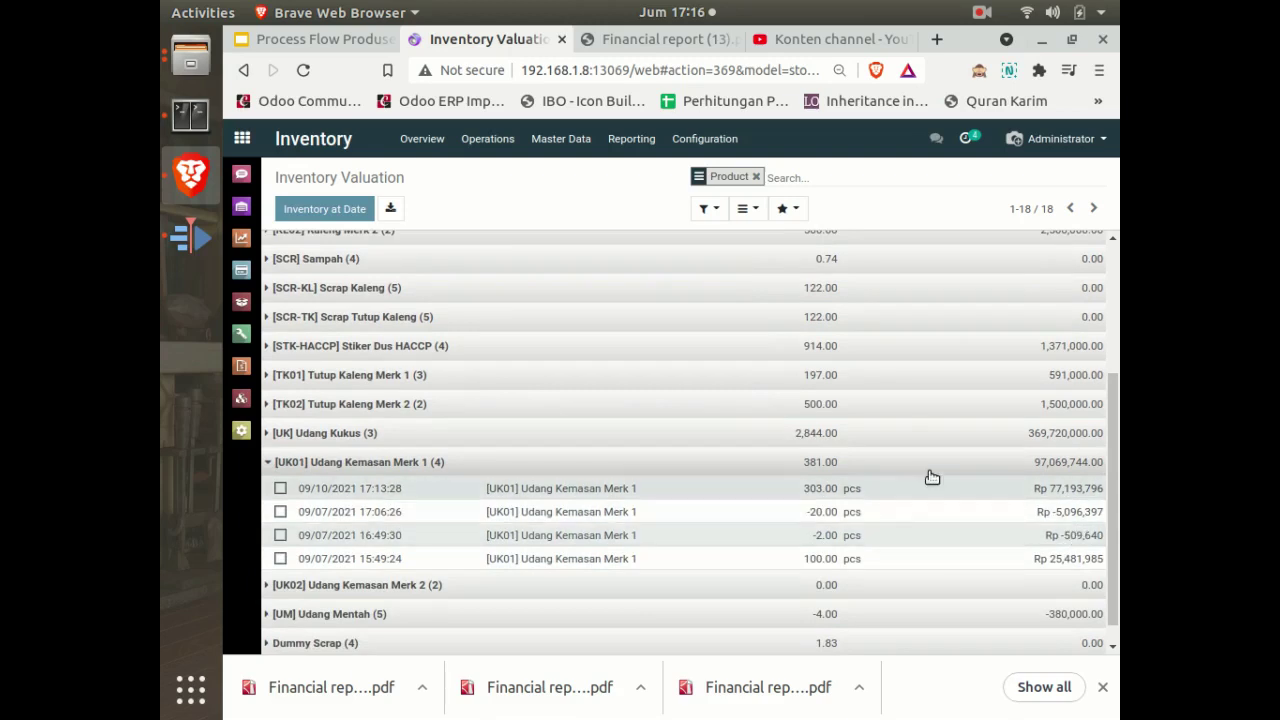
Close the Financial report (13).pdf tab and open the Balance Sheet report dialog in Accounting
left_click(686, 41)
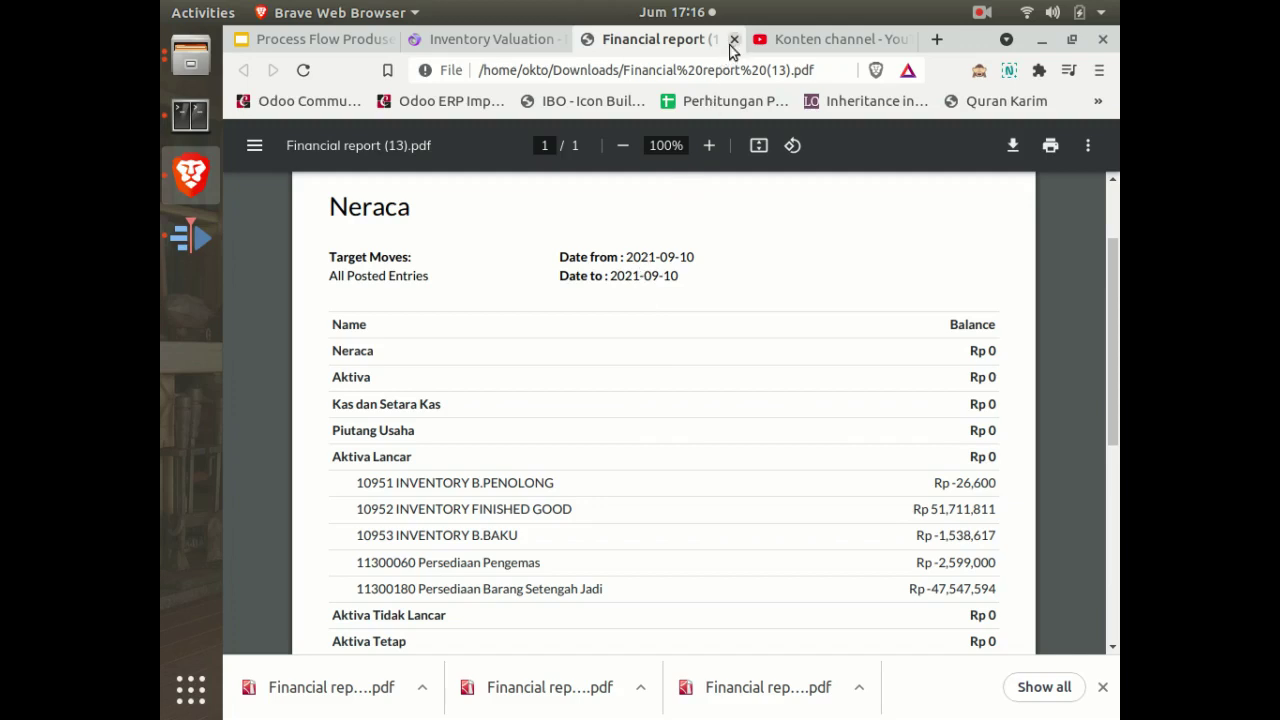
left_click(733, 40)
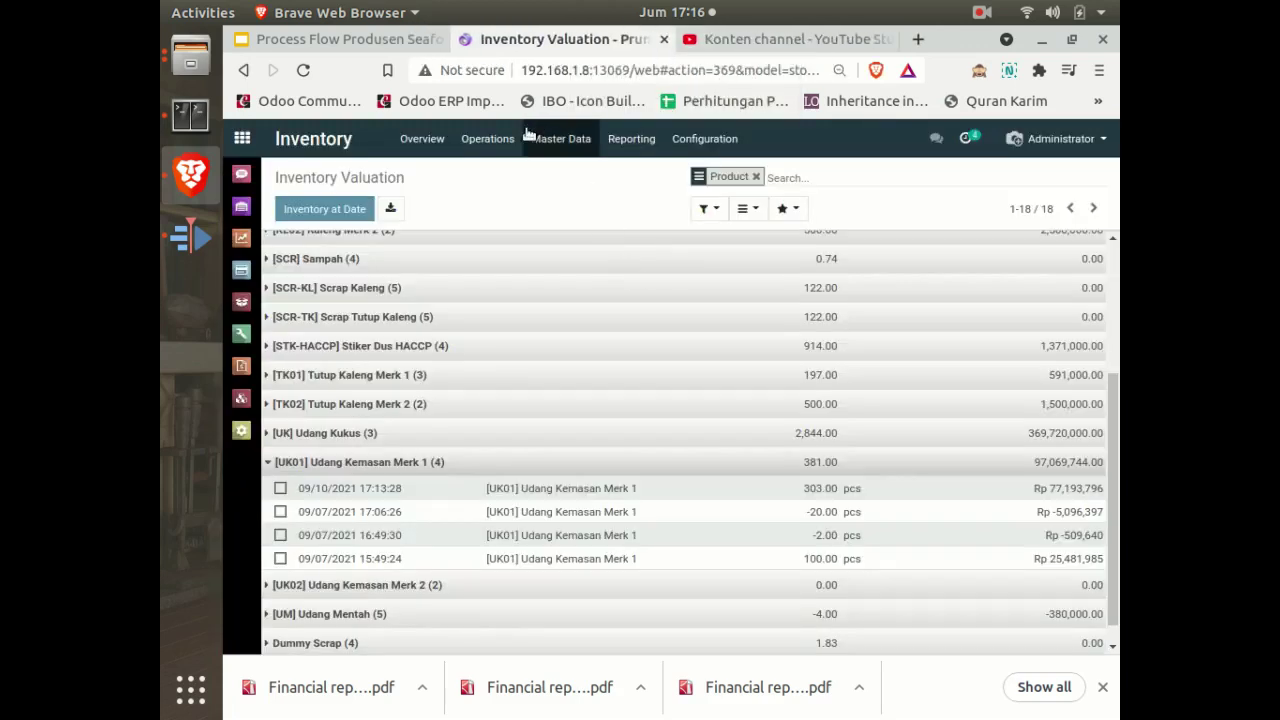
left_click(242, 138)
left_click(410, 410)
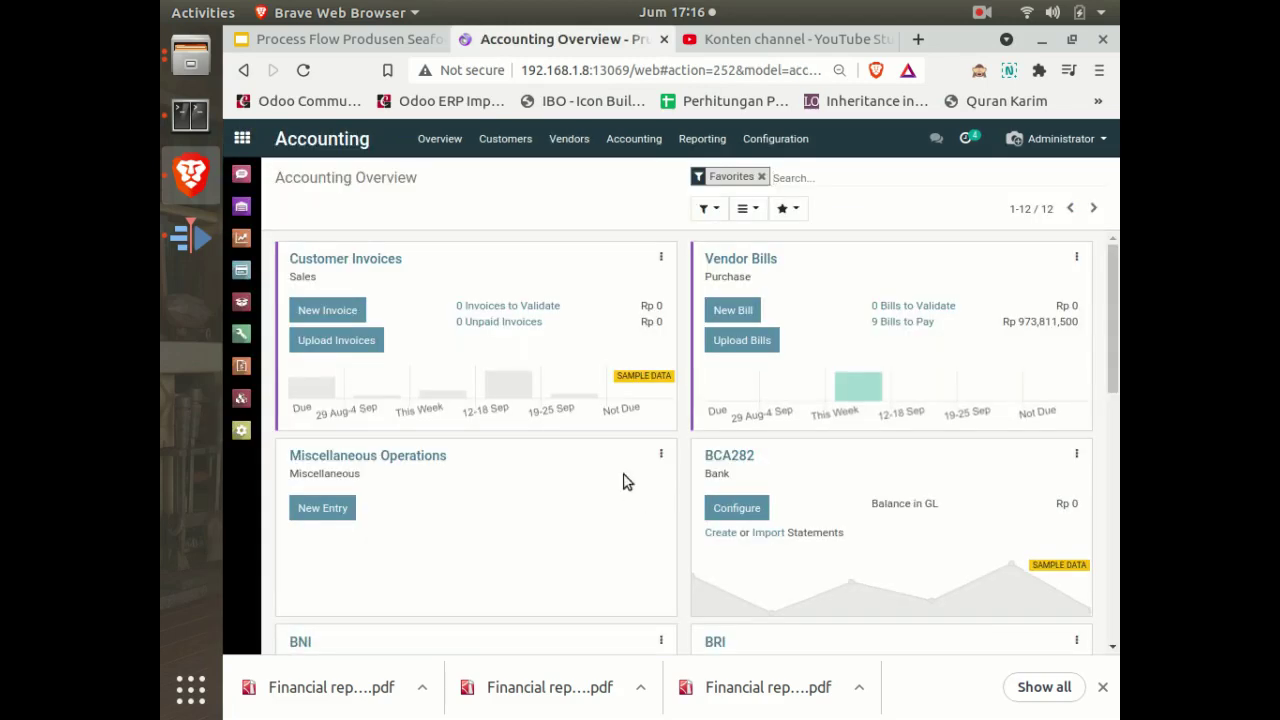
left_click(700, 139)
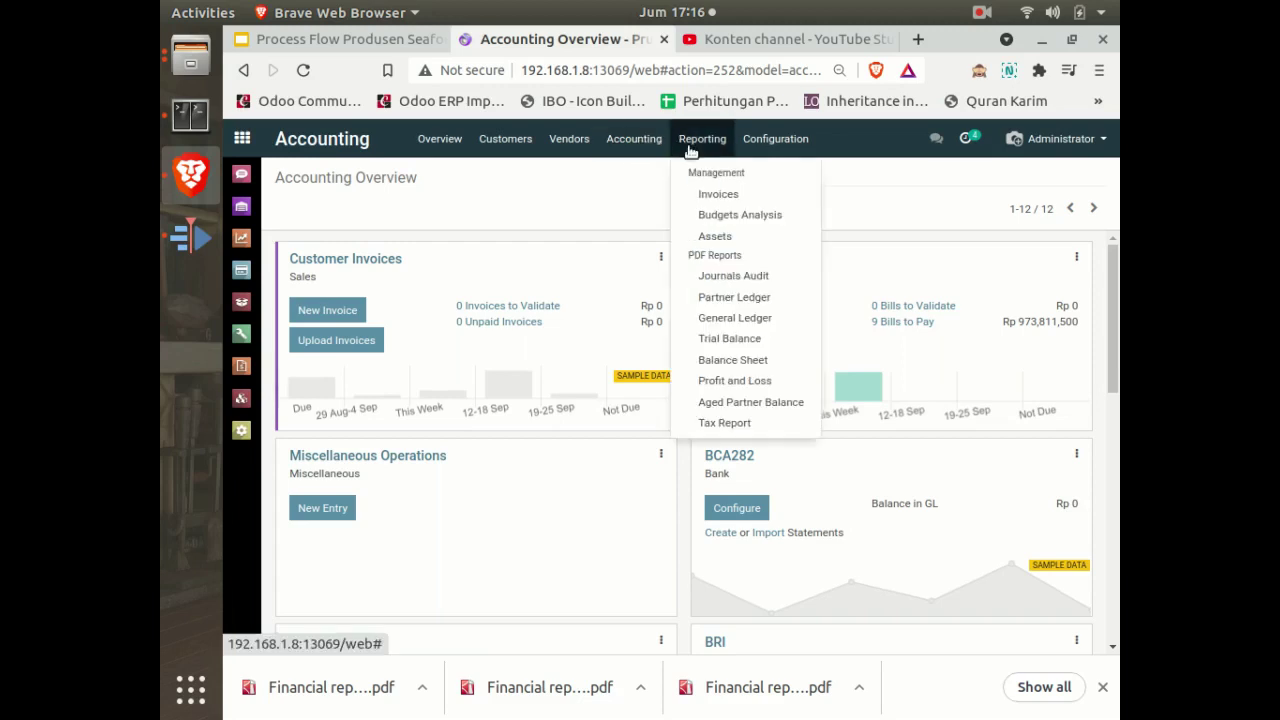
left_click(740, 361)
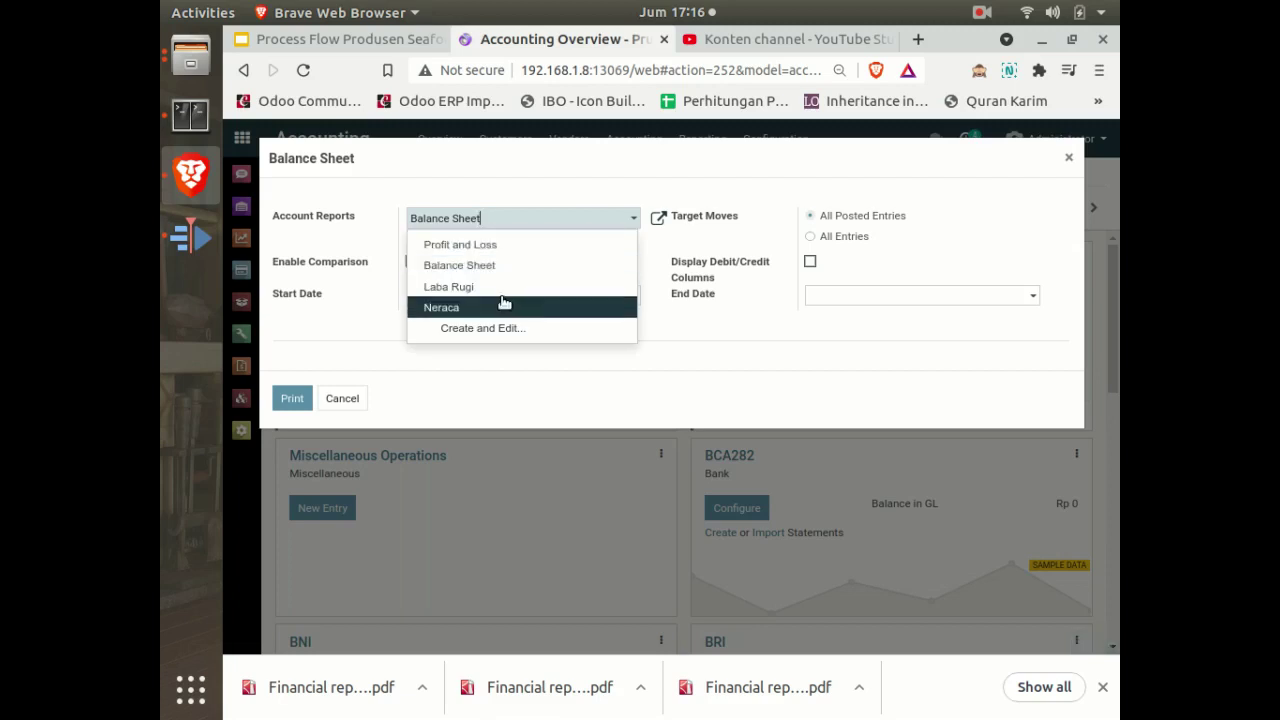
Print the Neraca report with start date 09/07/2021 and end date 09/10/2021, saving it as Financial report (14).pdf in Downloads
left_click(505, 303)
left_click(508, 300)
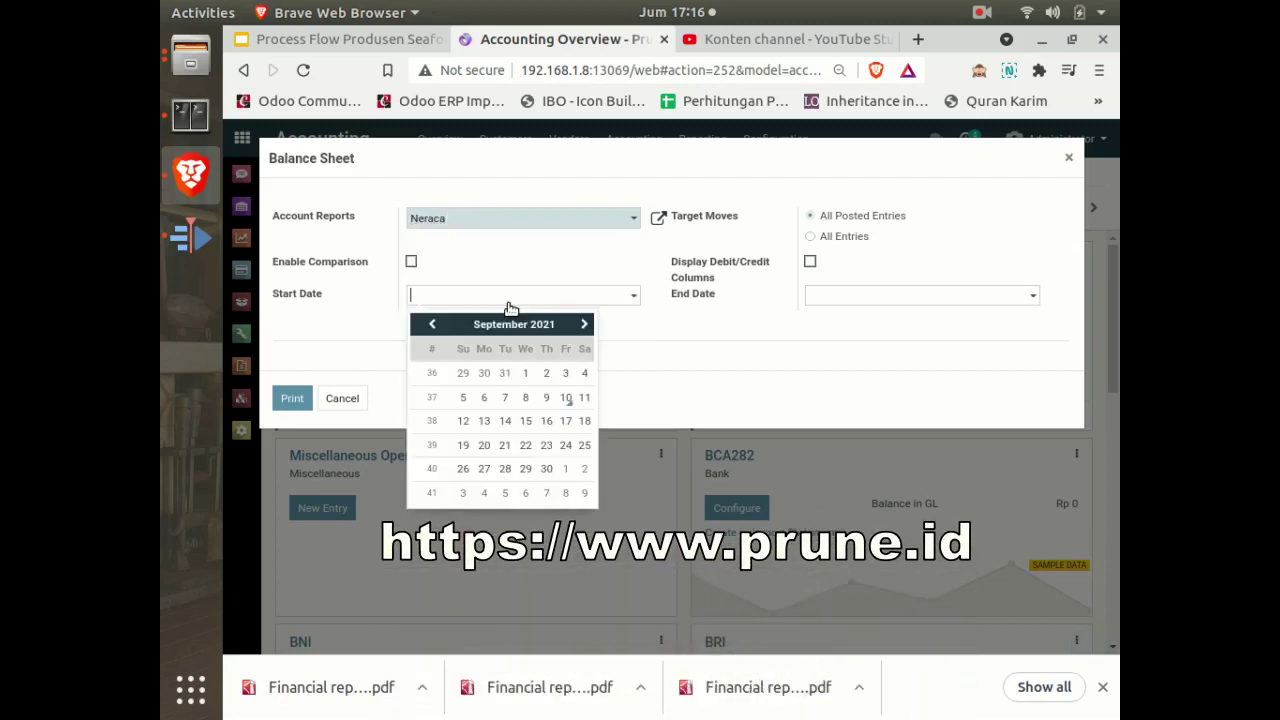
left_click(506, 400)
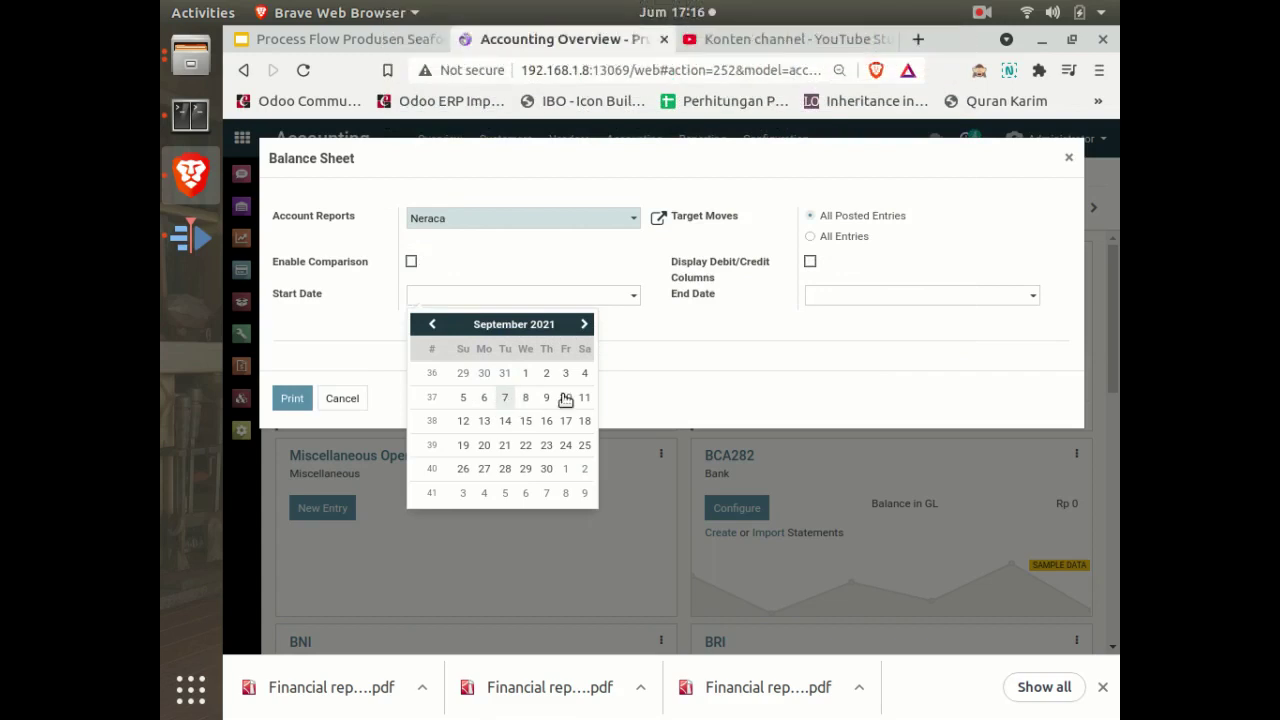
left_click(831, 305)
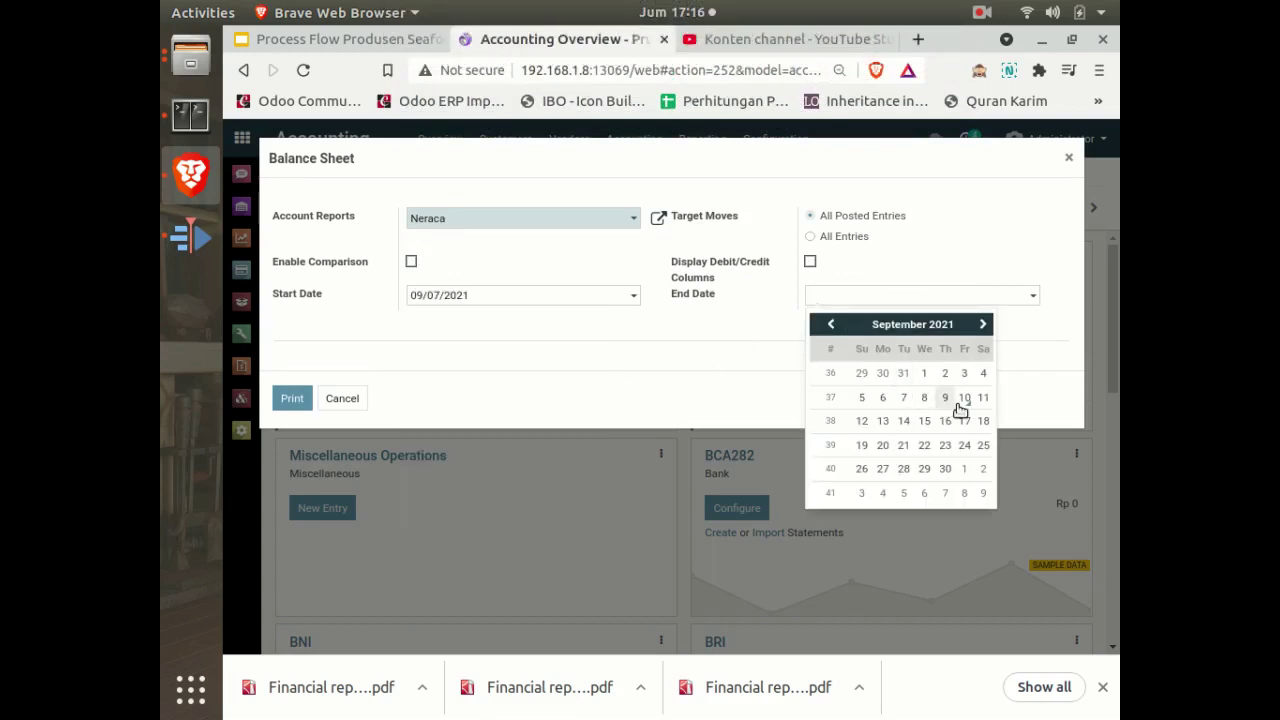
left_click(964, 397)
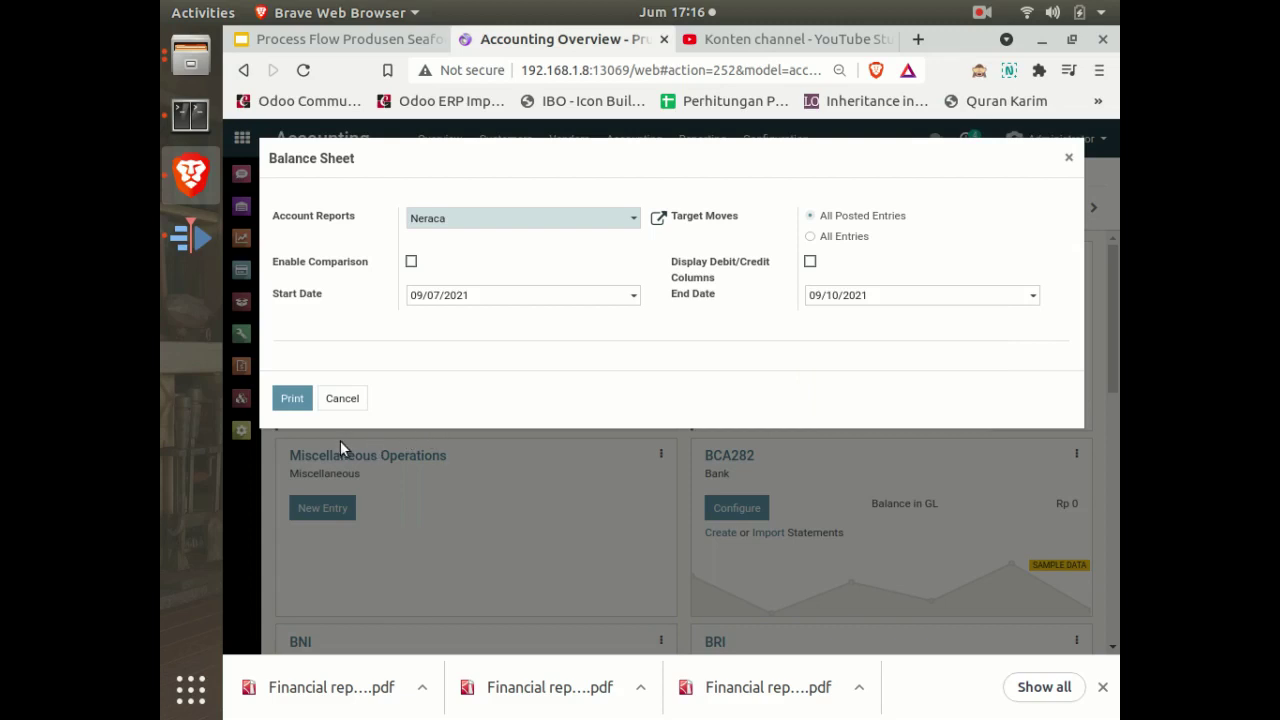
left_click(292, 400)
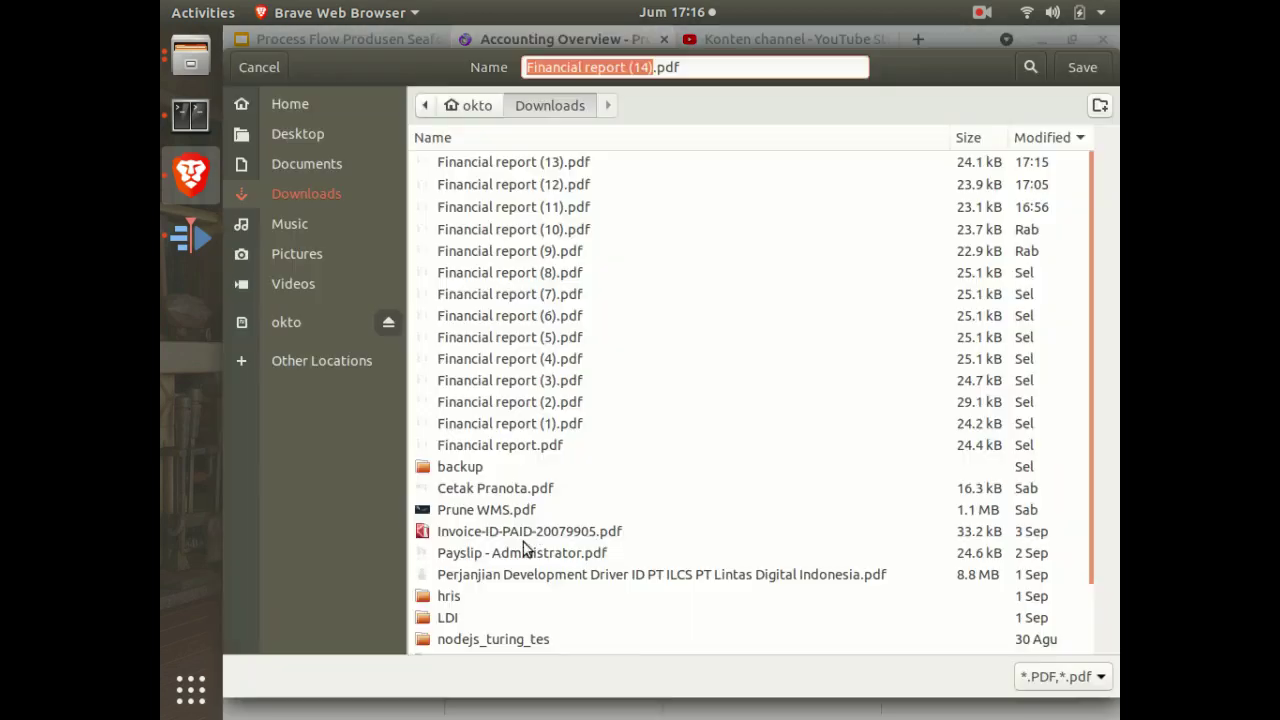
left_click(1082, 67)
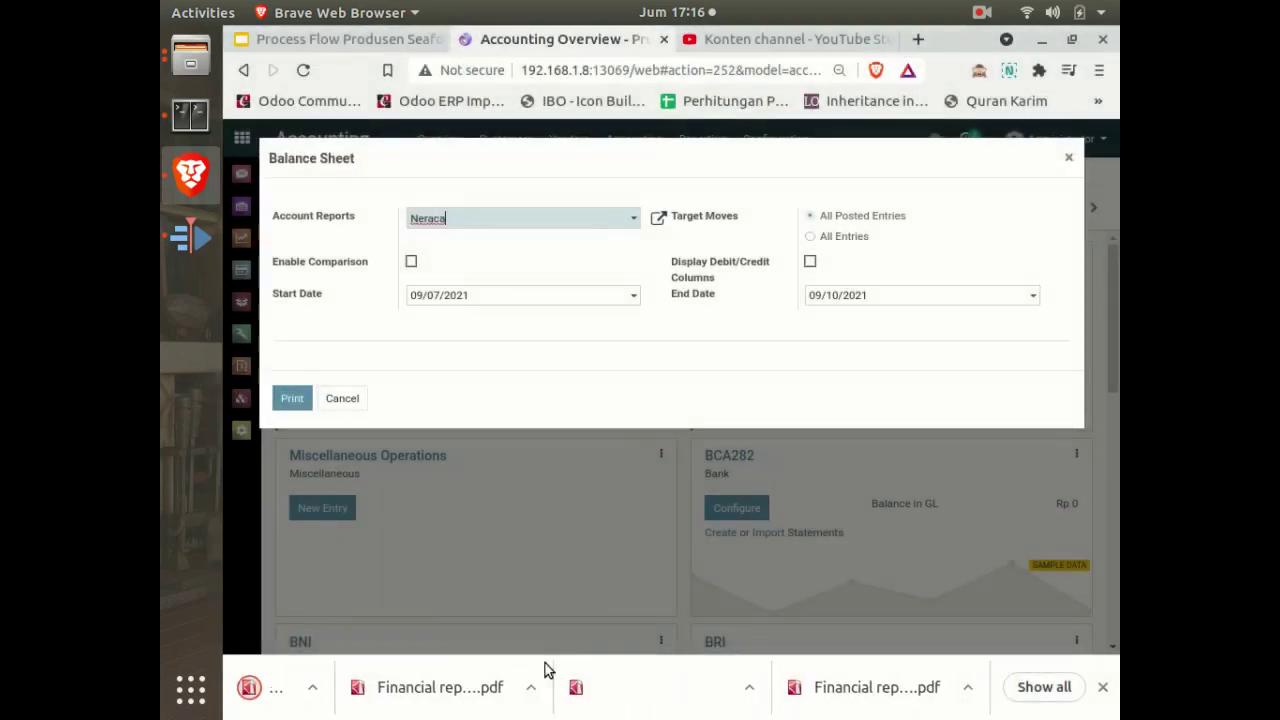
Open Financial report (14).pdf and examine the inventory accounts under Aktiva Lancar and the Hutang dan Modal balances
left_click(421, 688)
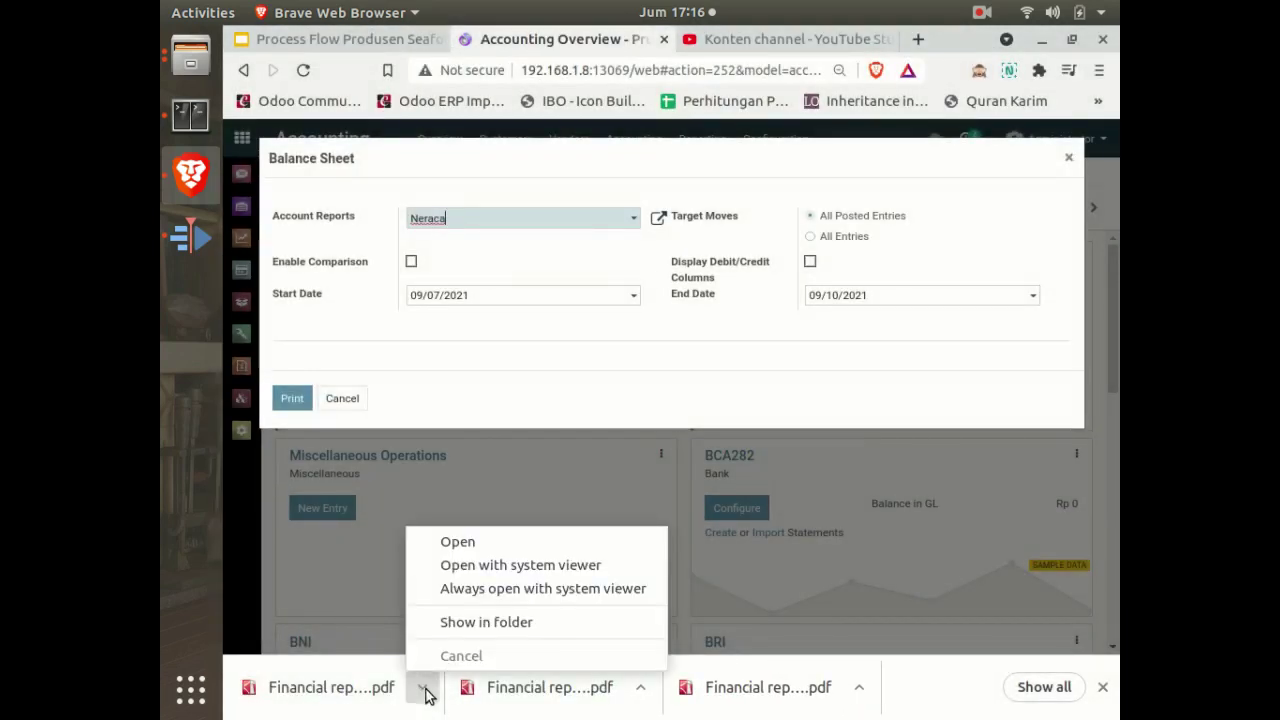
left_click(470, 539)
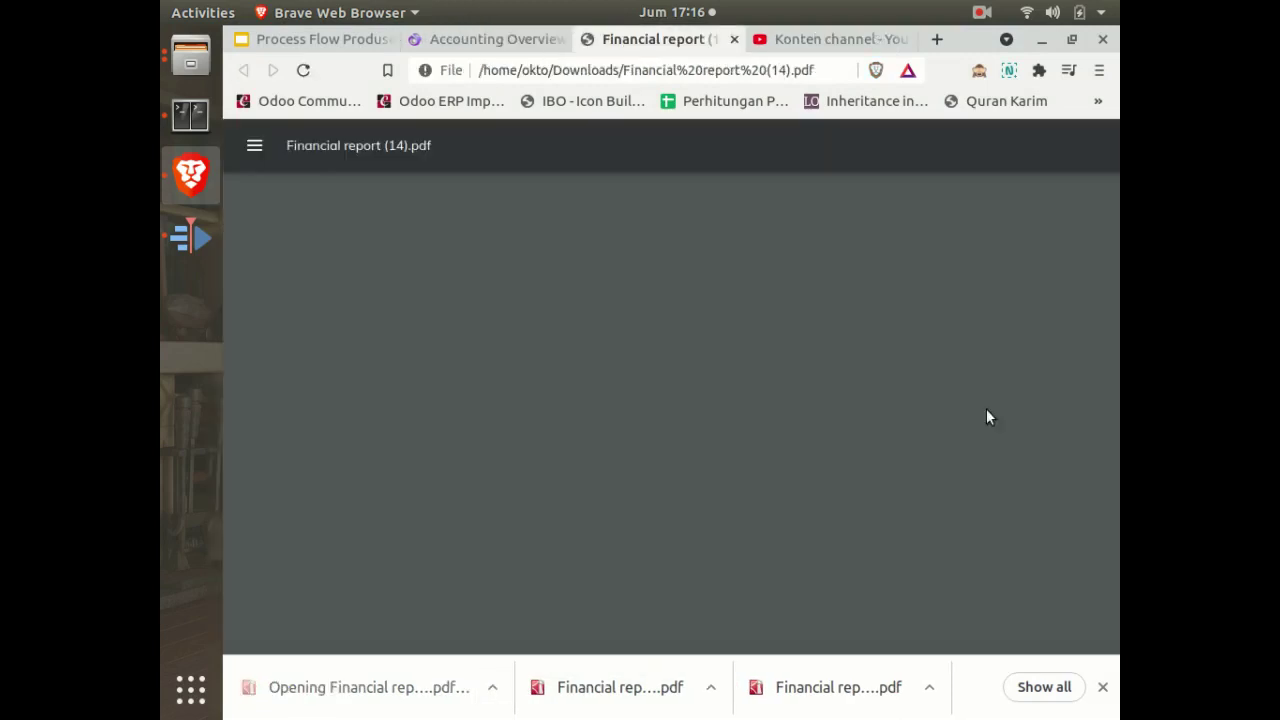
scroll(1093, 306, "down", 1)
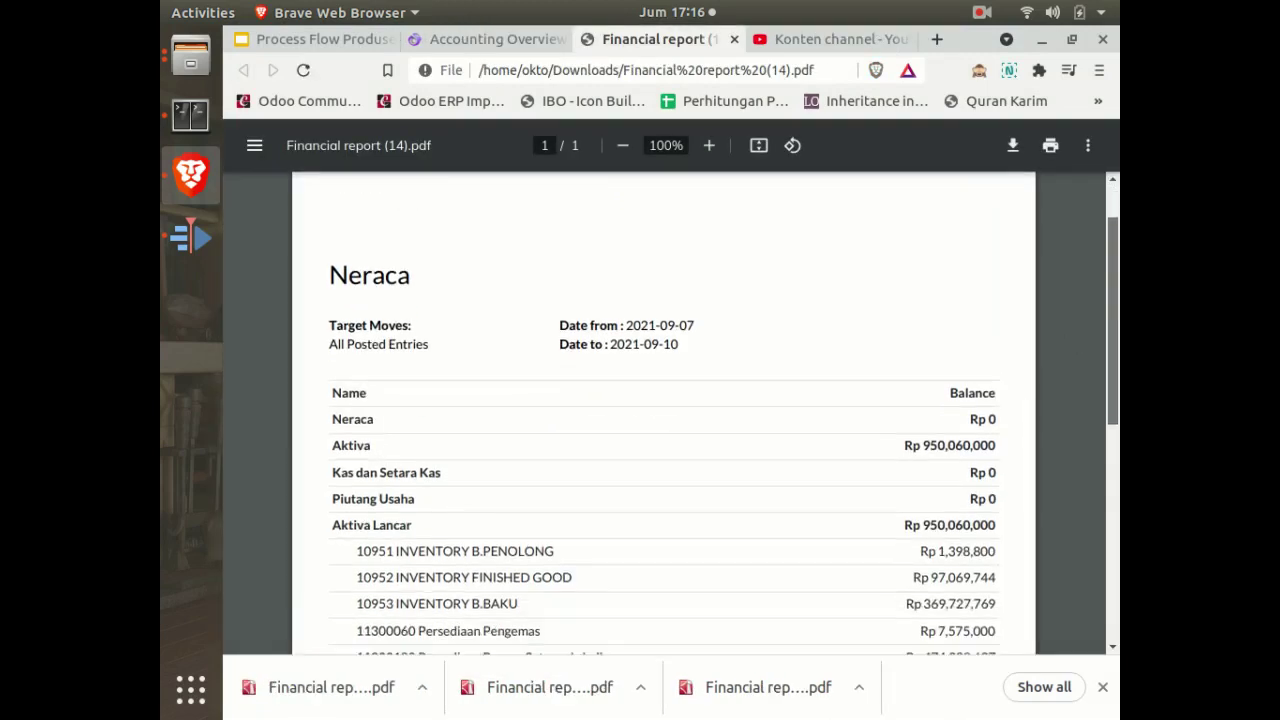
scroll(663, 413, "down", 5)
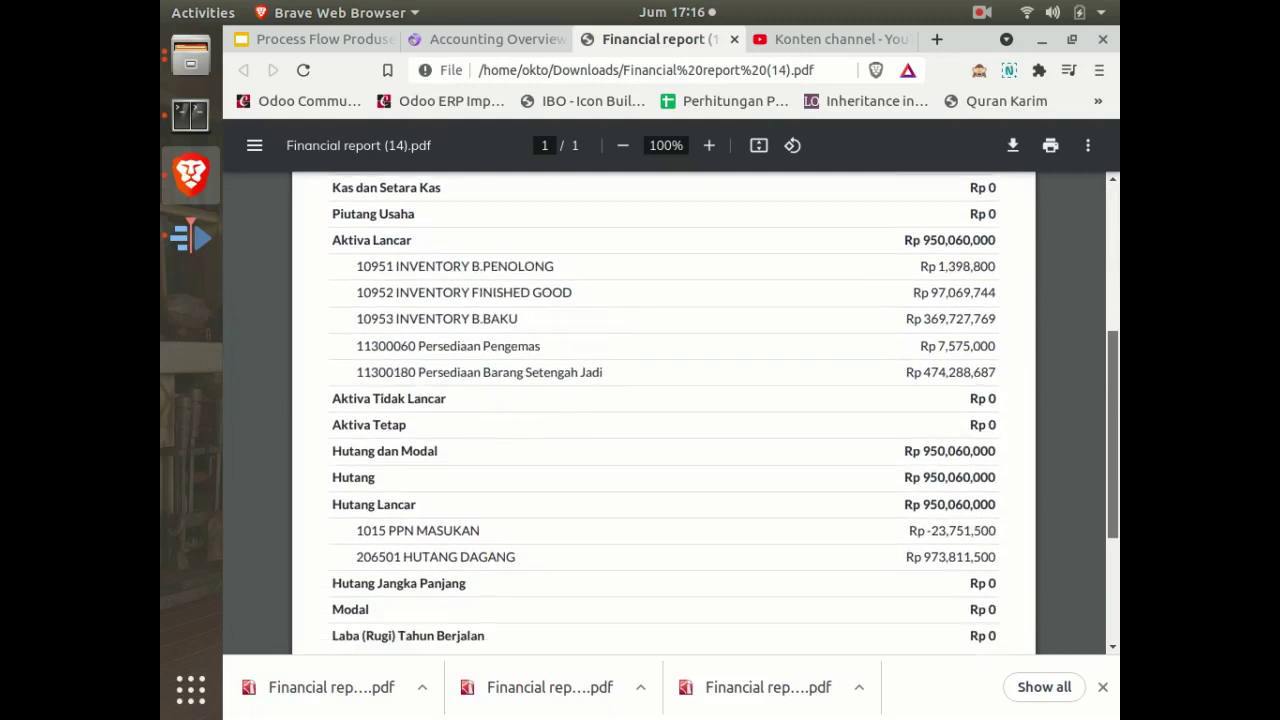
scroll(748, 452, "up", 2)
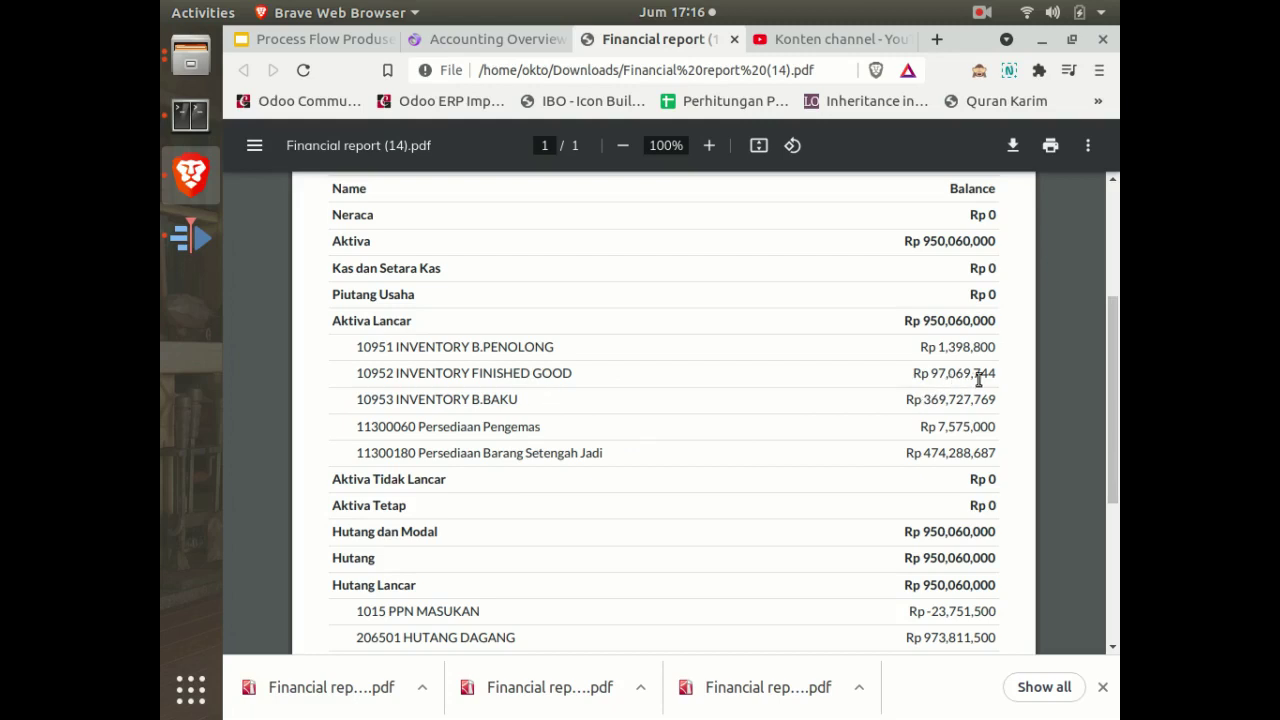
Return to Odoo, cancel the balance sheet dialog and open the Inventory Valuation report in Inventory, down to its overall total
left_click(490, 40)
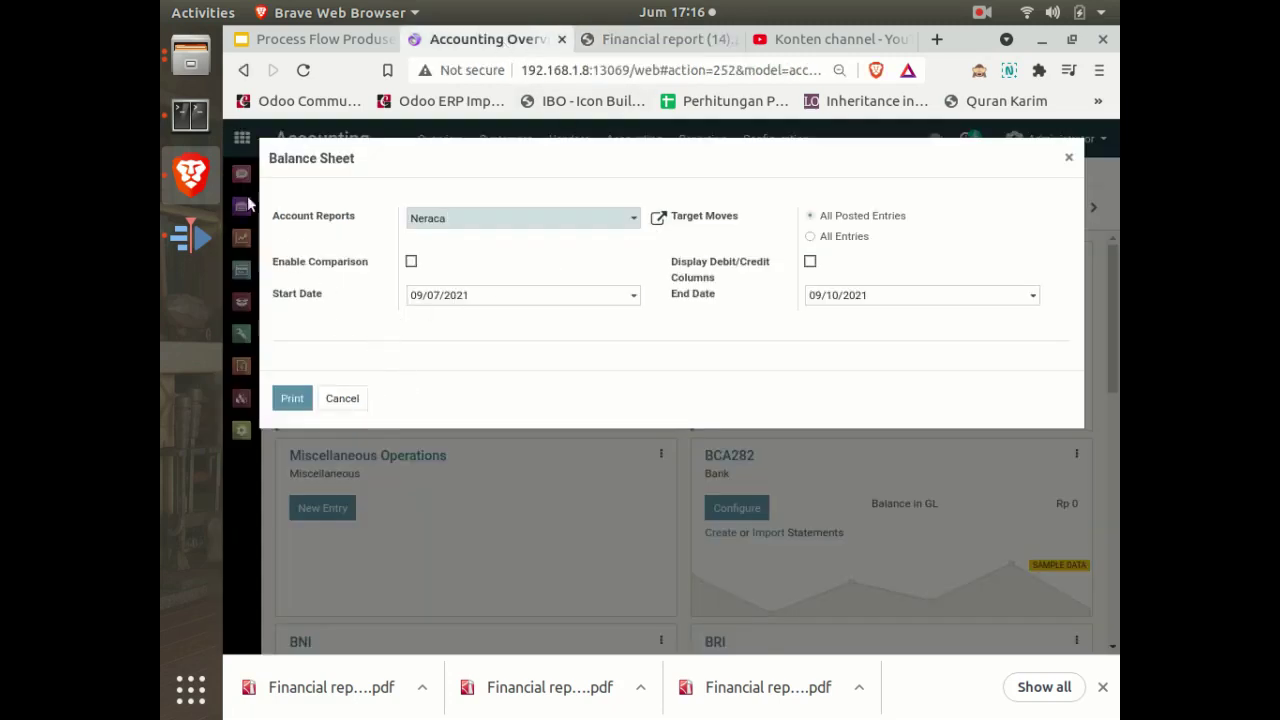
left_click(342, 400)
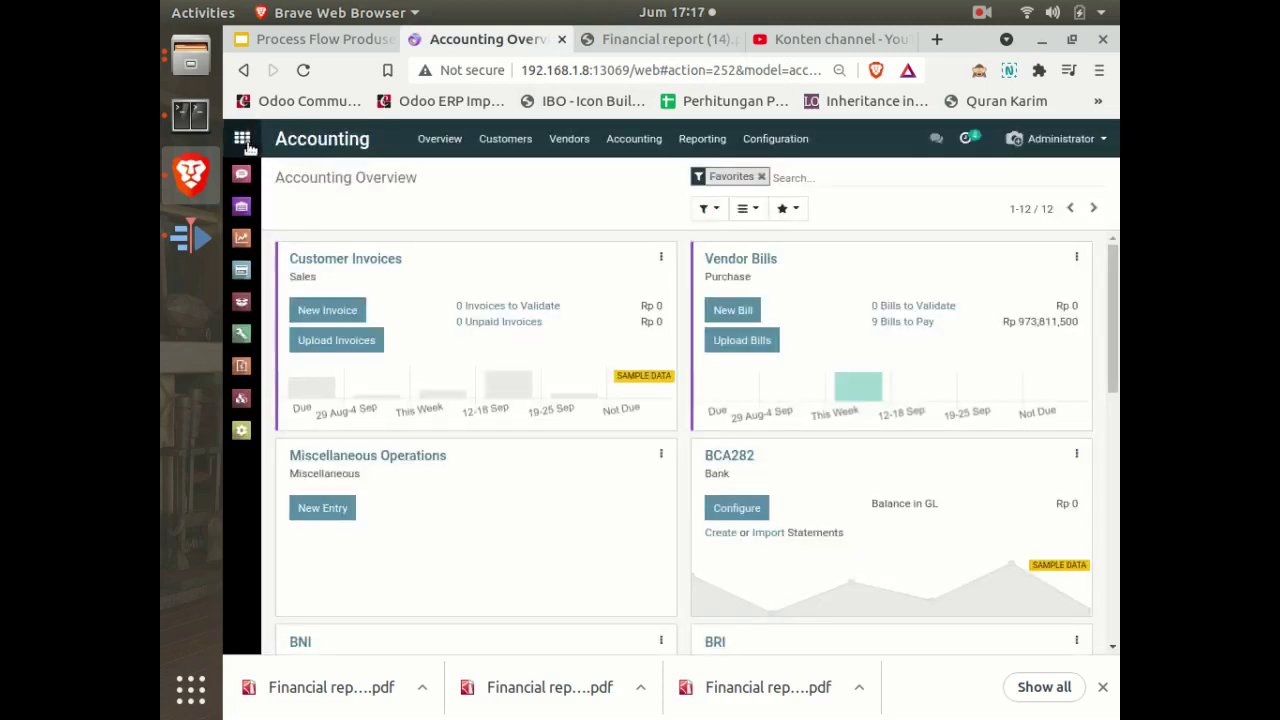
left_click(242, 138)
left_click(806, 285)
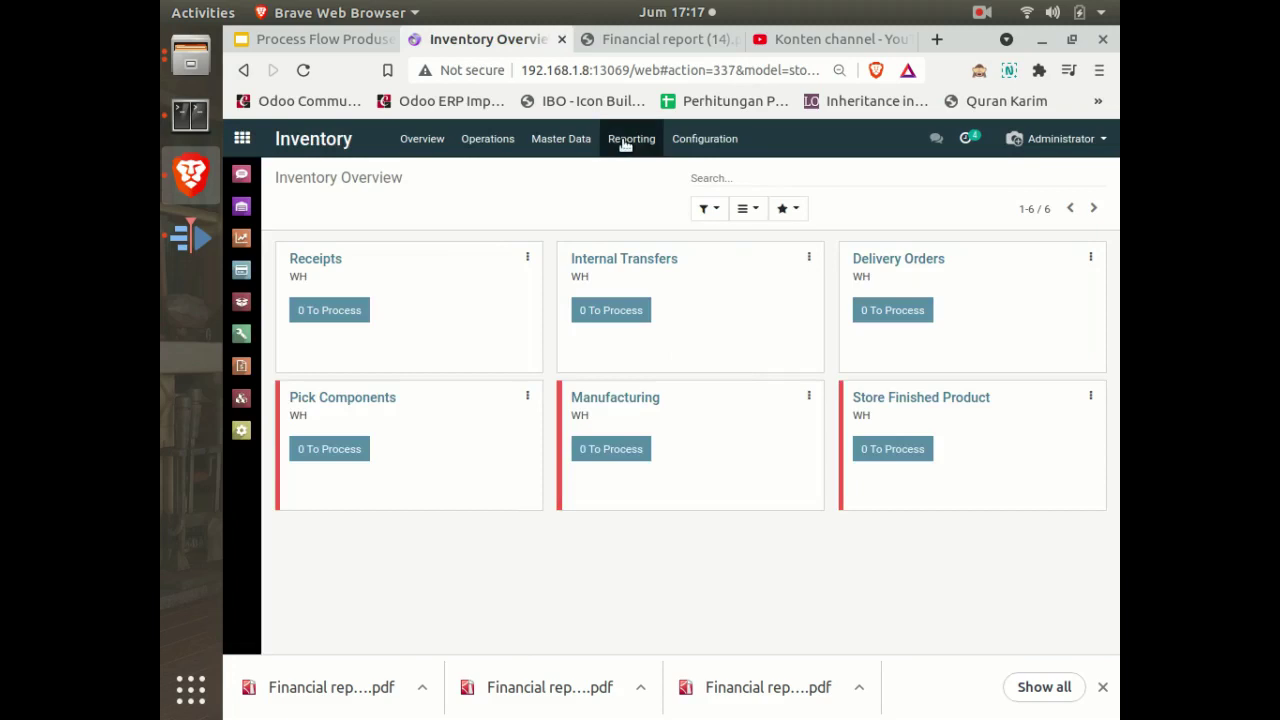
left_click(630, 140)
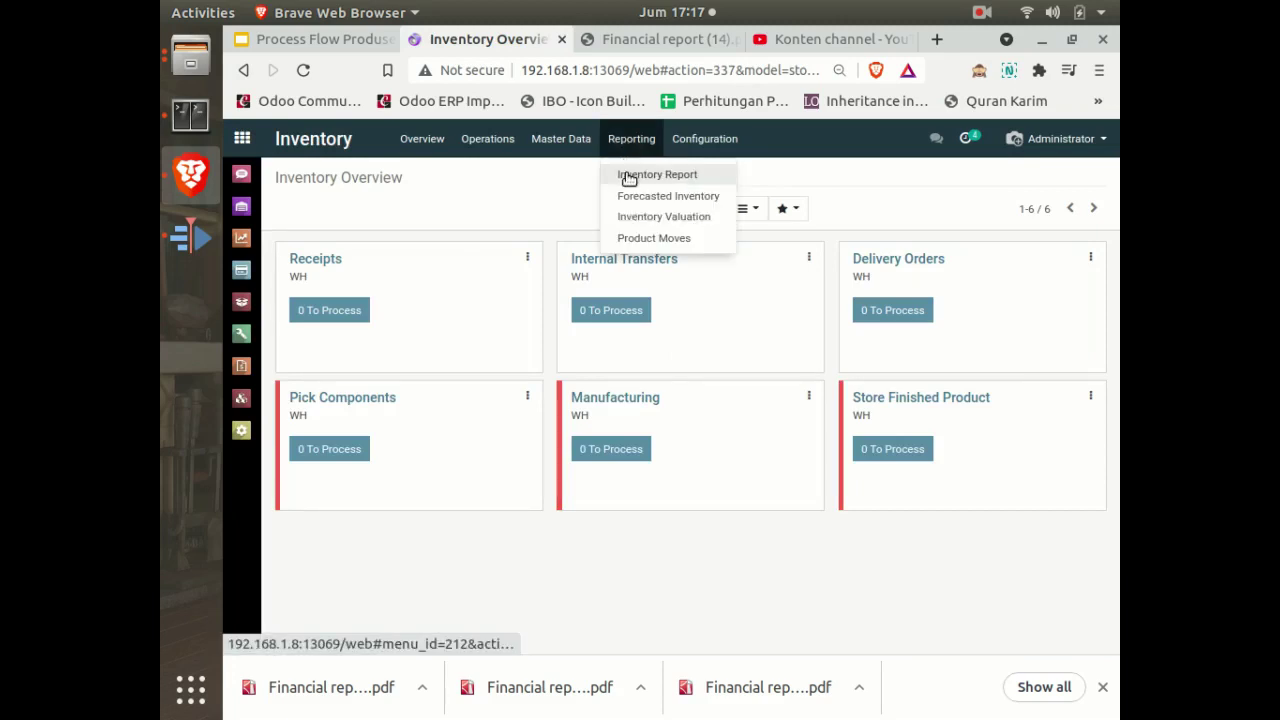
left_click(630, 217)
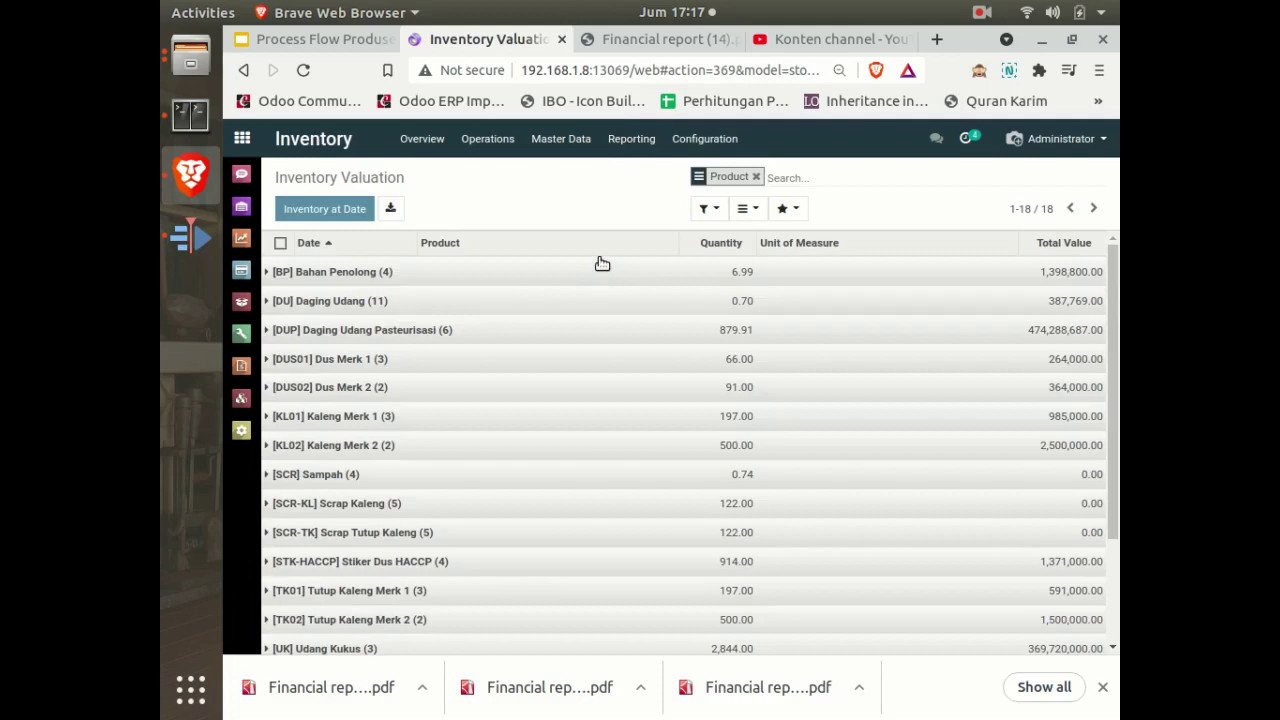
left_click_drag(1115, 346, 1113, 525)
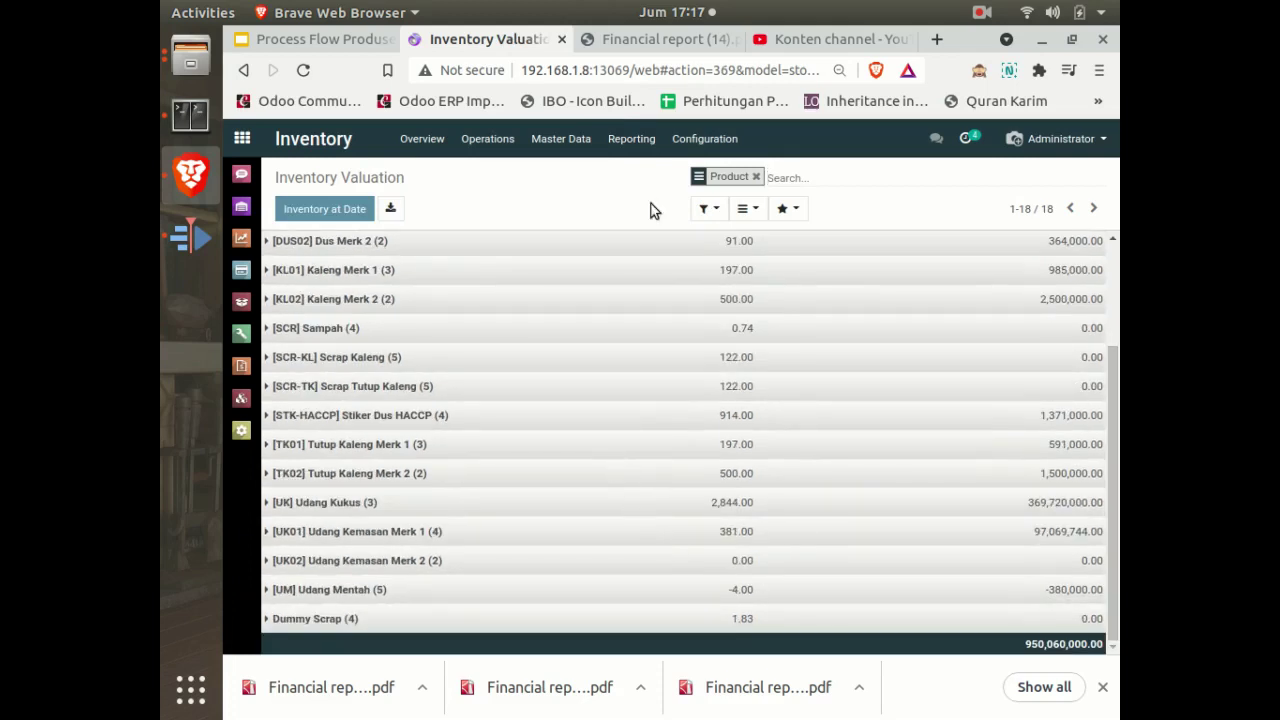
Check the Neraca PDF again, then expand [UK01] Udang Kemasan Merk 1 and [UK02] Udang Kemasan Merk 2 in Inventory Valuation to examine their lines
left_click(660, 40)
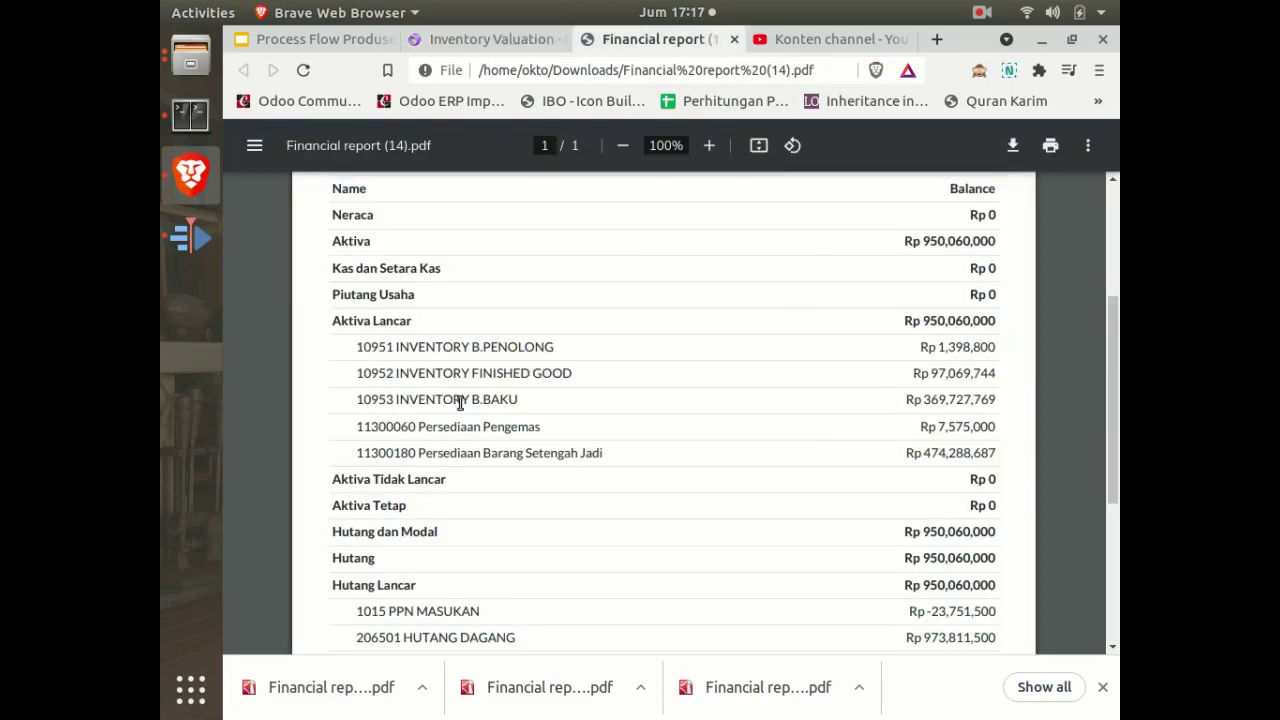
left_click(495, 44)
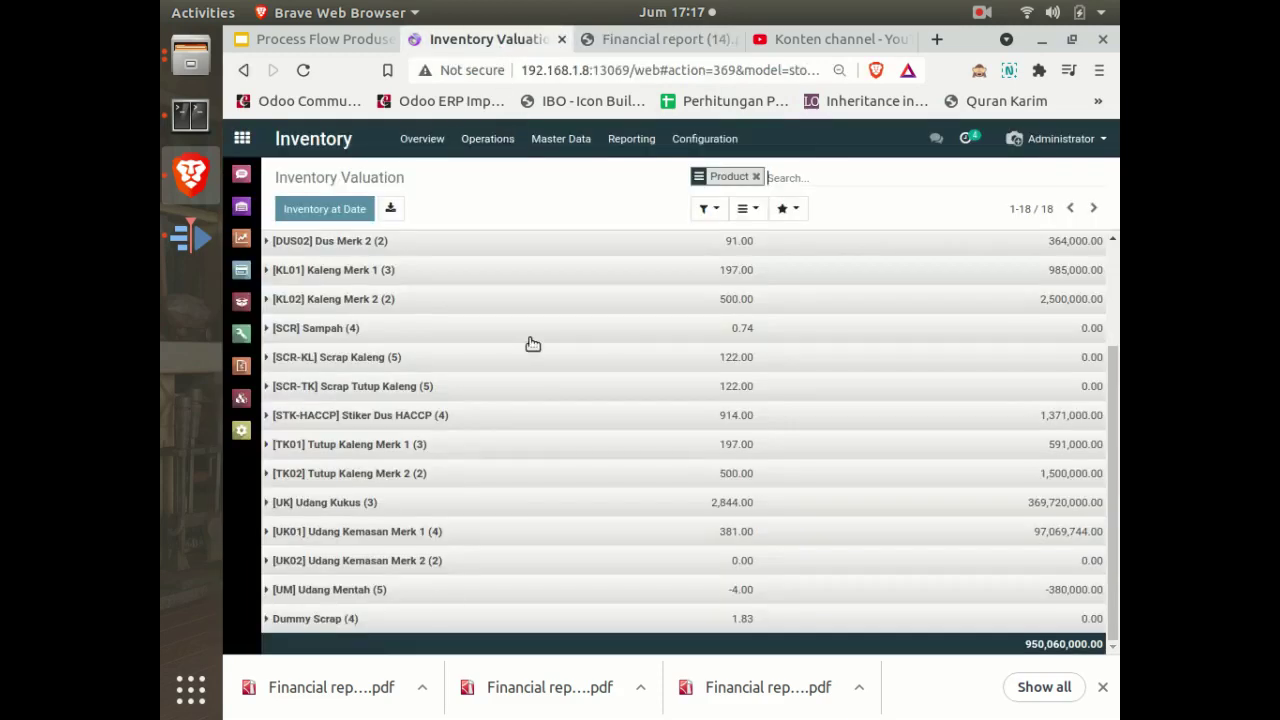
left_click(267, 534)
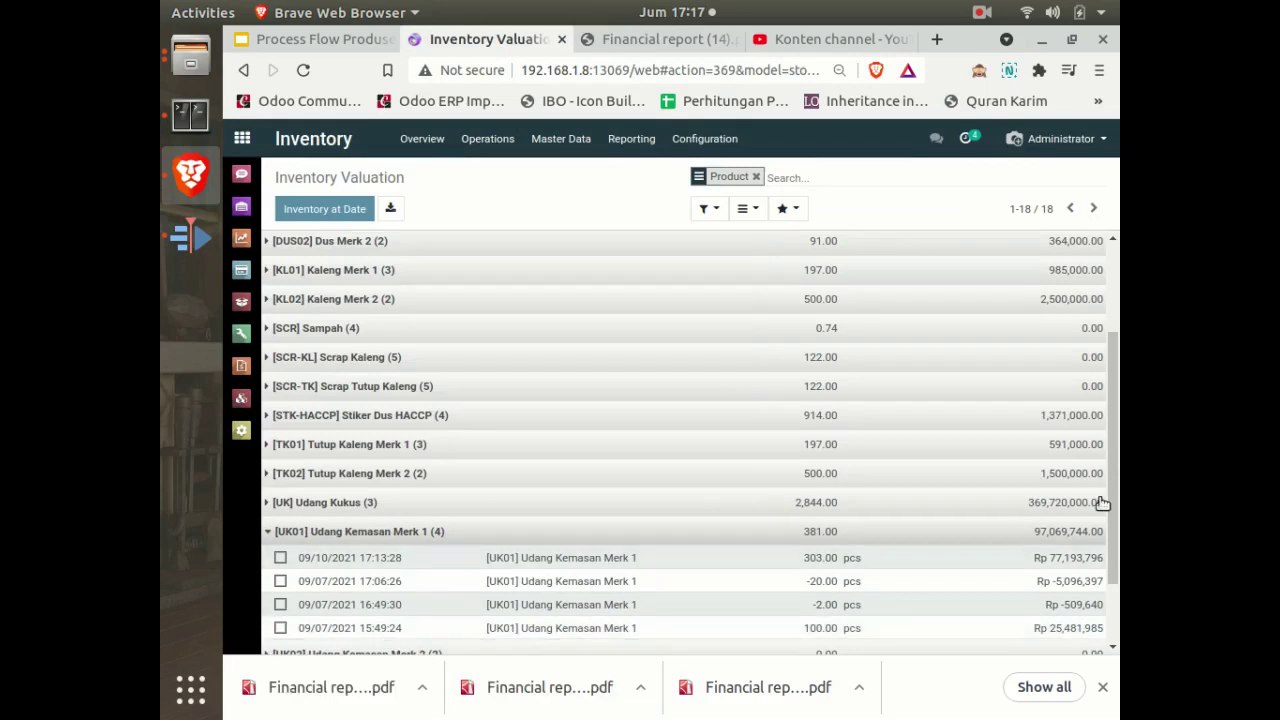
scroll(481, 579, "down", 2)
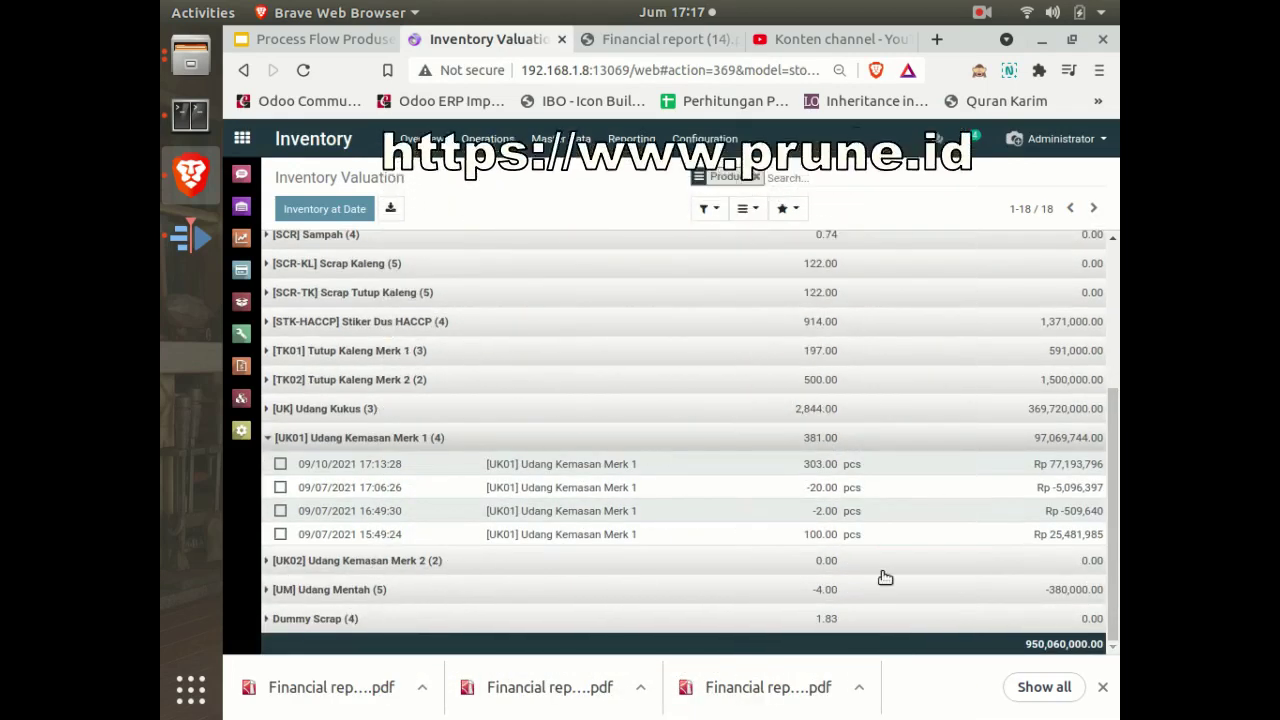
left_click(267, 561)
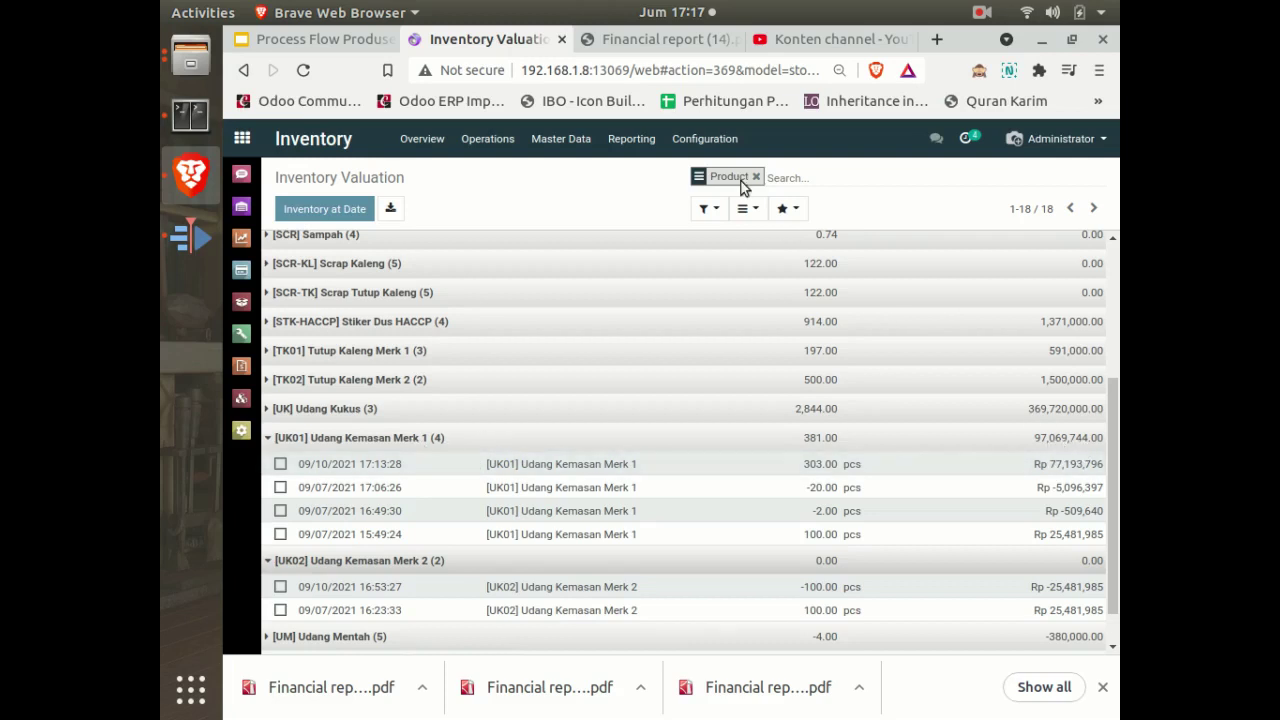
Compare the product values in Inventory Valuation, such as [DUP] Daging Udang Pasteurisasi, with the inventory account balances in the Neraca PDF
left_click(660, 36)
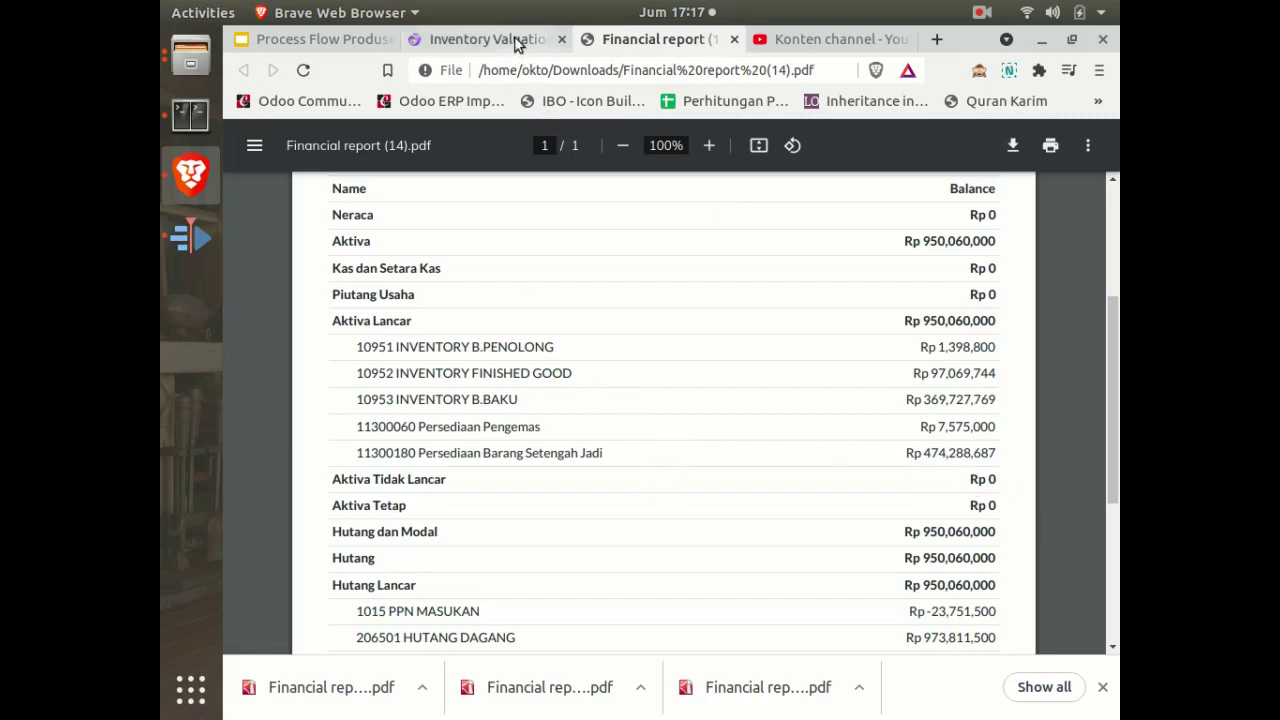
left_click(455, 39)
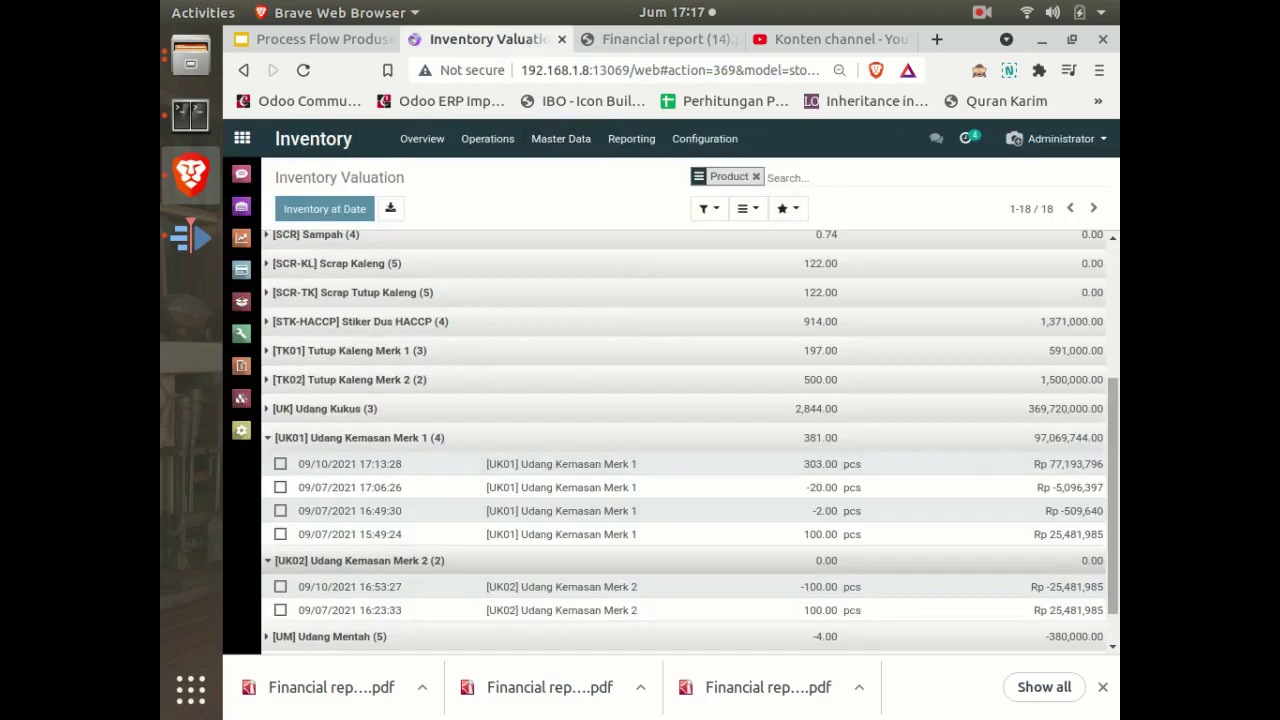
left_click_drag(1117, 457, 1117, 321)
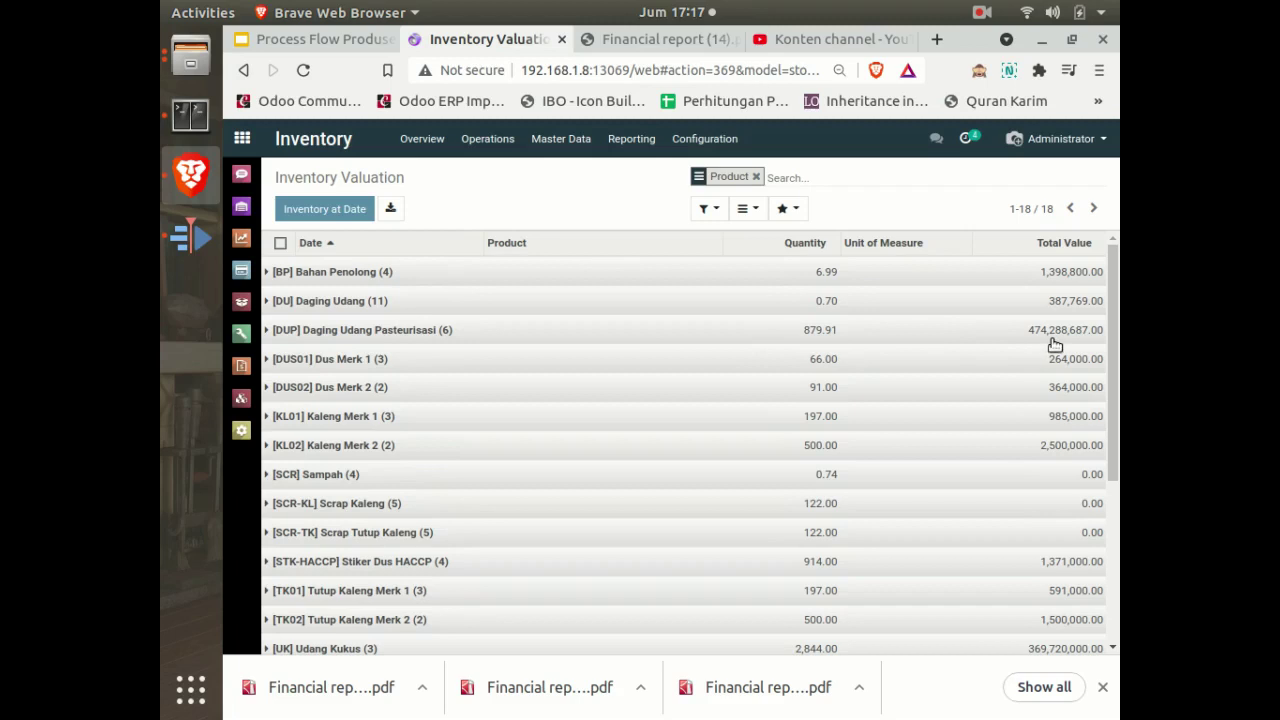
left_click(670, 42)
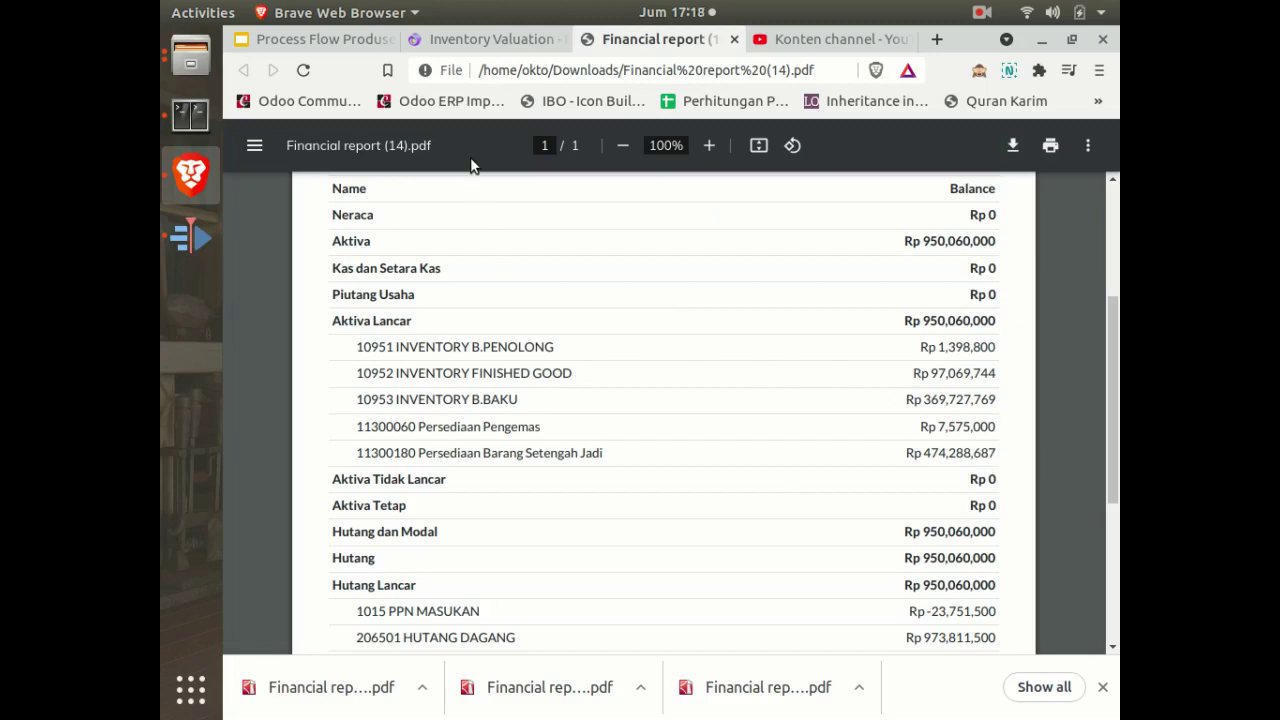
left_click(480, 40)
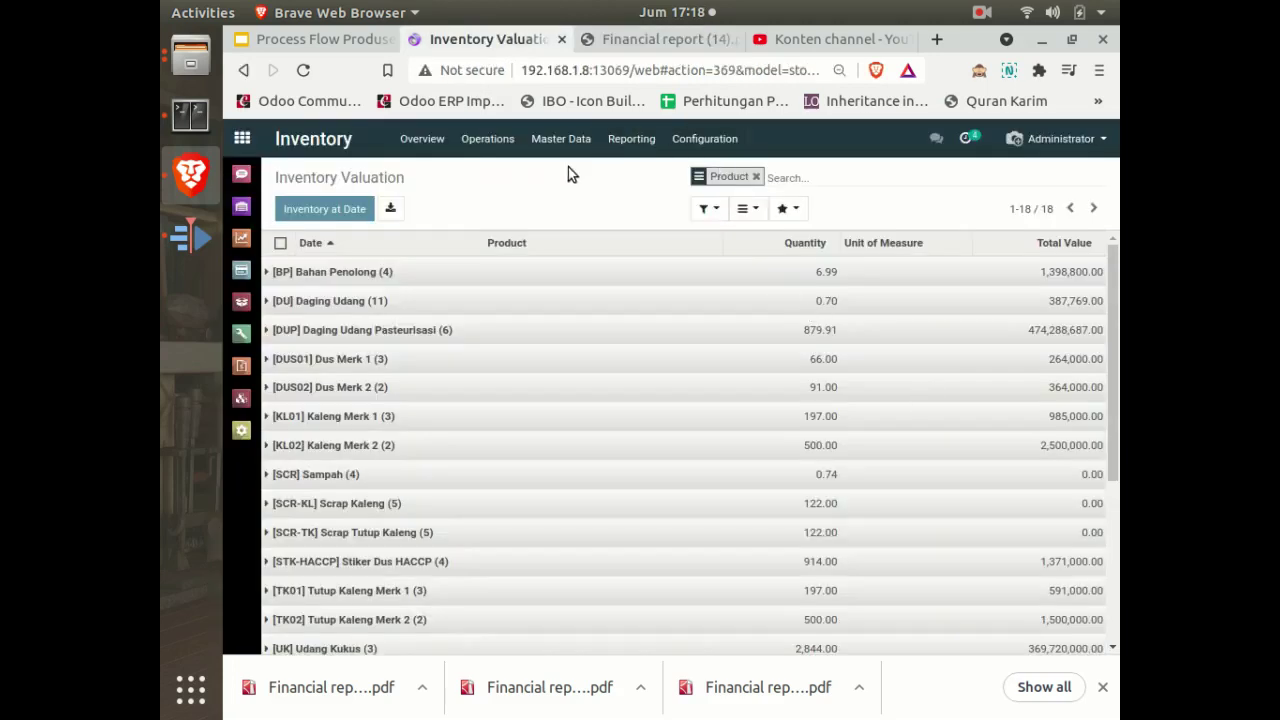
scroll(1113, 335, "down", 1)
mouse_move(1114, 334)
left_mouse_down()
mouse_move(1118, 500)
mouse_move(1116, 336)
left_mouse_up()
left_click(752, 211)
left_click(753, 274)
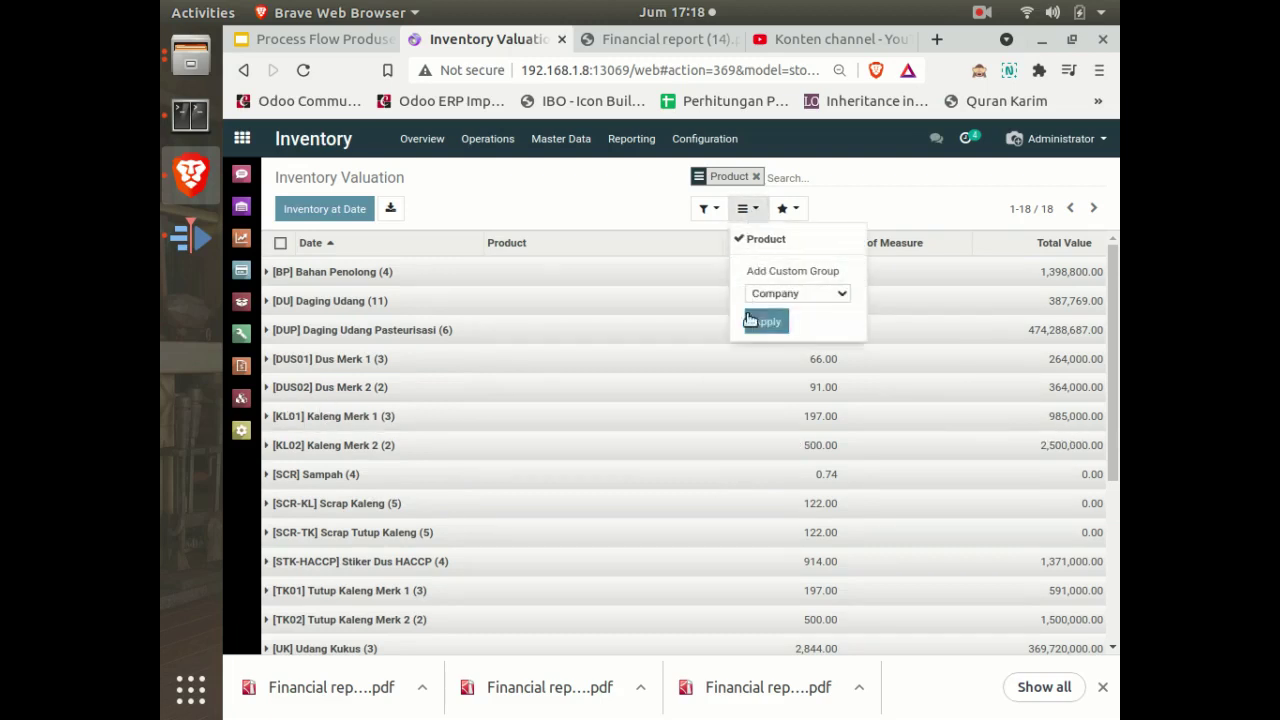
left_click(787, 297)
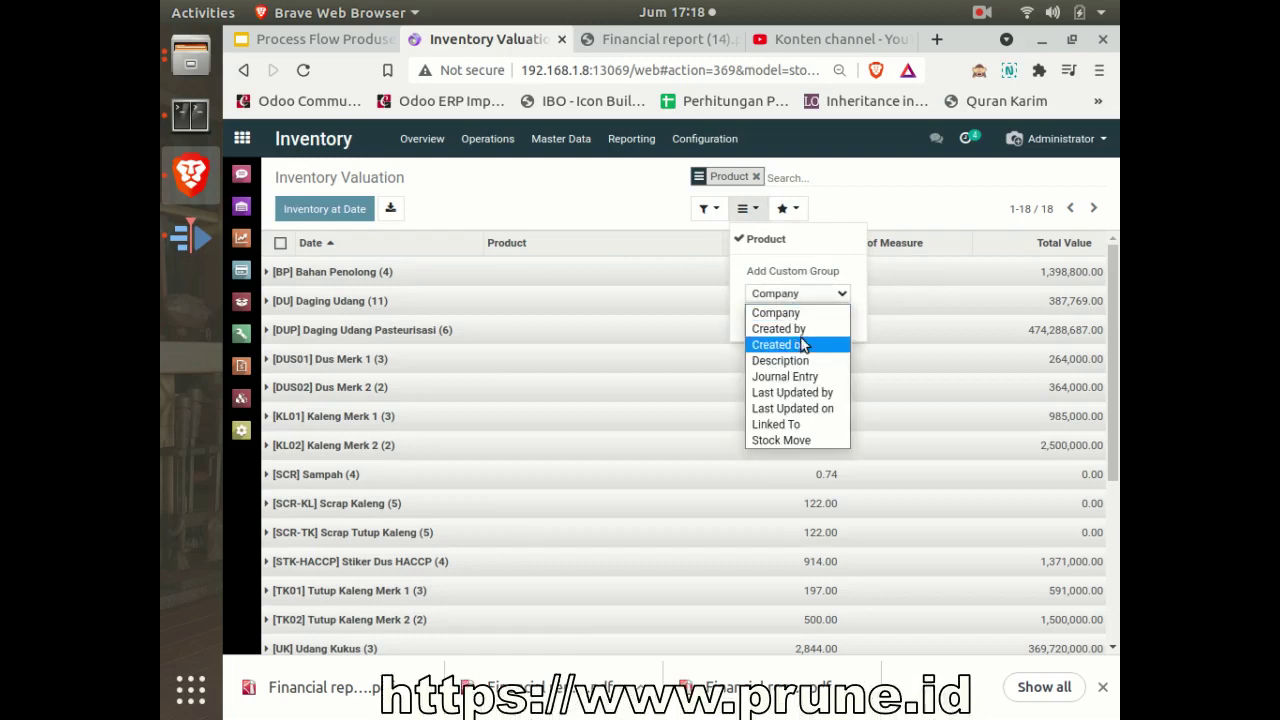
left_click(658, 223)
left_click(754, 212)
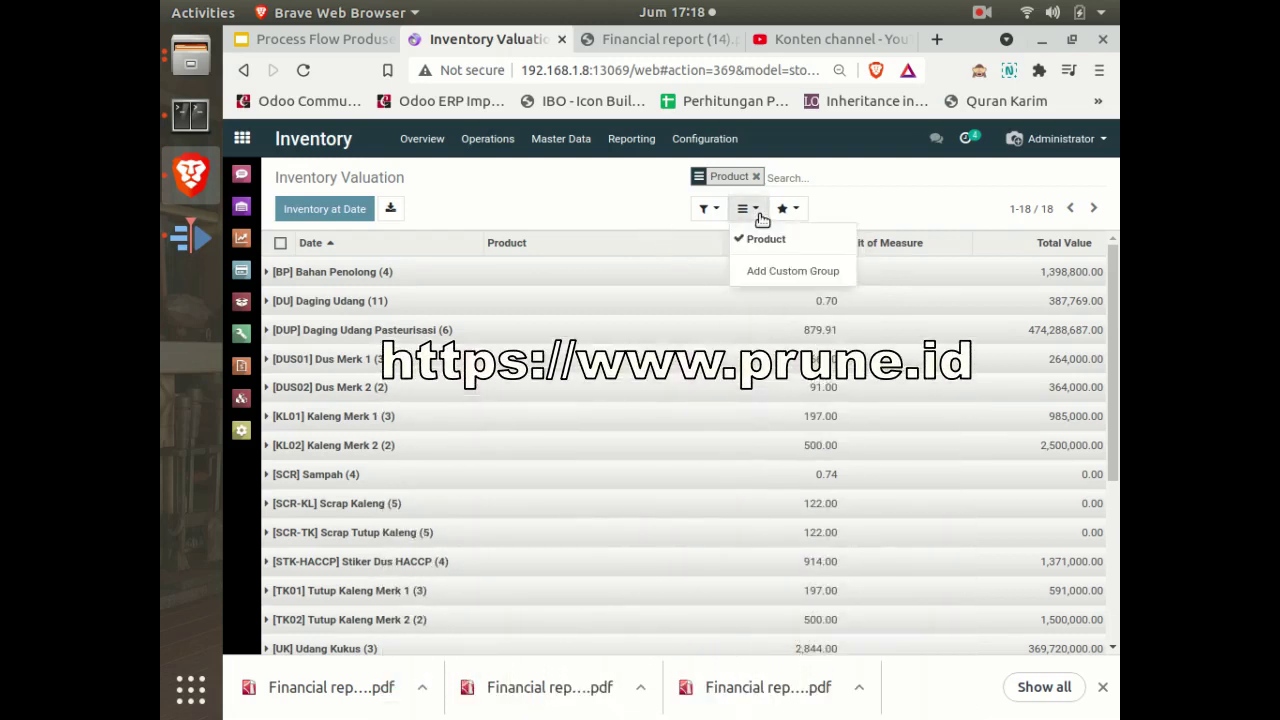
left_click(770, 270)
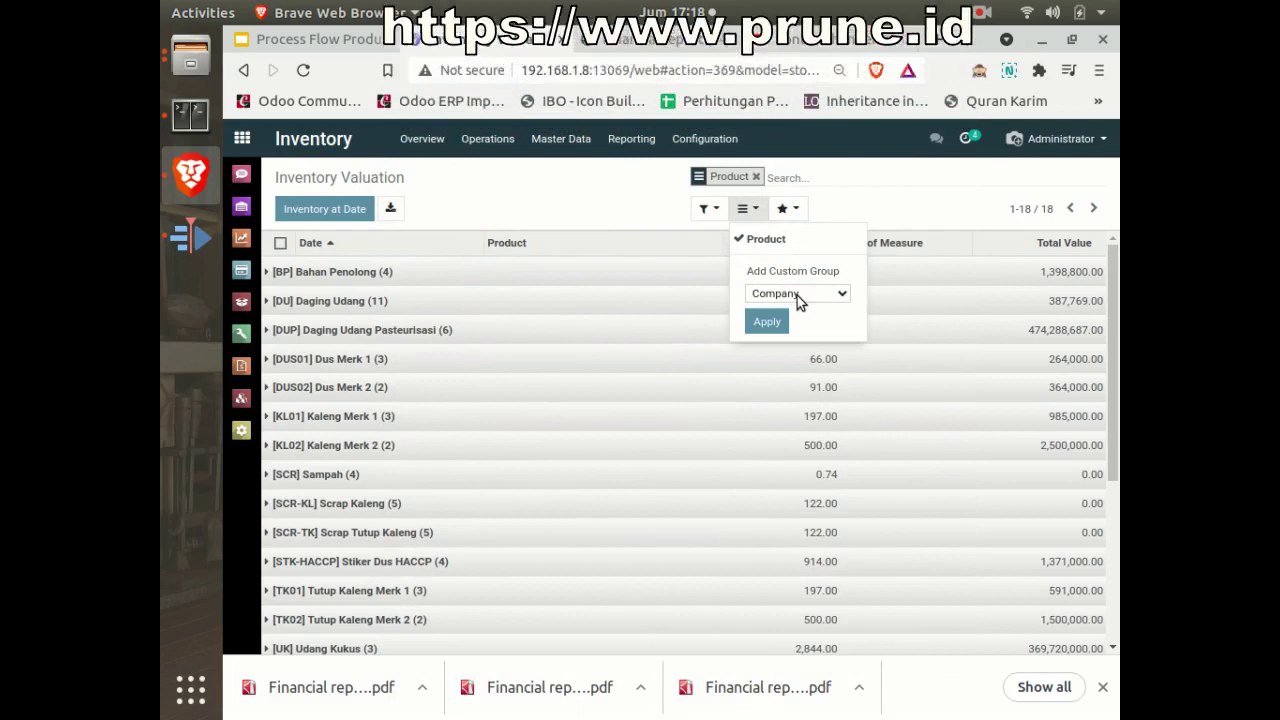
left_click(797, 295)
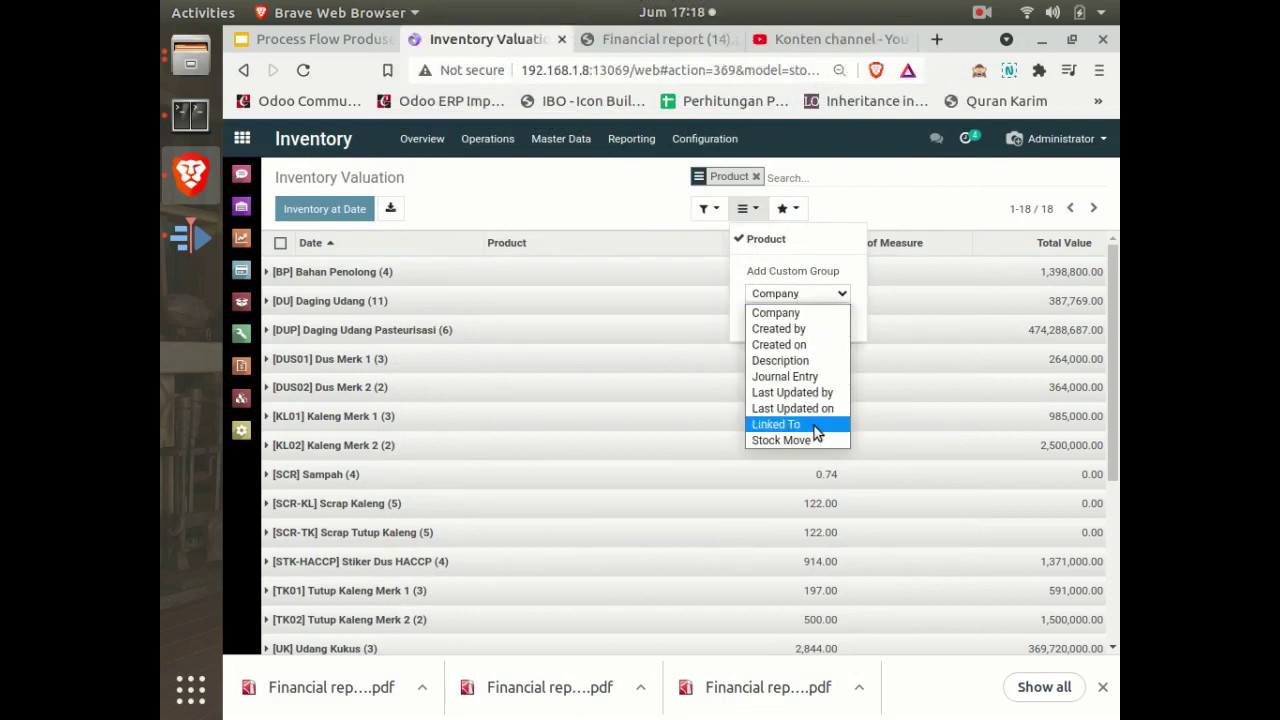
left_click(624, 206)
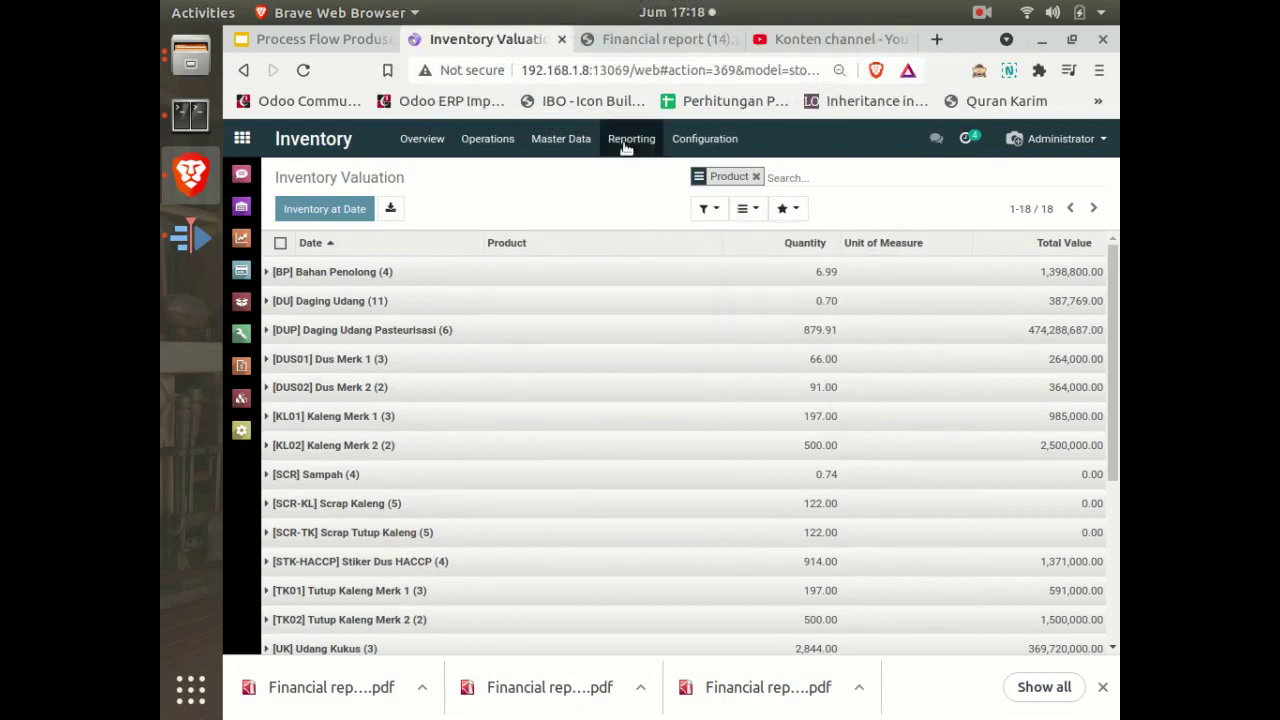
left_click(626, 144)
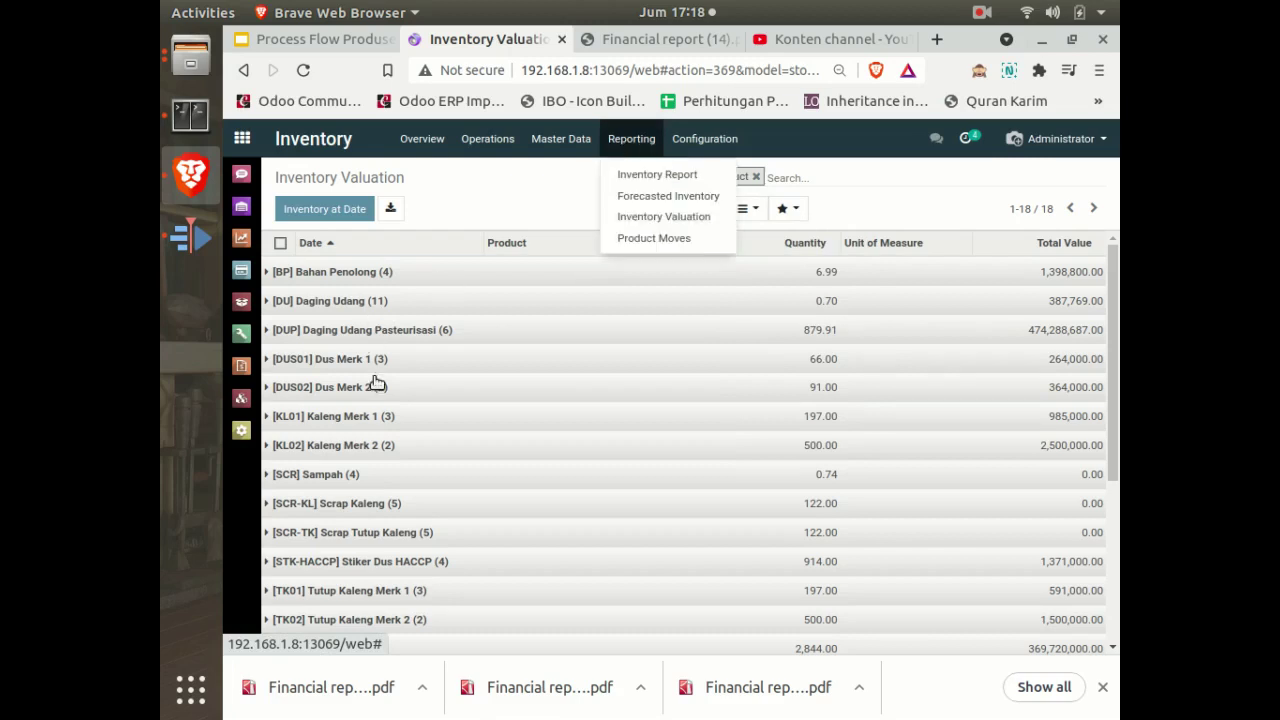
Compare the inventory account balances in the Neraca PDF with Inventory Valuation again, and switch to the seafood production process flow slide in Google Slides
left_click(600, 39)
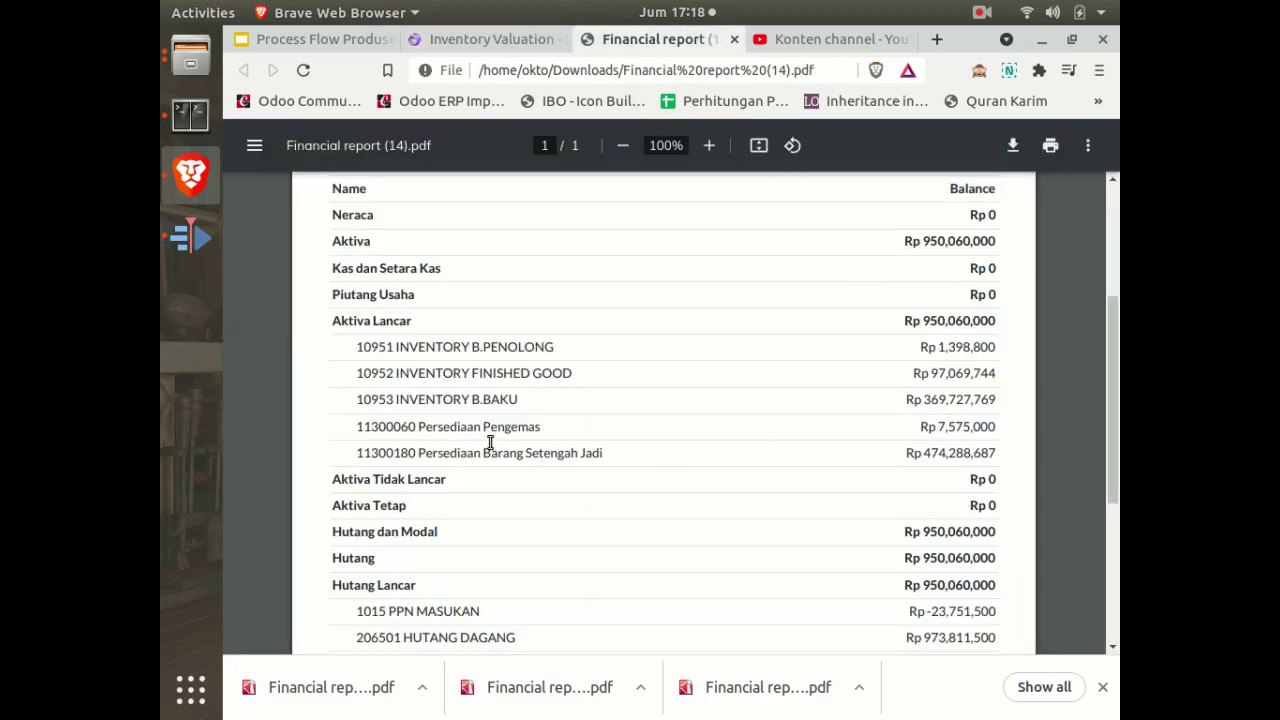
left_click(470, 39)
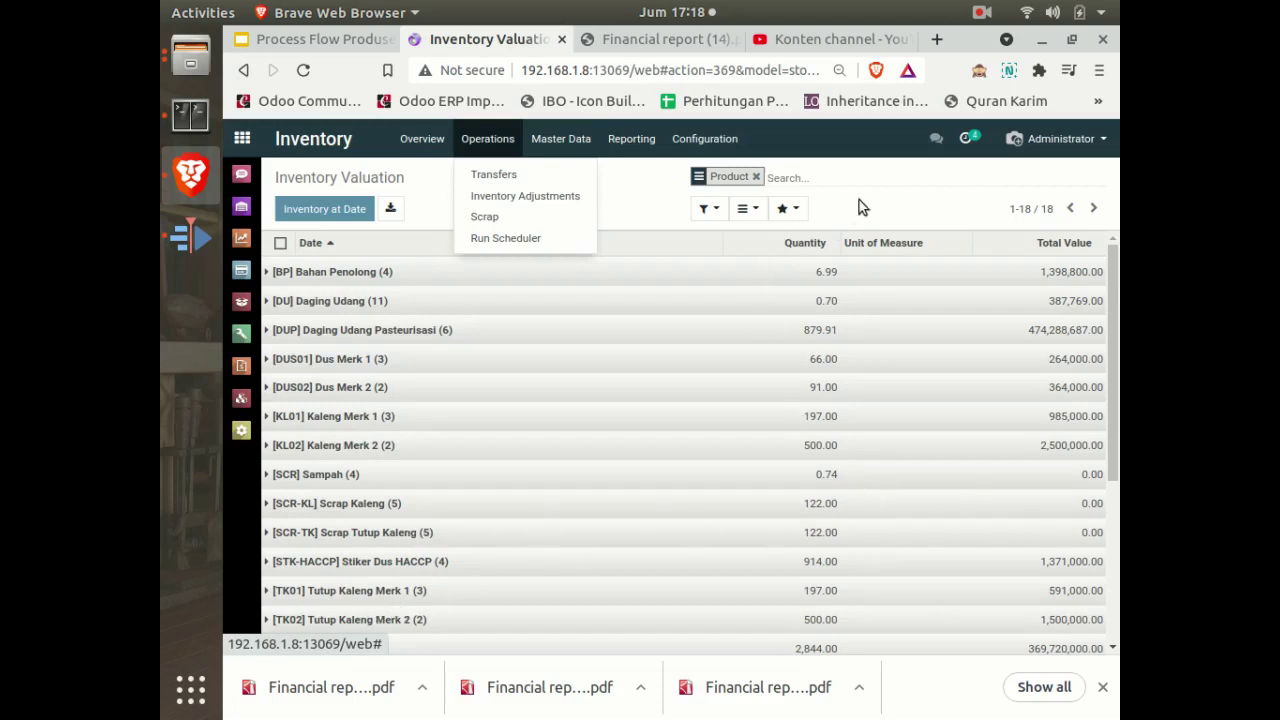
left_click(358, 45)
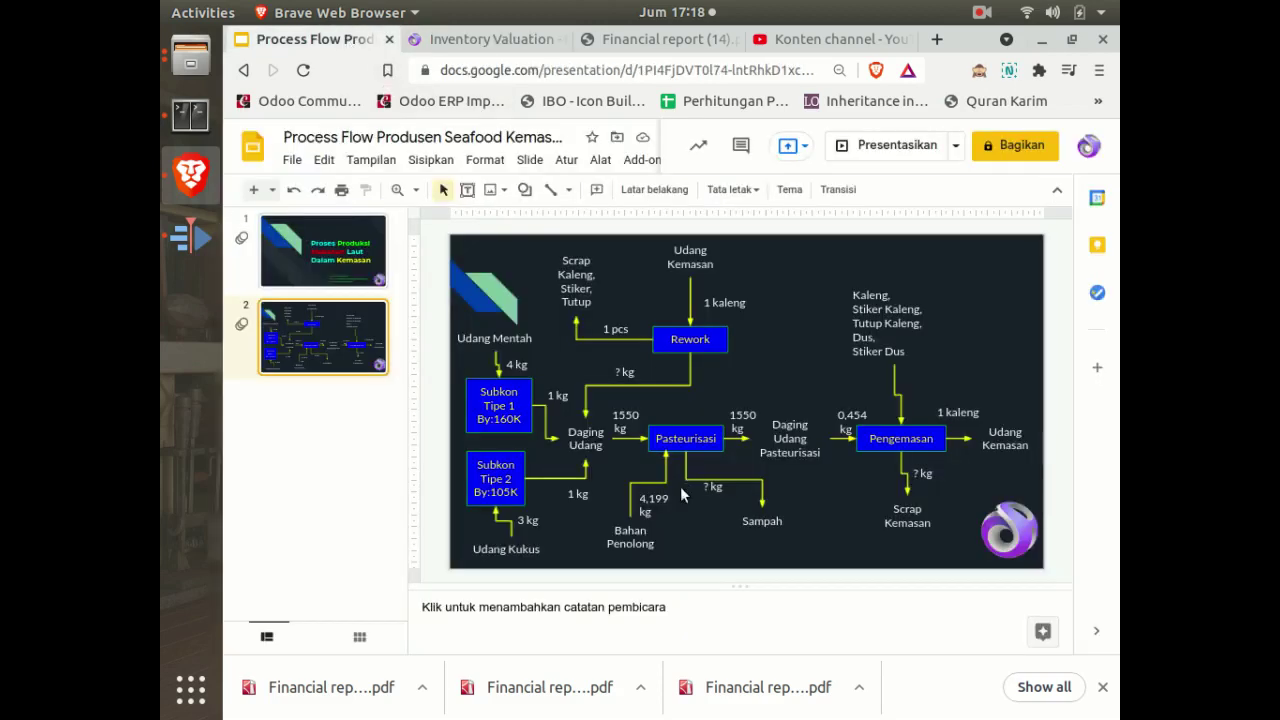